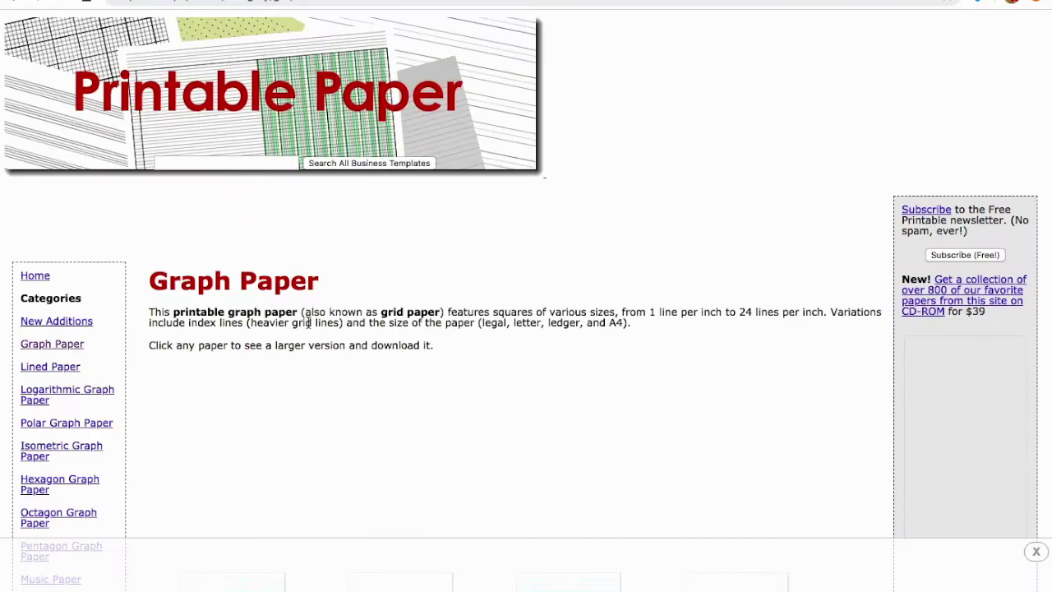
- Examine the download page for letter-sized graph paper with one line per inch and heavy index lines, and return to the catalogue
{"action": "scroll", "coordinate": [313, 316], "scroll_direction": "down", "scroll_amount": 1}
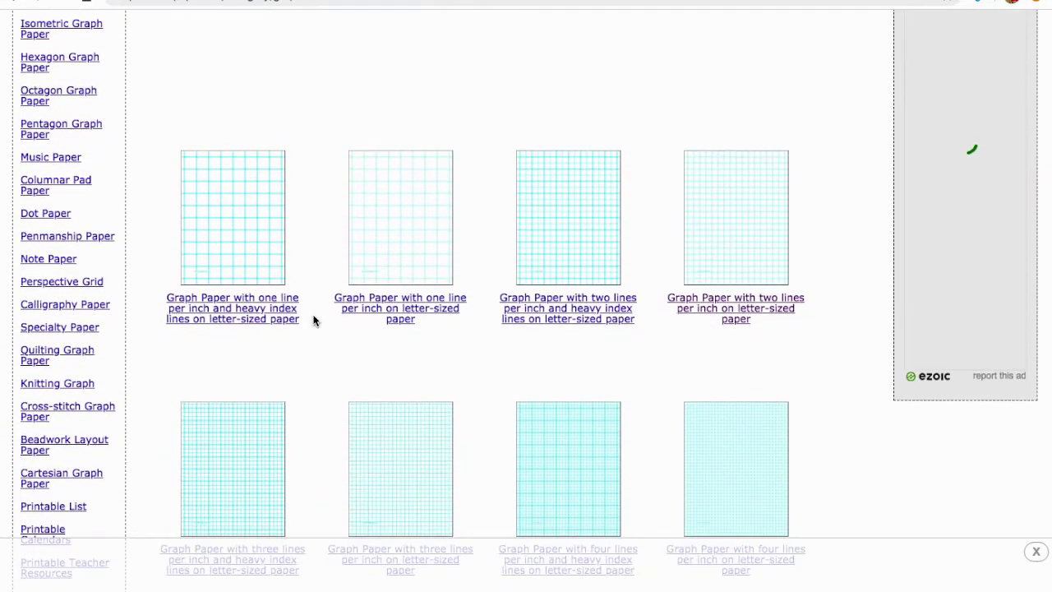
{"action": "left_click", "coordinate": [221, 233]}
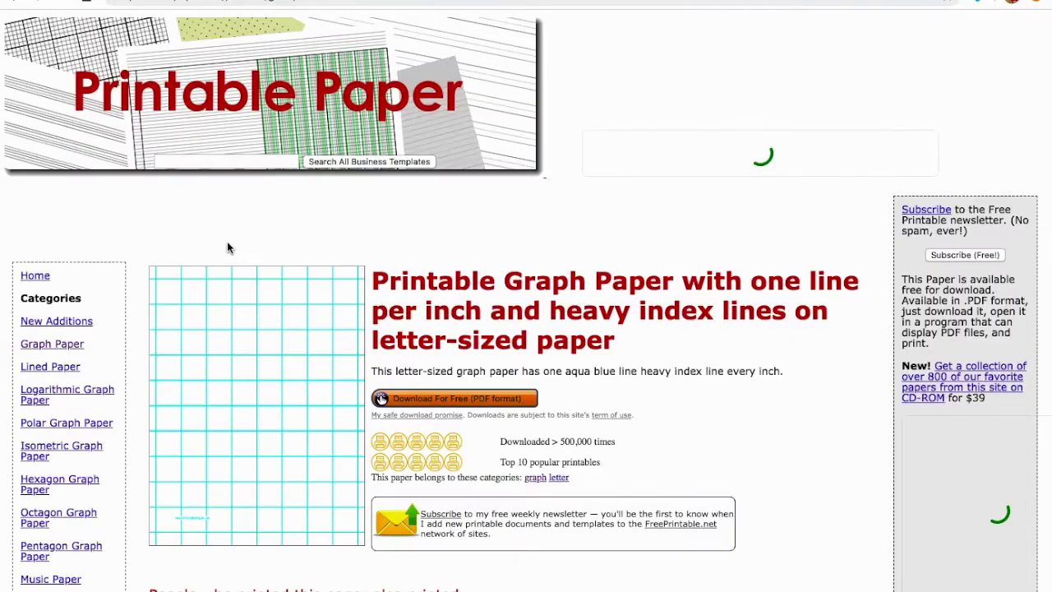
{"action": "scroll", "coordinate": [388, 395], "scroll_direction": "down", "scroll_amount": 10}
{"action": "scroll", "coordinate": [322, 398], "scroll_direction": "up", "scroll_amount": 5}
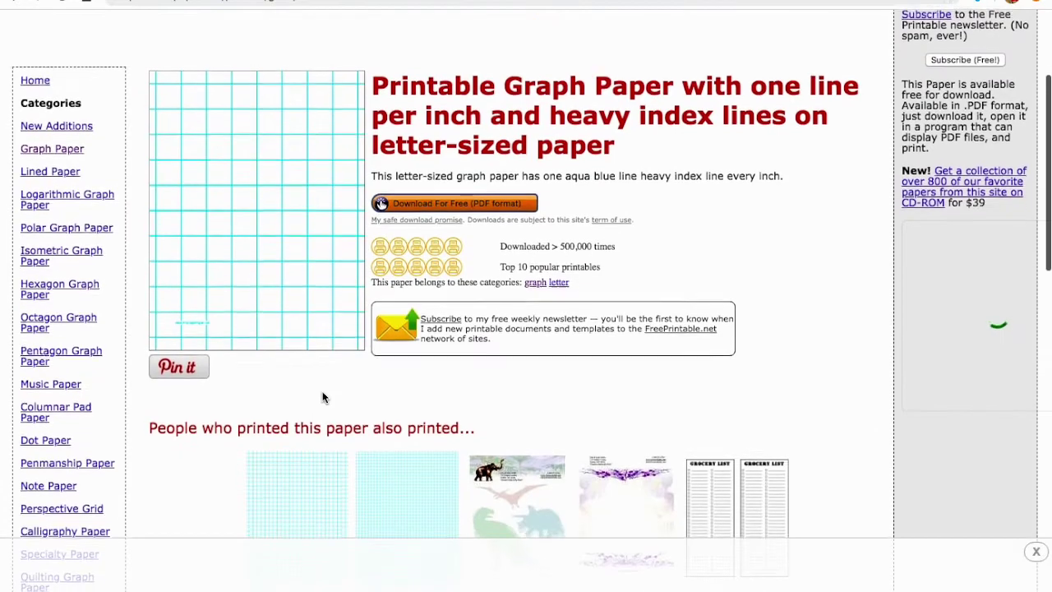
{"action": "scroll", "coordinate": [324, 399], "scroll_direction": "down", "scroll_amount": 1}
{"action": "scroll", "coordinate": [324, 398], "scroll_direction": "down", "scroll_amount": 3}
{"action": "scroll", "coordinate": [324, 399], "scroll_direction": "up", "scroll_amount": 3}
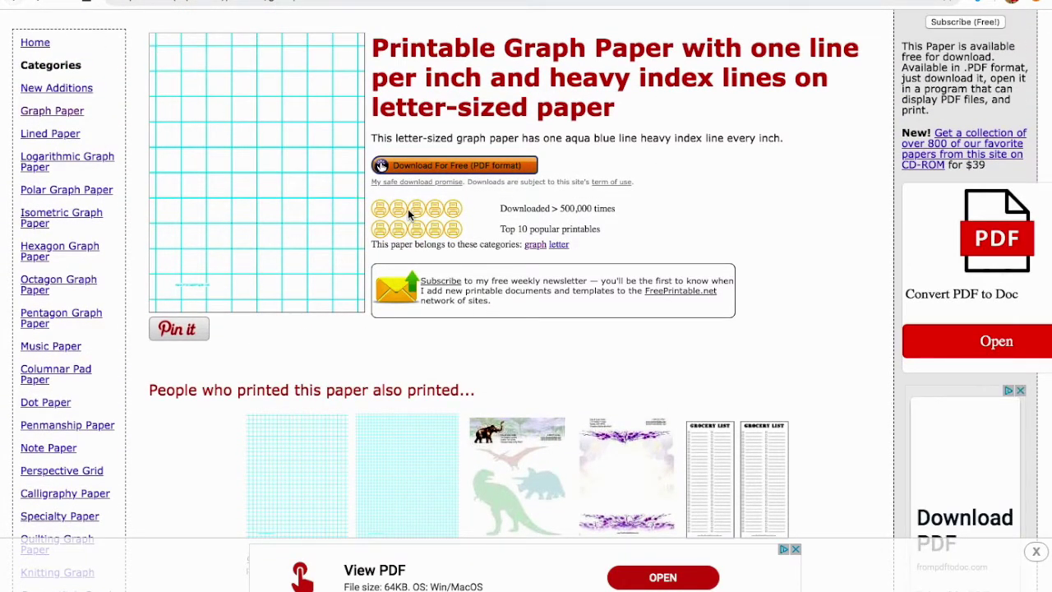
{"action": "key", "text": "super+bracketleft"}
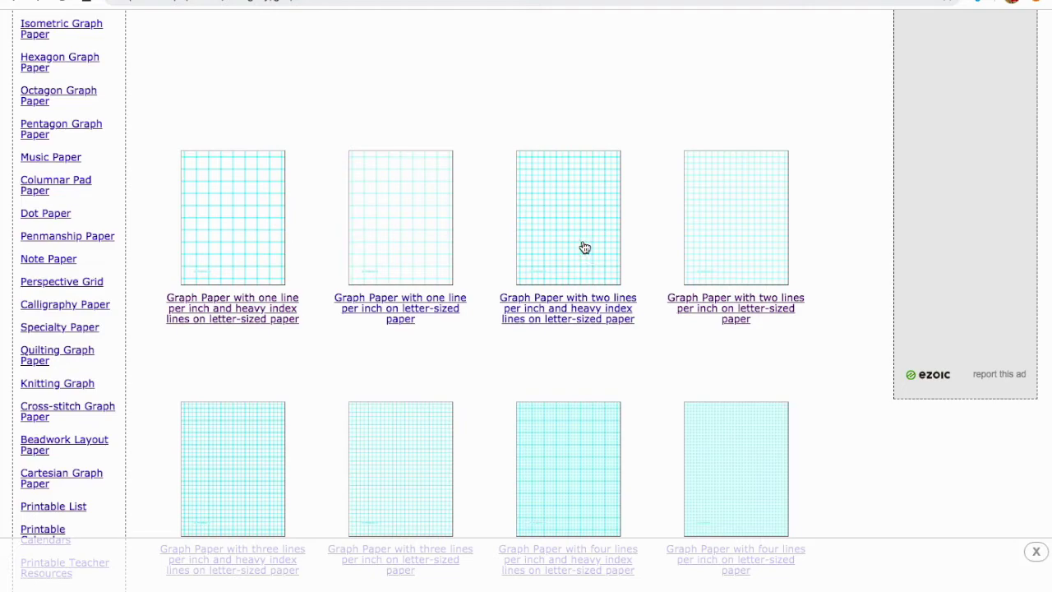
- Open the letter-sized graph paper with two lines per inch and copy its preview image
{"action": "left_click", "coordinate": [737, 232]}
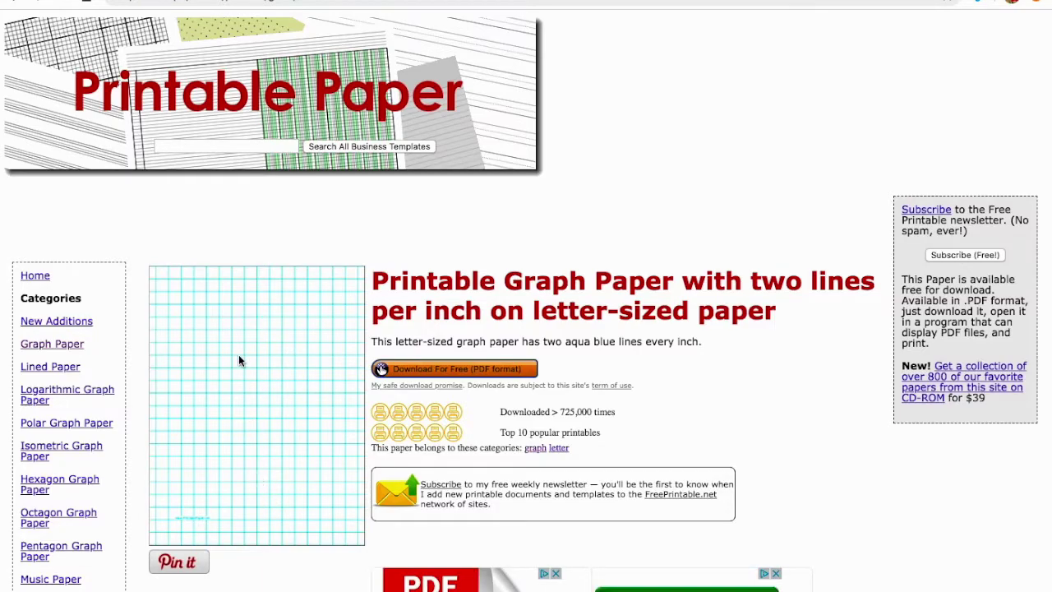
{"action": "scroll", "coordinate": [257, 444], "scroll_direction": "down", "scroll_amount": 1}
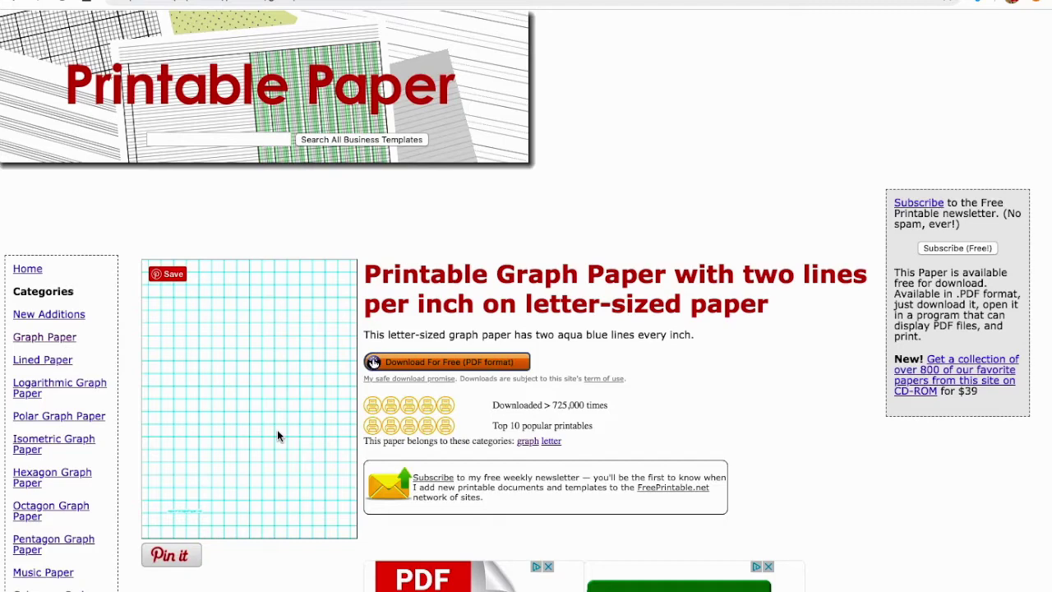
{"action": "right_click", "coordinate": [278, 434]}
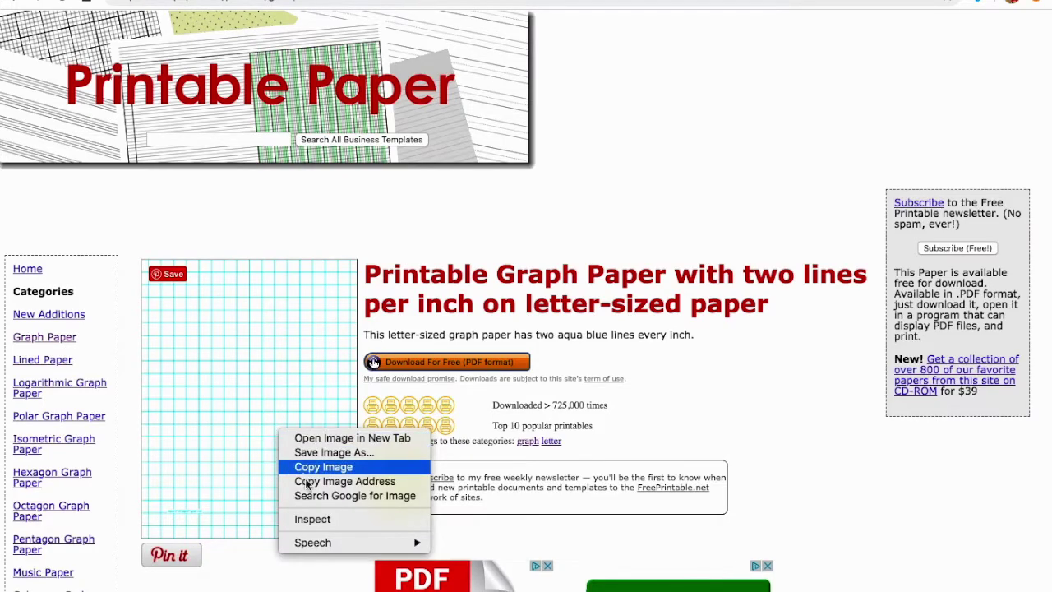
{"action": "left_click", "coordinate": [333, 467]}
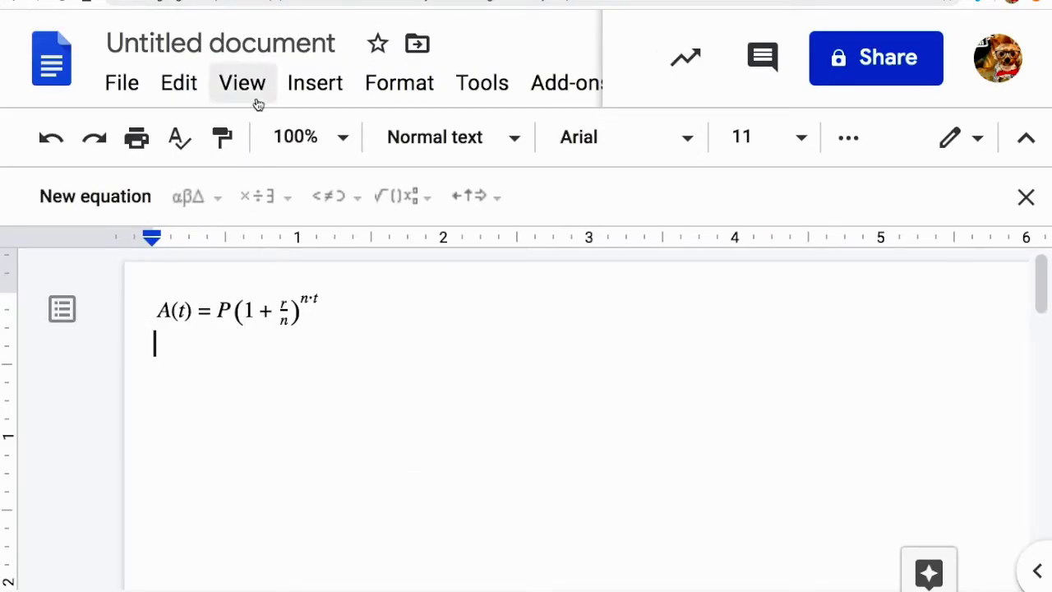
- Switch to the Google Docs document, open a new drawing and reduce the browser zoom to 100%
{"action": "left_click", "coordinate": [325, 89]}
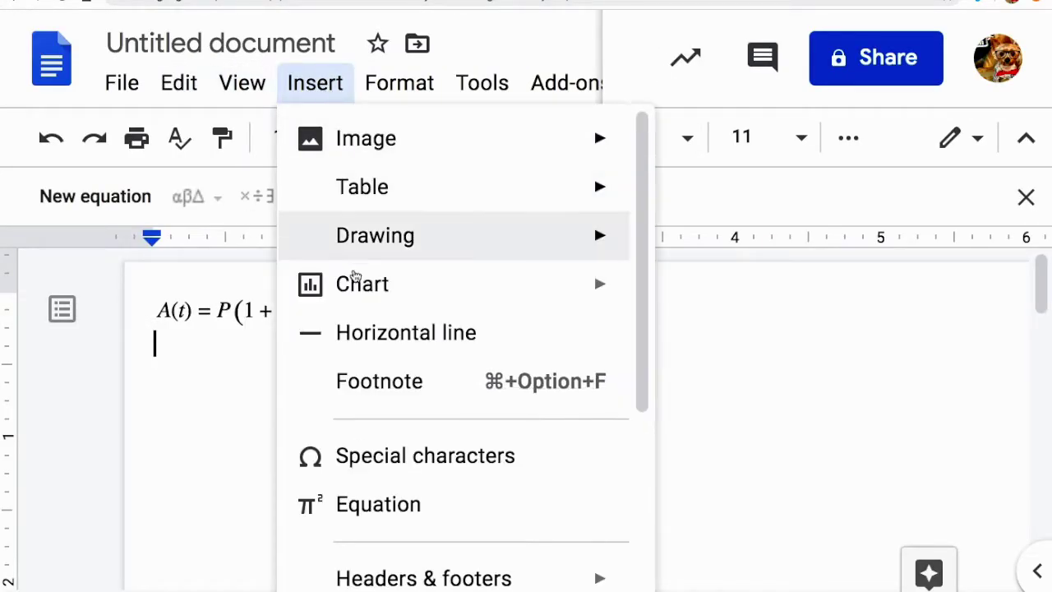
{"action": "mouse_move", "coordinate": [357, 245]}
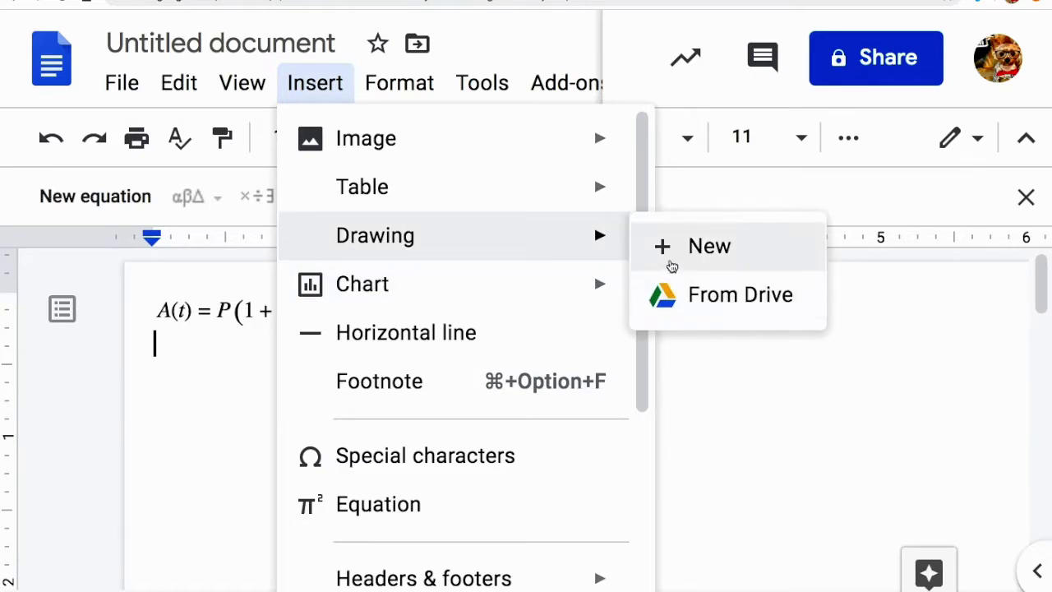
{"action": "left_click", "coordinate": [670, 260]}
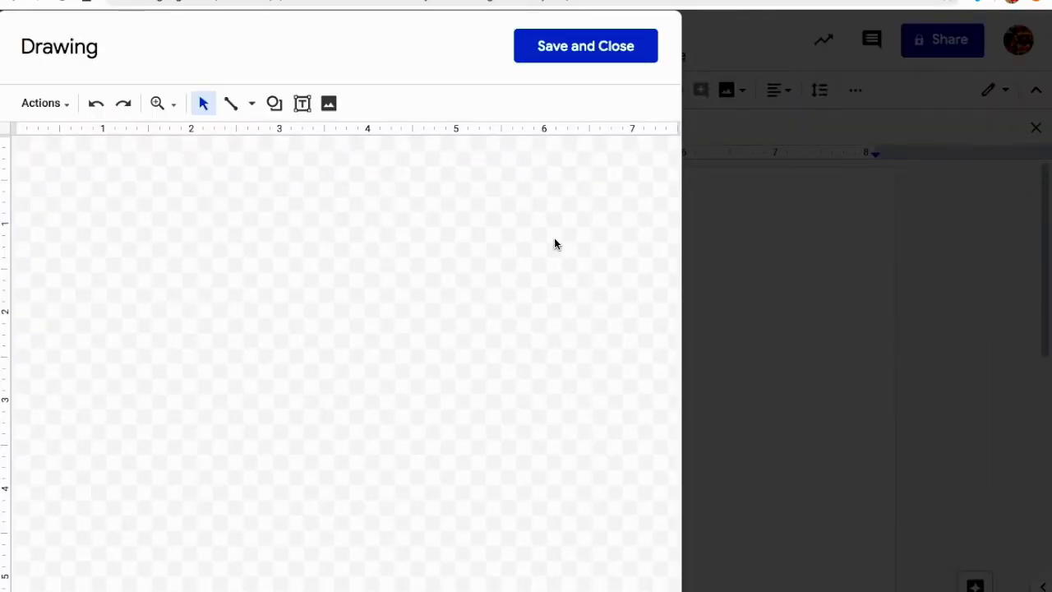
{"action": "key", "text": "ctrl+minus"}
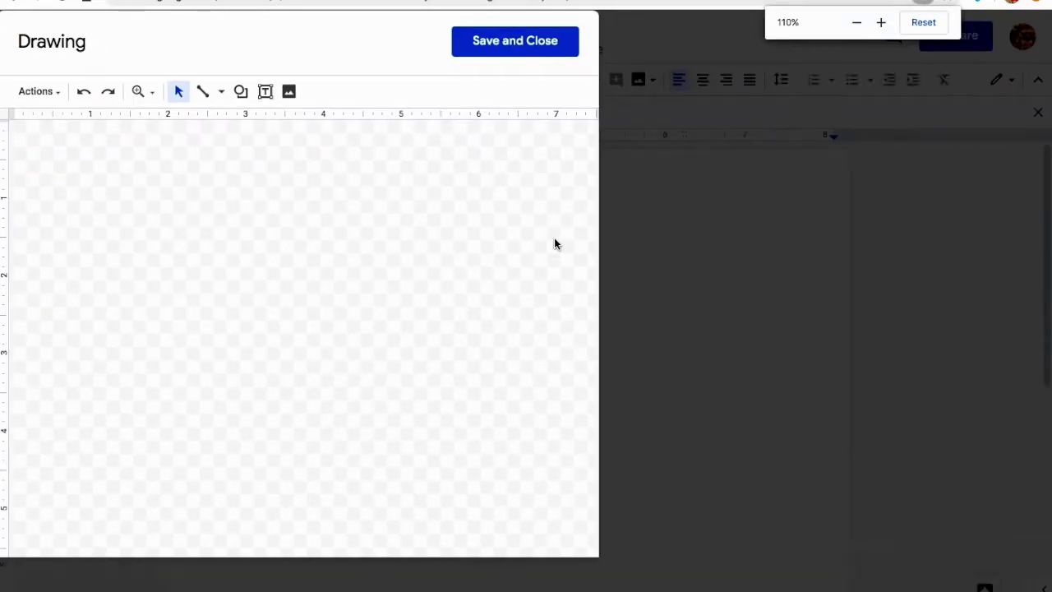
{"action": "key", "text": "ctrl+minus"}
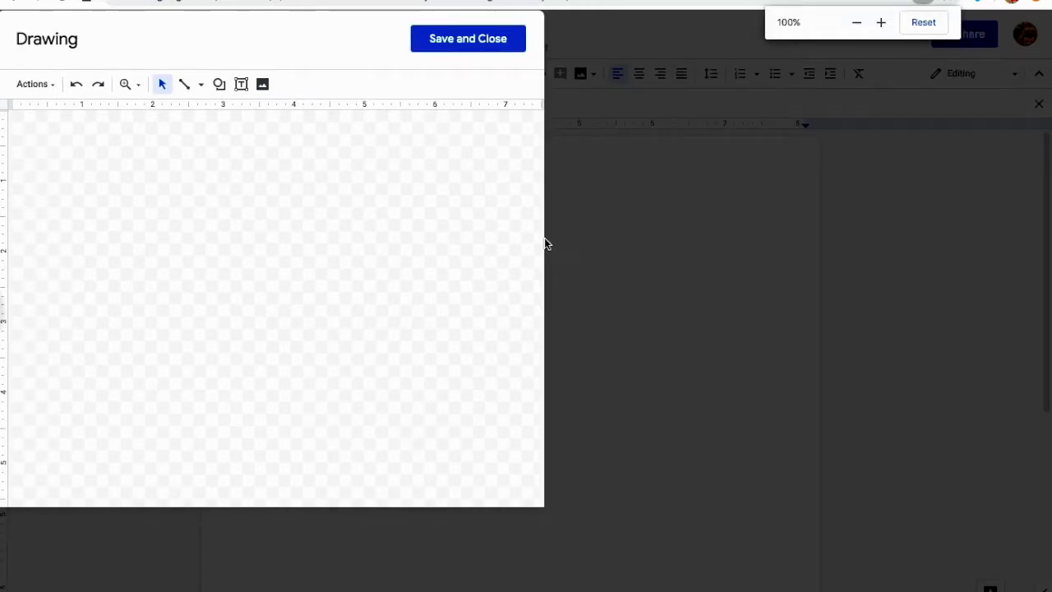
- Try to reposition the drawing window and close the empty drawing
{"action": "left_click_drag", "start_coordinate": [392, 26], "coordinate": [530, 90]}
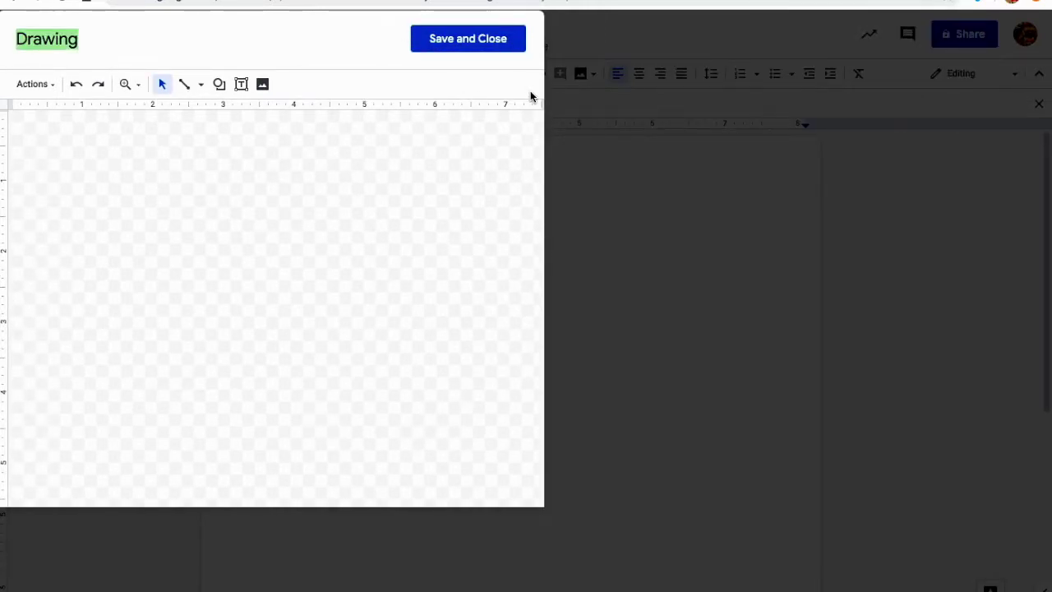
{"action": "left_click", "coordinate": [452, 18]}
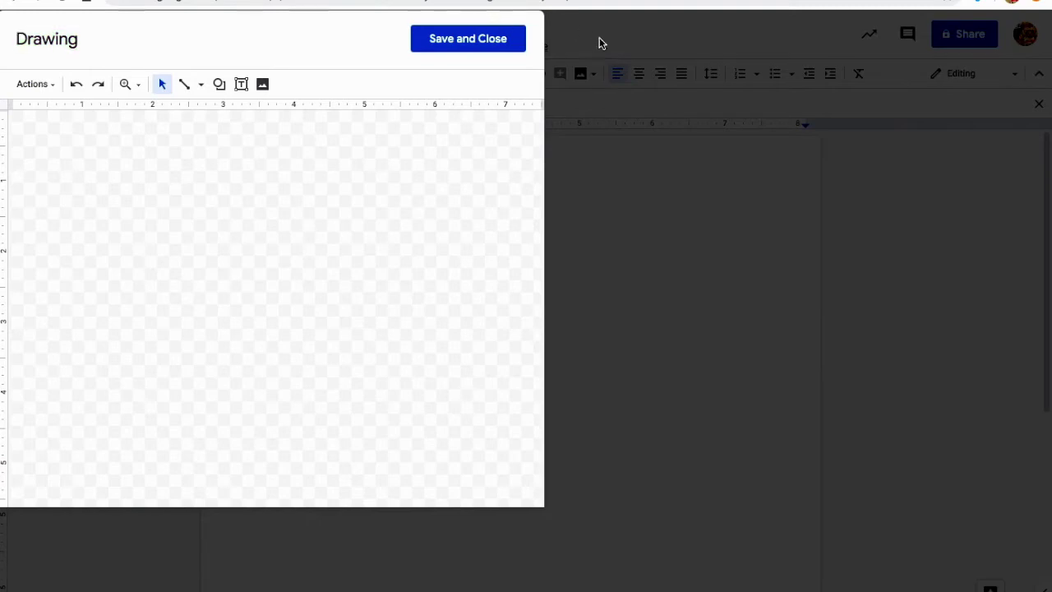
{"action": "left_click", "coordinate": [512, 42]}
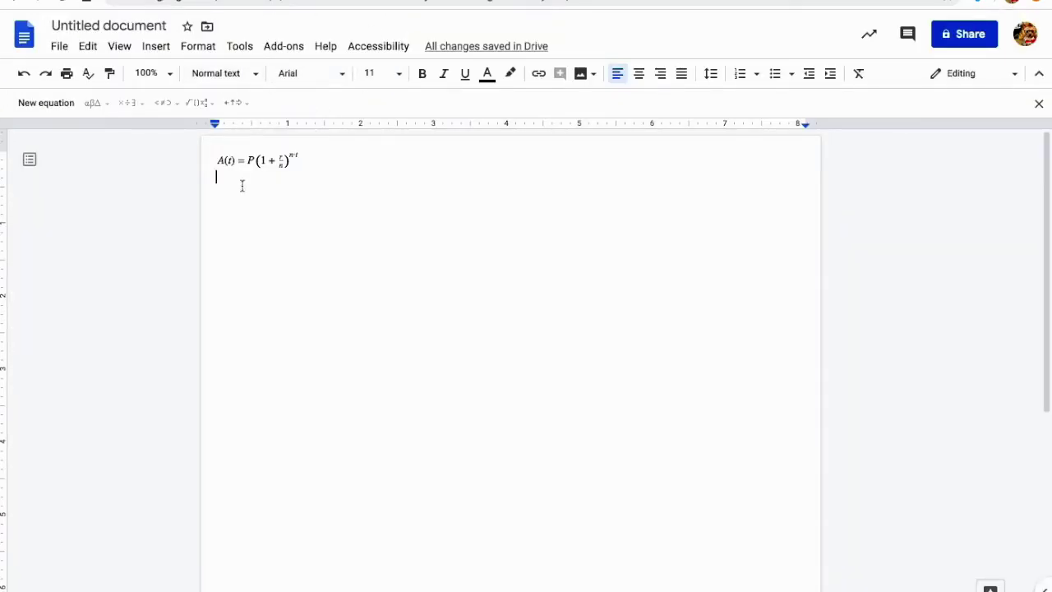
- Insert a new drawing below the equation and paste the copied graph paper image onto its canvas
{"action": "left_click", "coordinate": [155, 46]}
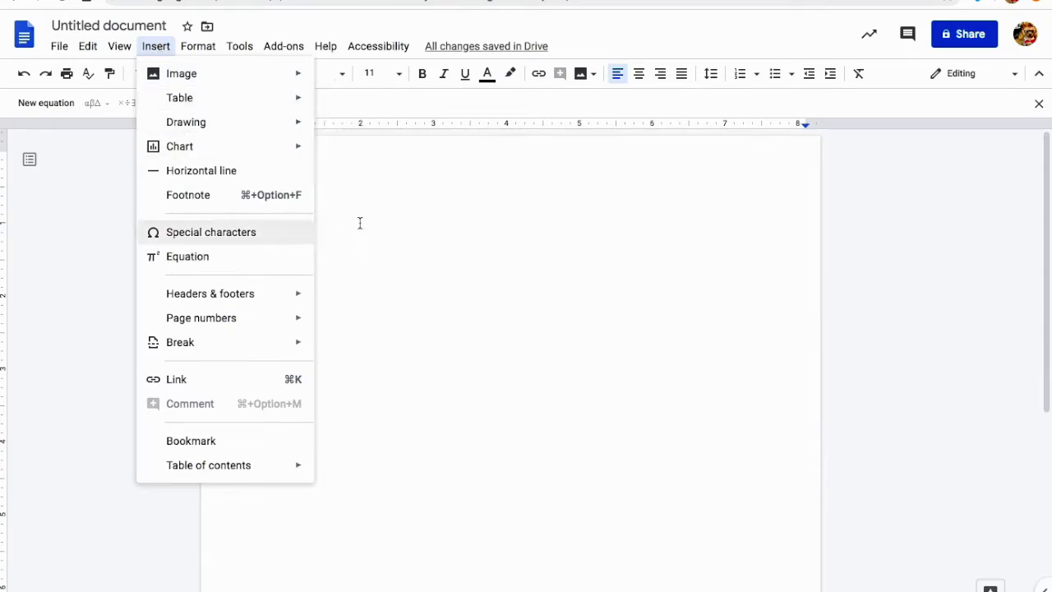
{"action": "left_click", "coordinate": [403, 241]}
{"action": "left_click", "coordinate": [152, 49]}
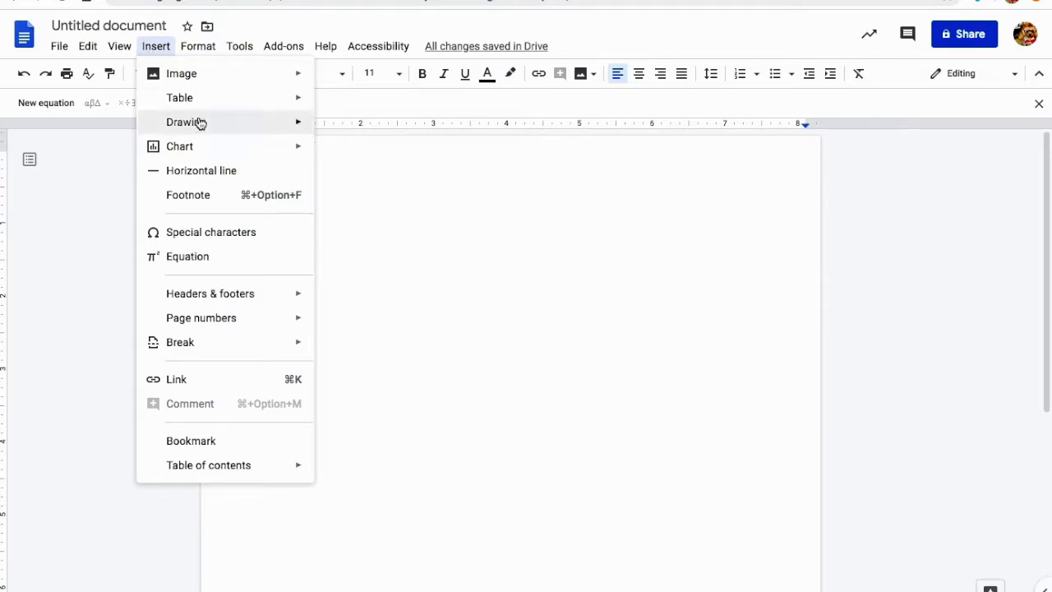
{"action": "mouse_move", "coordinate": [200, 123]}
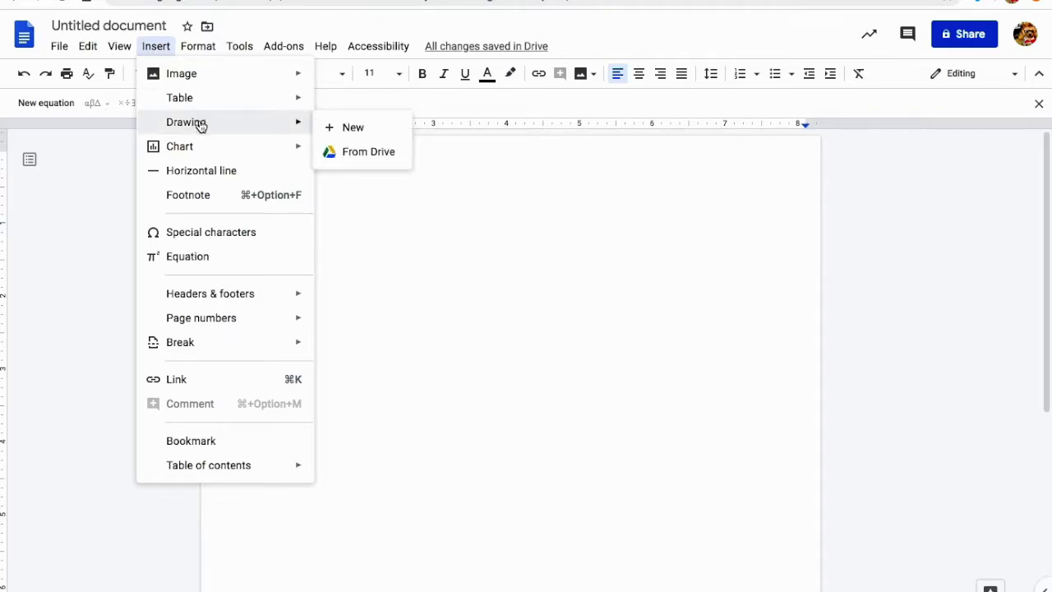
{"action": "left_click", "coordinate": [371, 139]}
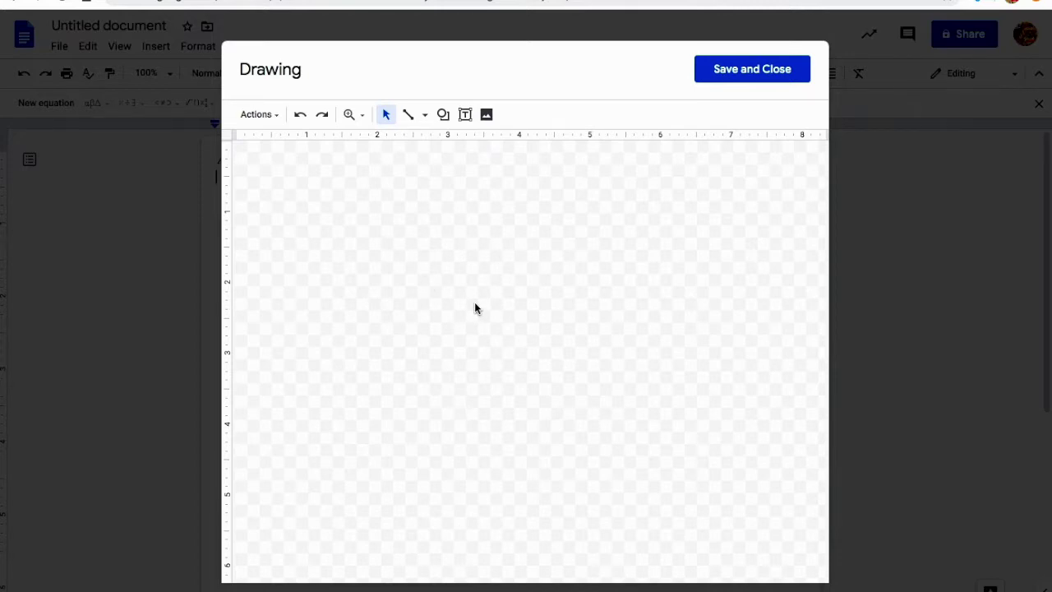
{"action": "key", "text": "ctrl+v"}
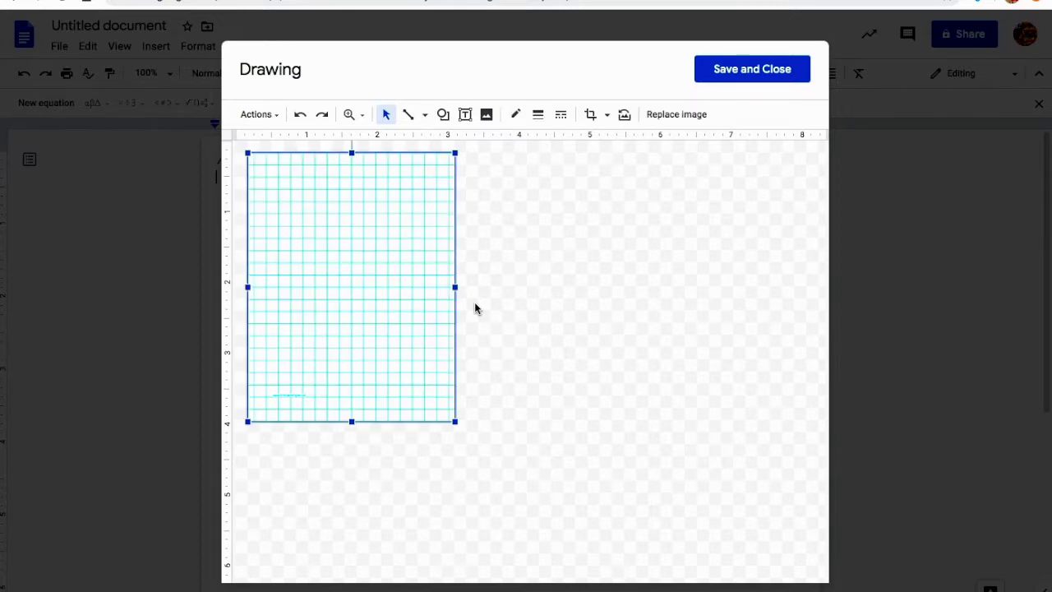
- Enlarge the graph paper image to about 4.5 by 5.8 inches and move it to the middle of the canvas
{"action": "left_click_drag", "start_coordinate": [456, 421], "coordinate": [564, 516]}
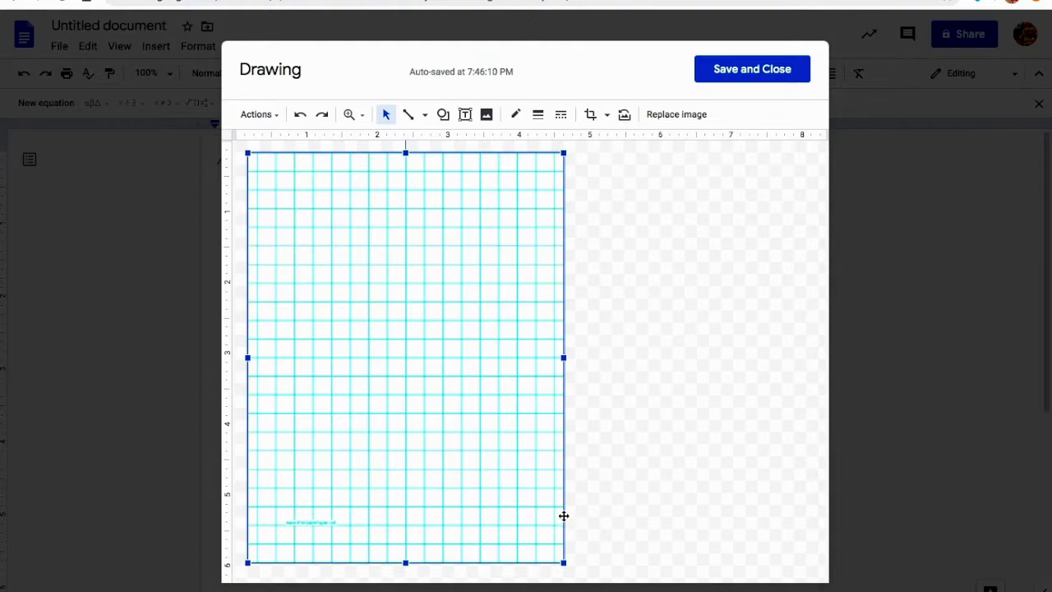
{"action": "left_click", "coordinate": [628, 429]}
{"action": "left_click_drag", "start_coordinate": [473, 349], "coordinate": [580, 342]}
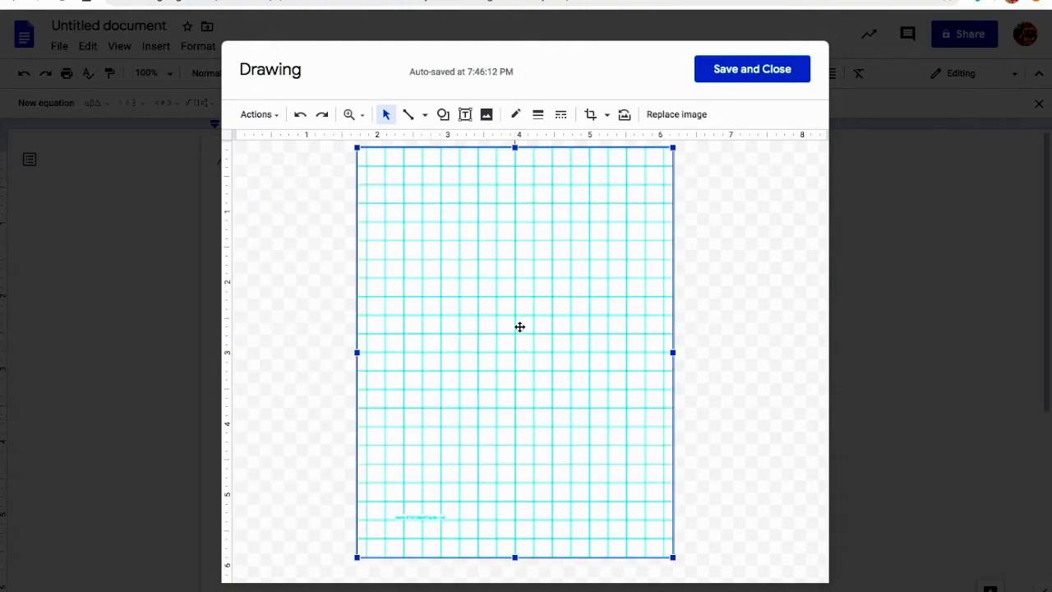
{"action": "left_click", "coordinate": [764, 280]}
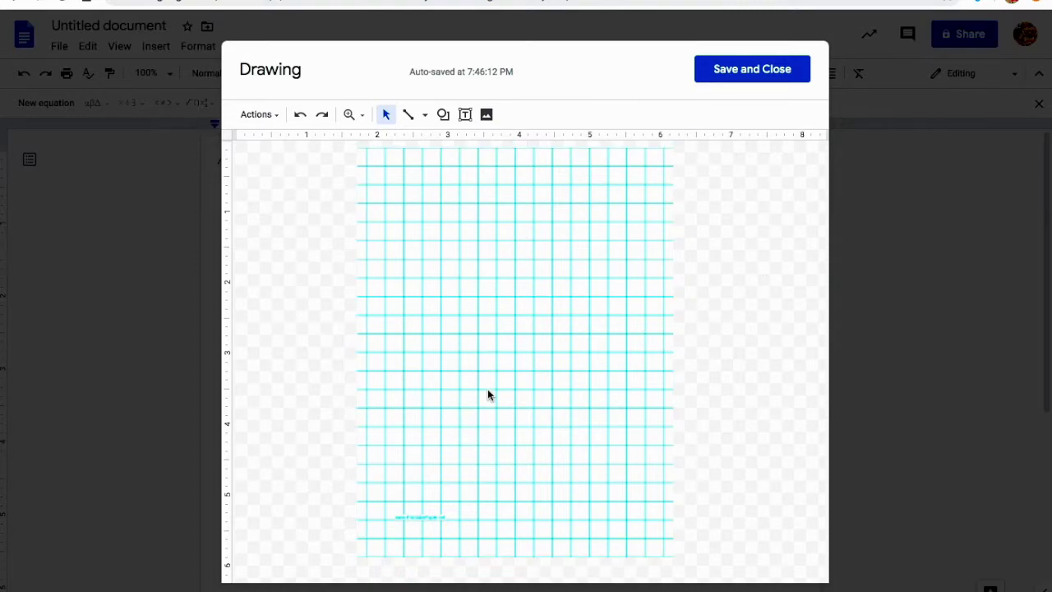
- Draw a horizontal arrow about 3.8 inches long across the lower part of the grid and add a filled arrowhead to its start
{"action": "left_click", "coordinate": [426, 116]}
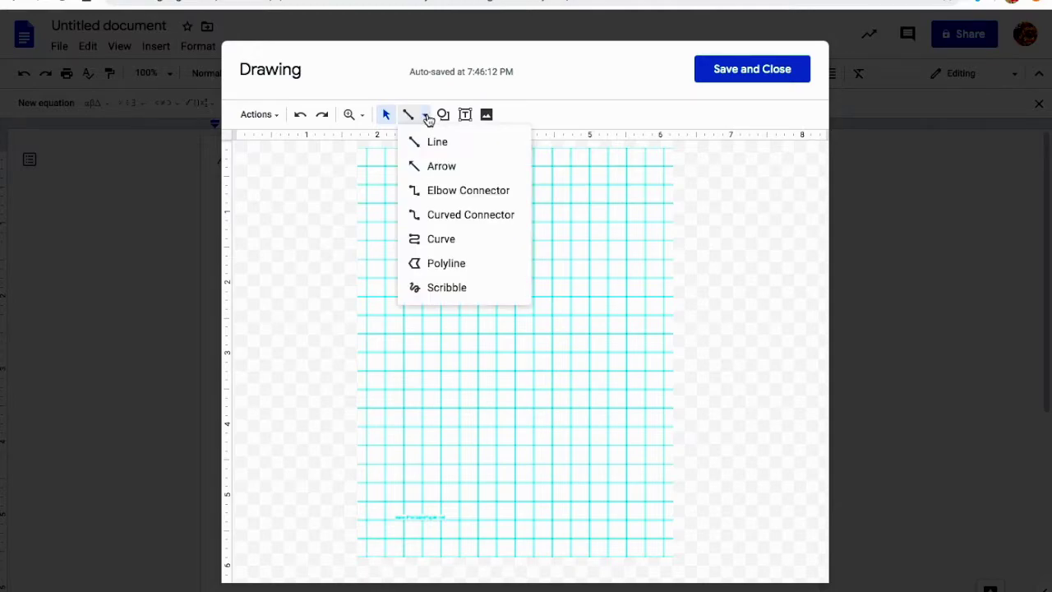
{"action": "left_click", "coordinate": [441, 168]}
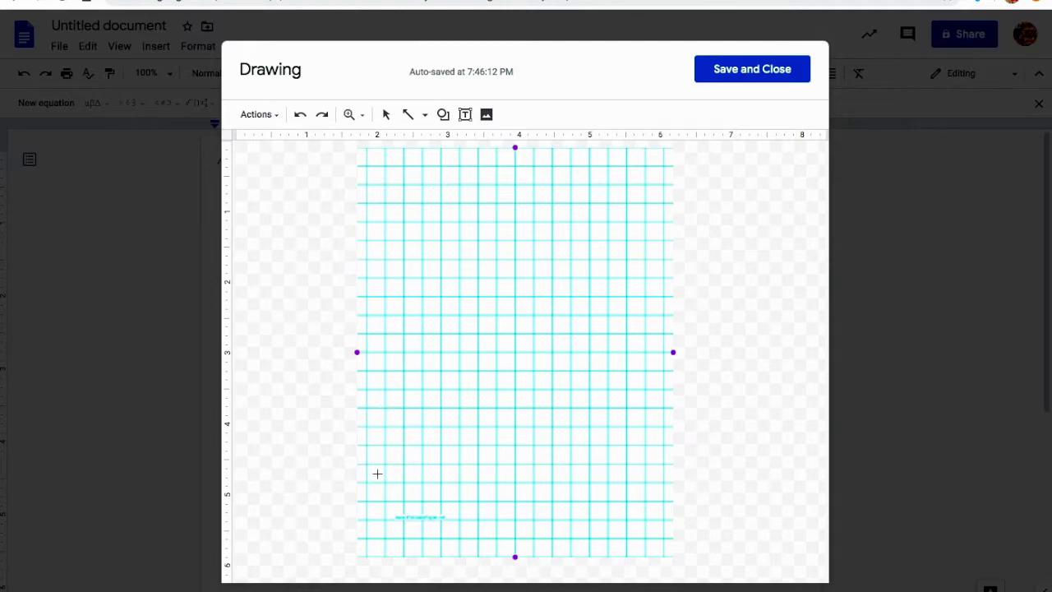
{"action": "left_click_drag", "start_coordinate": [373, 465], "coordinate": [643, 465]}
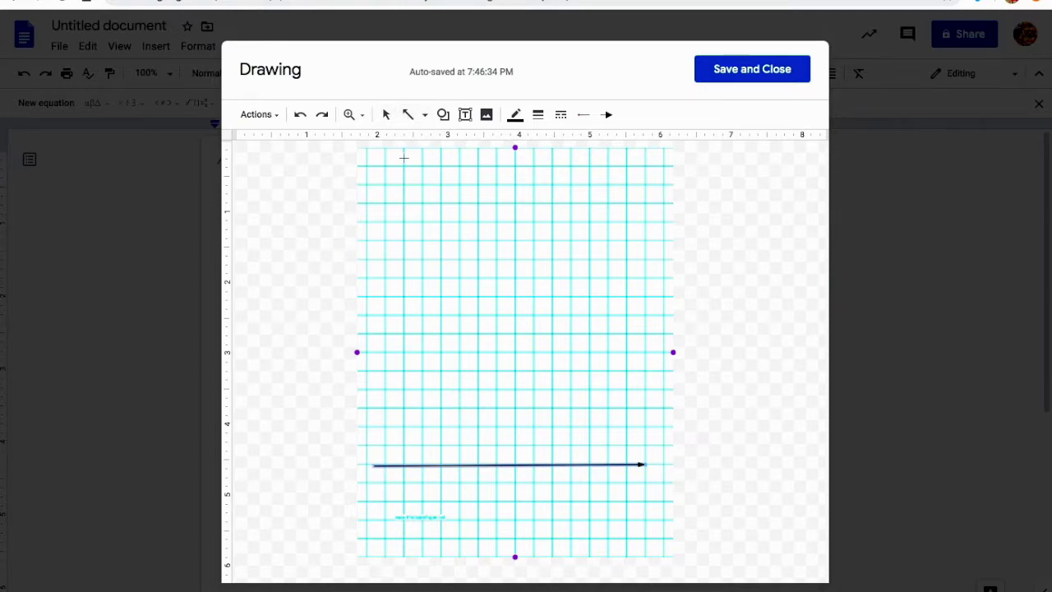
{"action": "left_click", "coordinate": [584, 114]}
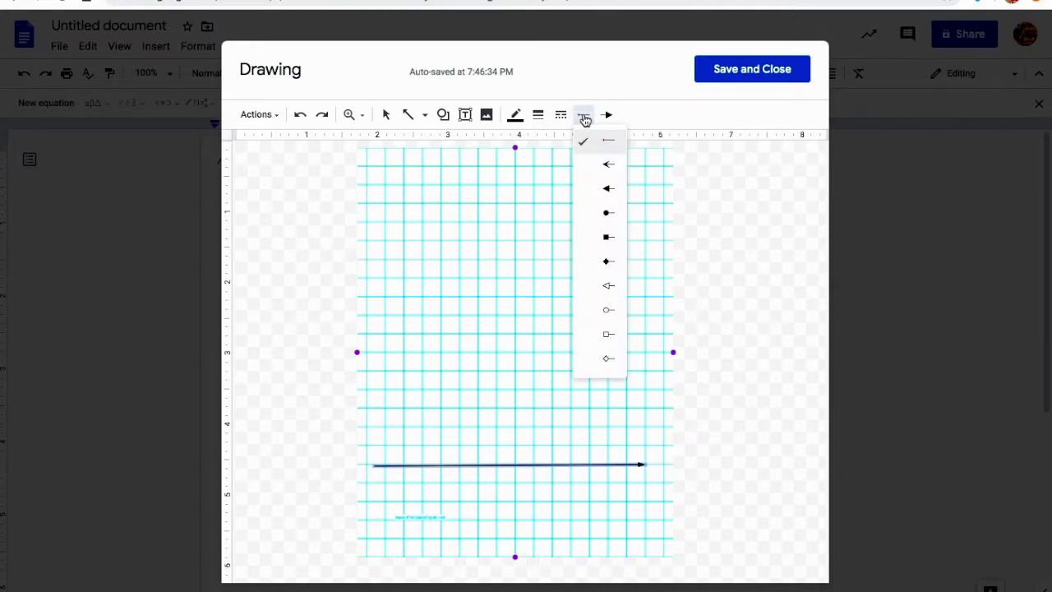
{"action": "left_click", "coordinate": [597, 187]}
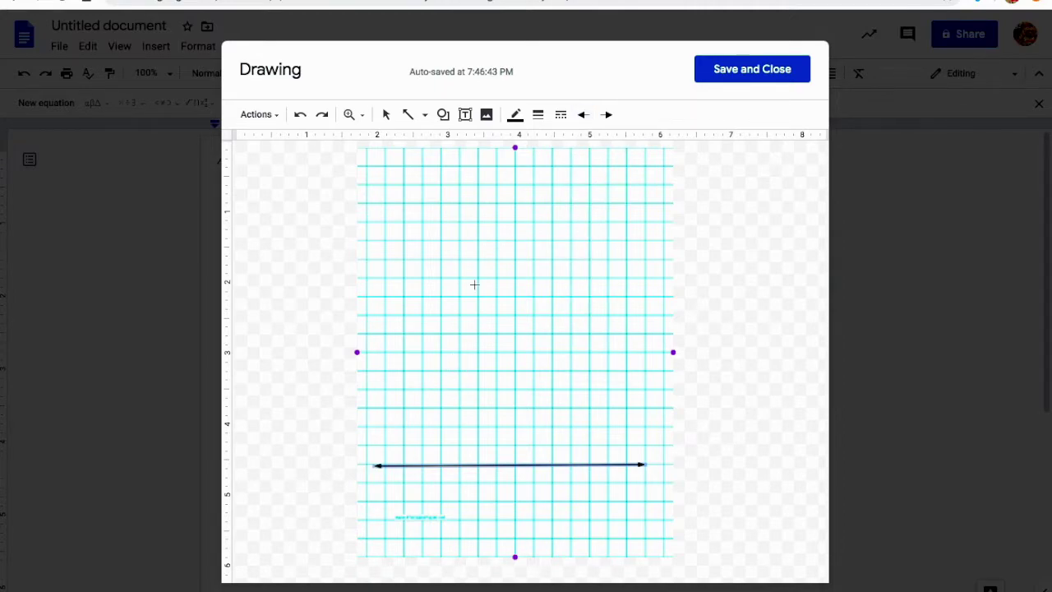
- Level the double-headed arrow by aligning its left endpoint with the grid line
{"action": "left_click", "coordinate": [387, 115]}
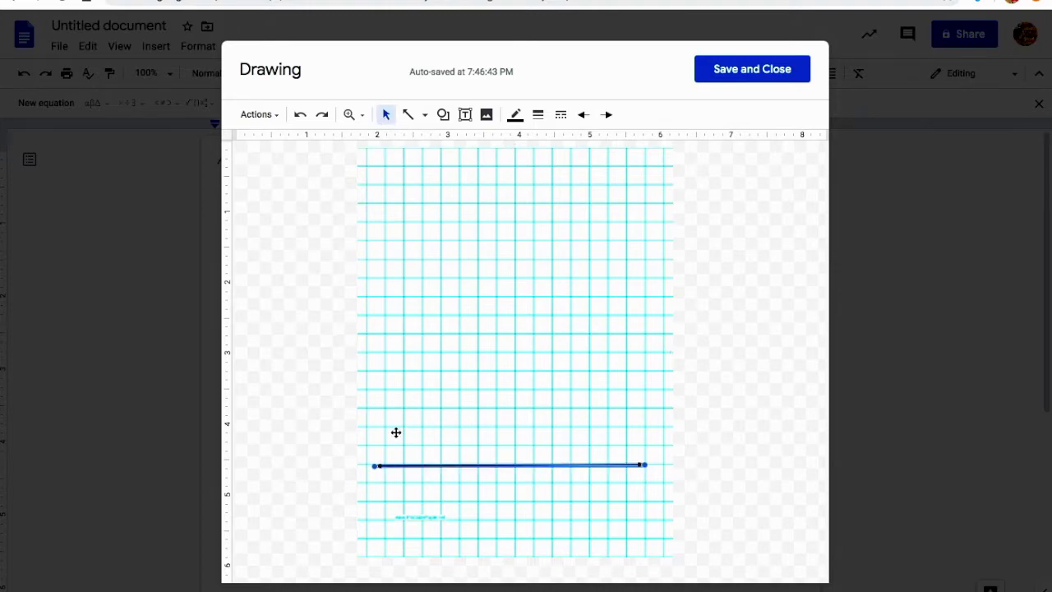
{"action": "left_click_drag", "start_coordinate": [375, 466], "coordinate": [375, 466]}
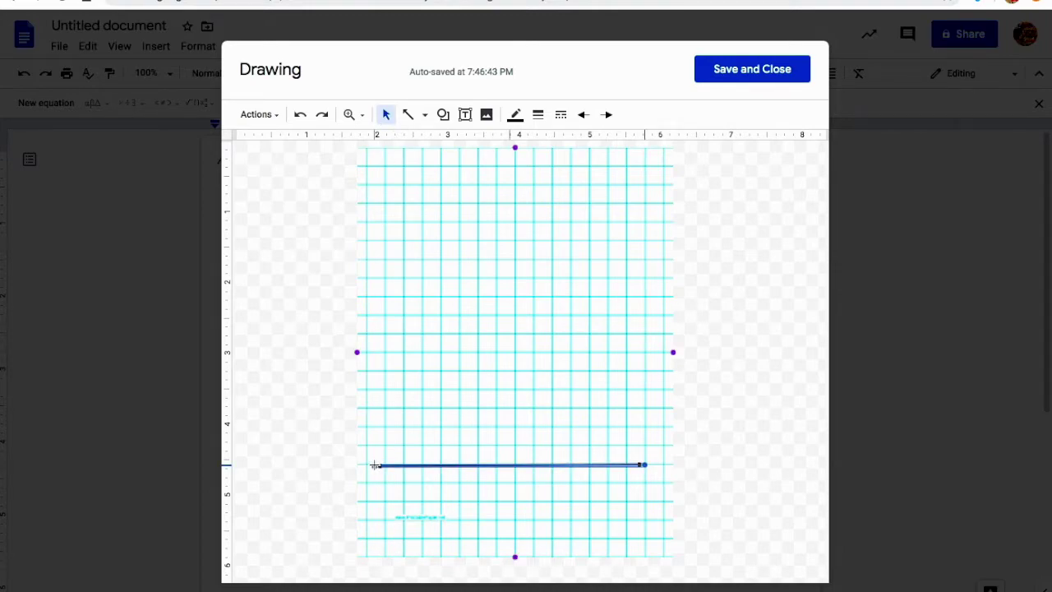
{"action": "left_click_drag", "start_coordinate": [375, 465], "coordinate": [374, 464]}
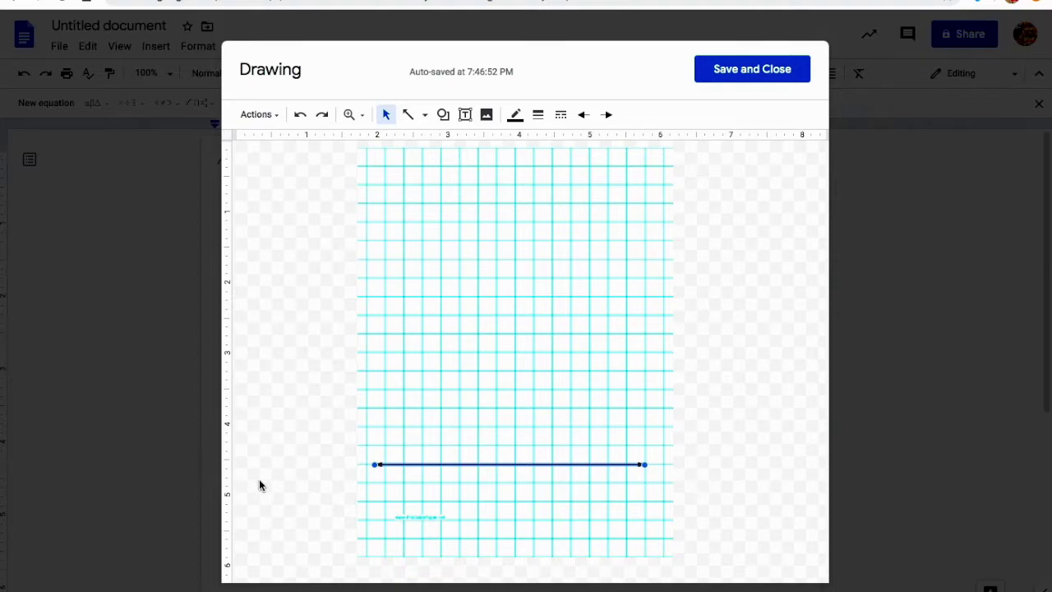
- Move the horizontal double-headed arrow down two grid lines by repositioning both of its endpoints
{"action": "left_click", "coordinate": [376, 464]}
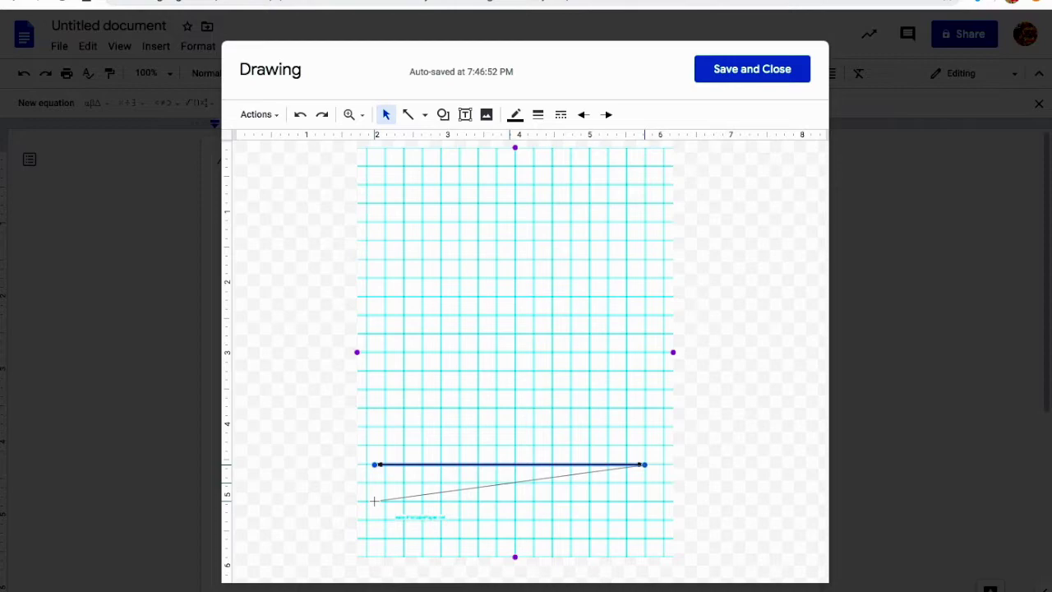
{"action": "left_click_drag", "start_coordinate": [374, 500], "coordinate": [375, 501]}
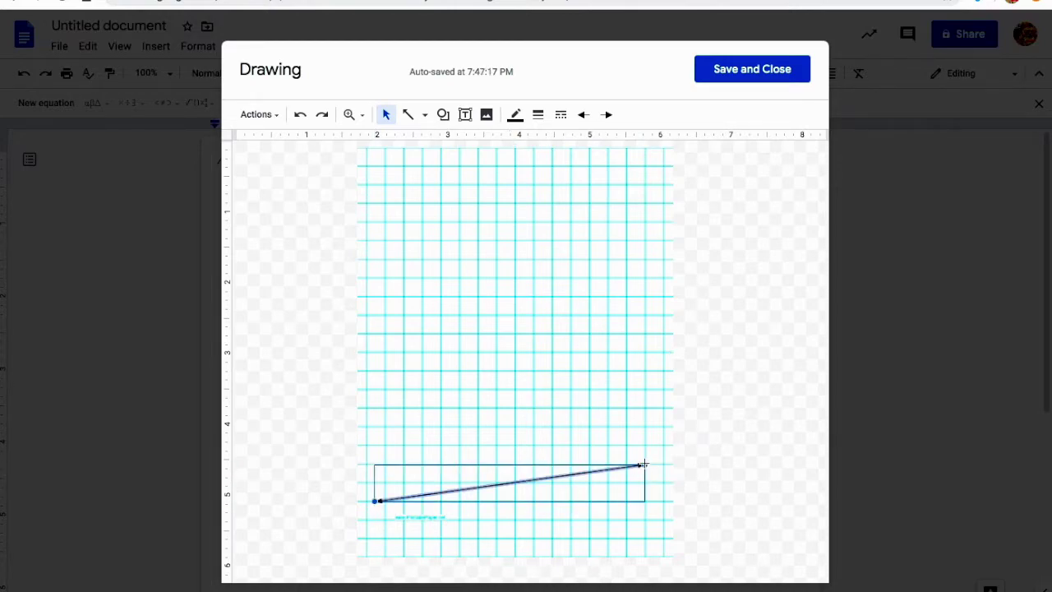
{"action": "left_click_drag", "start_coordinate": [644, 465], "coordinate": [645, 500]}
{"action": "left_click_drag", "start_coordinate": [645, 501], "coordinate": [644, 501]}
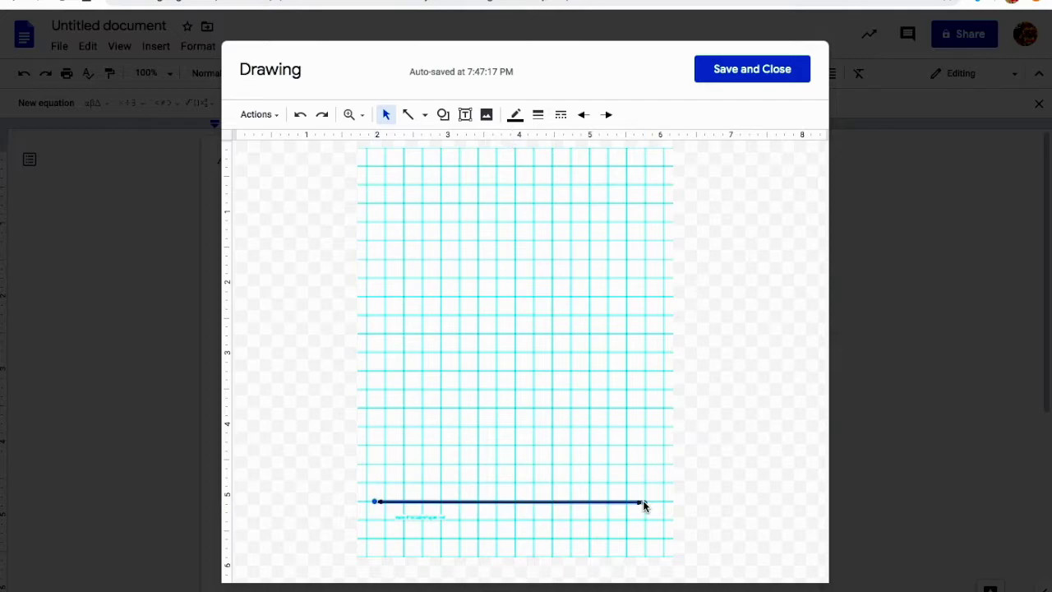
{"action": "left_click", "coordinate": [562, 452]}
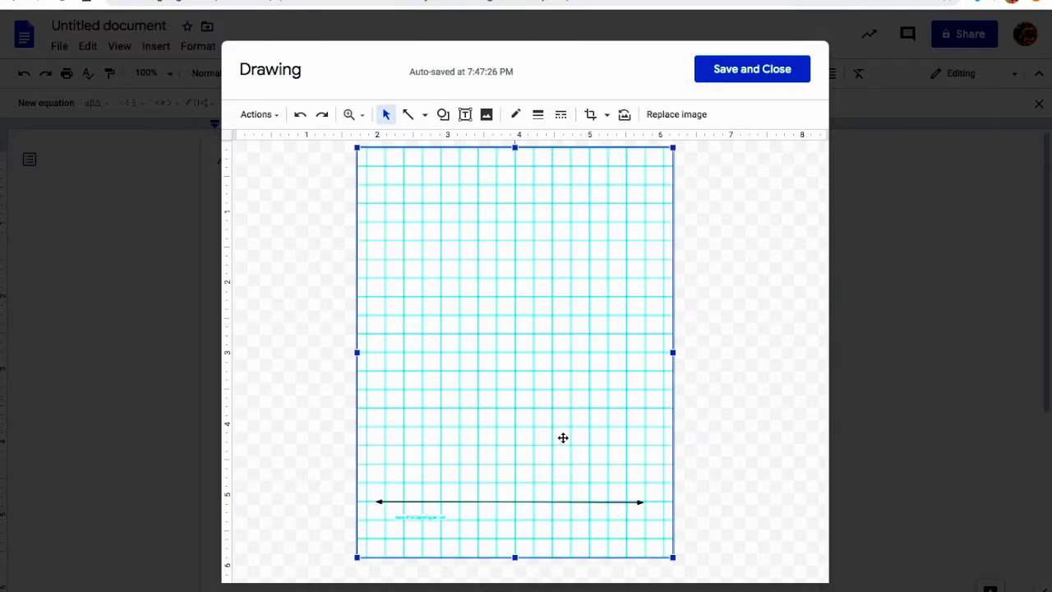
- Thicken the horizontal double-headed arrow, trying a 3px line weight and settling on 4px
{"action": "left_click", "coordinate": [510, 501]}
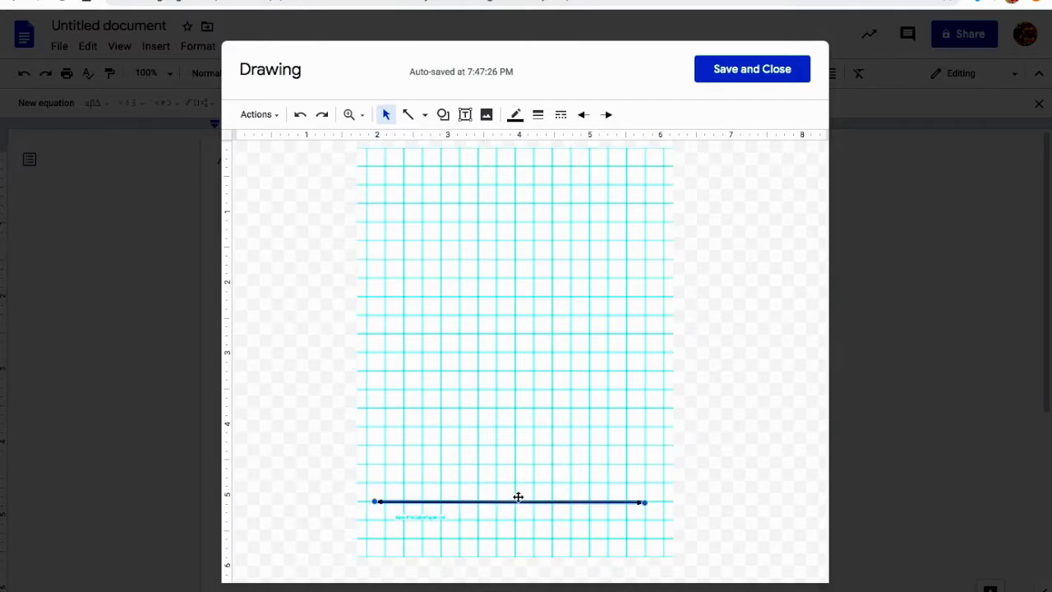
{"action": "left_click", "coordinate": [539, 116]}
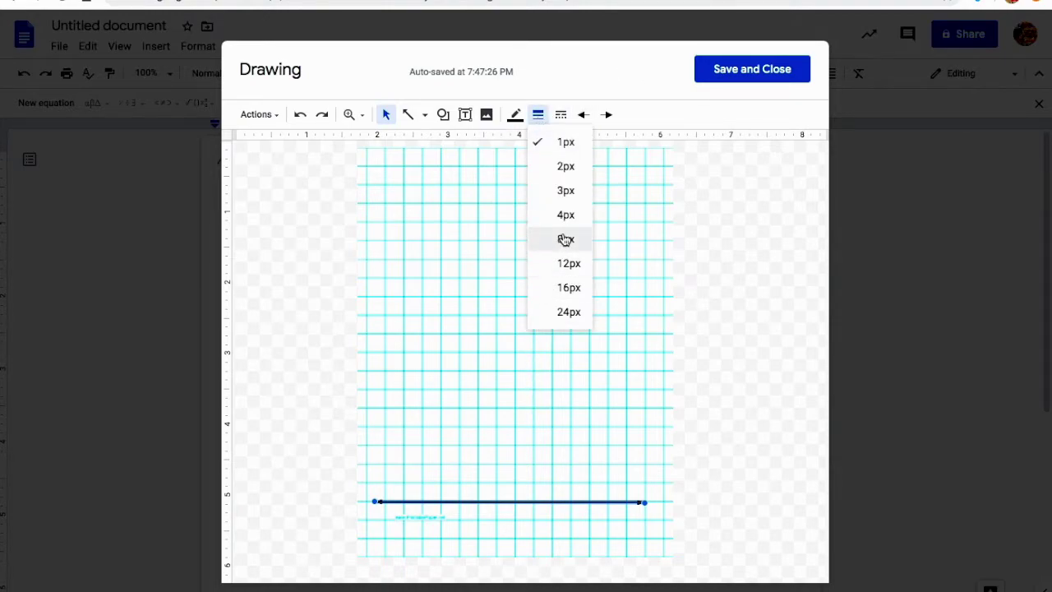
{"action": "left_click", "coordinate": [574, 192]}
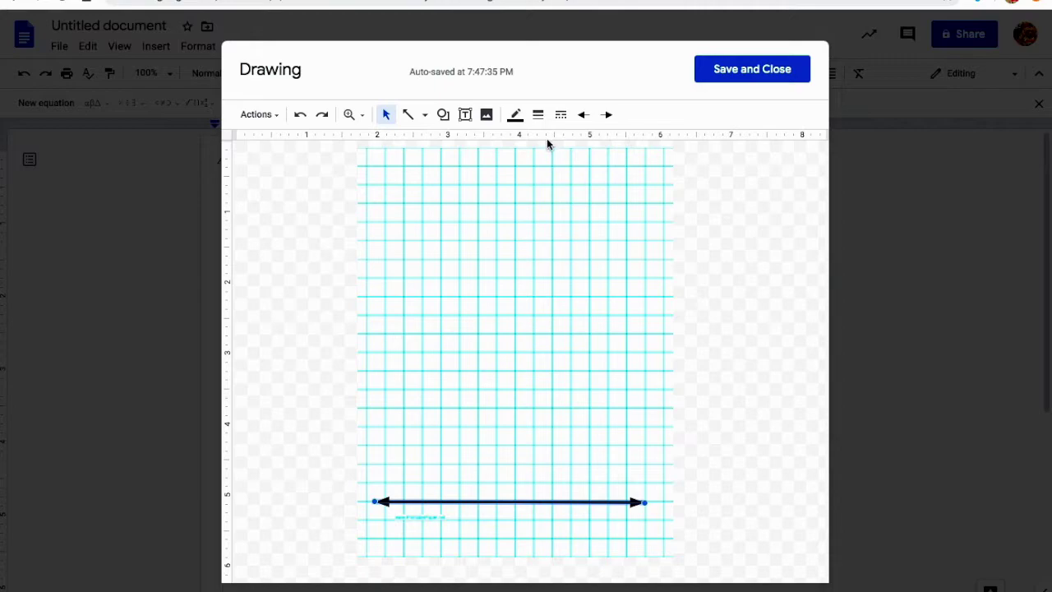
{"action": "left_click", "coordinate": [539, 115]}
{"action": "left_click", "coordinate": [551, 217]}
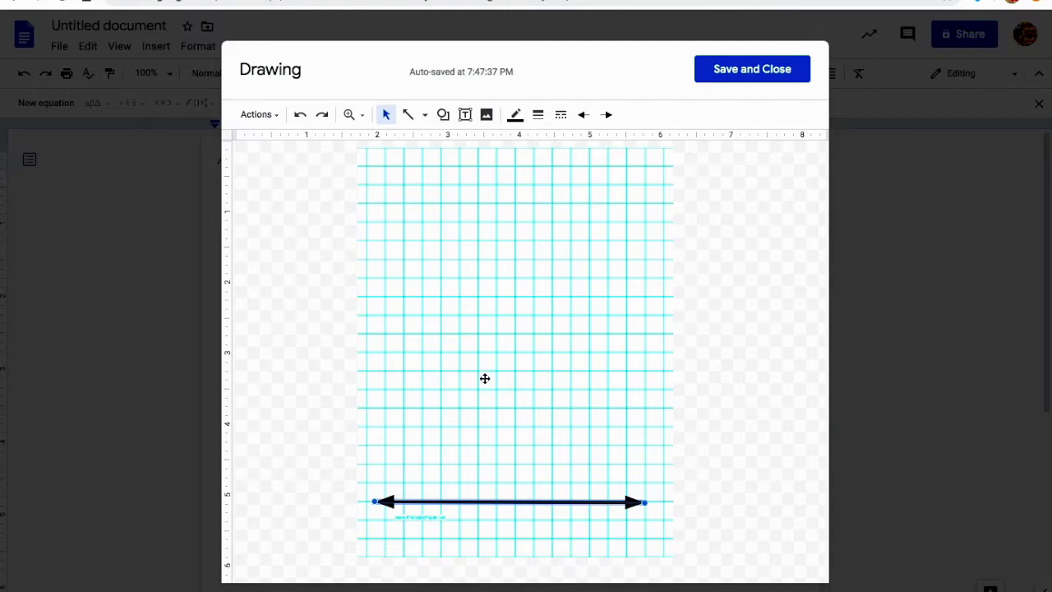
{"action": "left_click", "coordinate": [386, 115]}
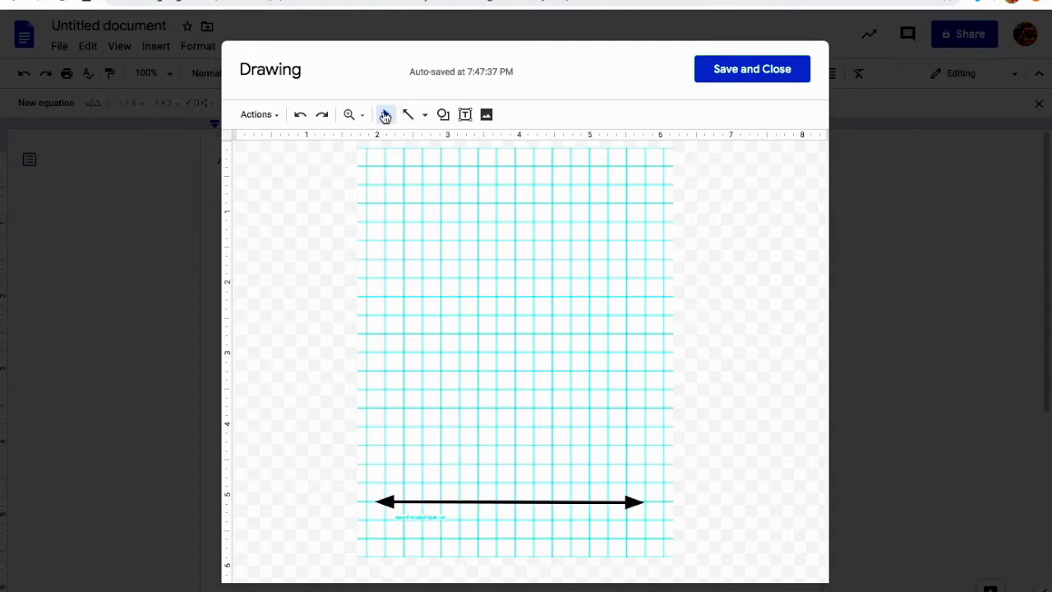
- Duplicate the horizontal axis and reposition the copy's endpoints to form a vertical axis about 5.2 inches long on the middle grid line
{"action": "left_click", "coordinate": [492, 499]}
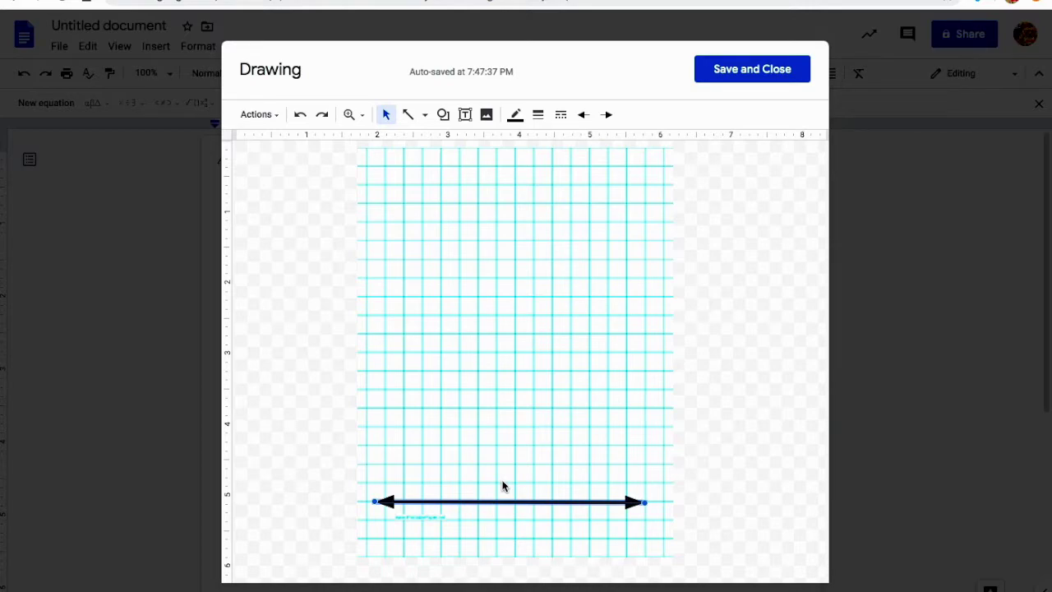
{"action": "key", "text": "ctrl+d"}
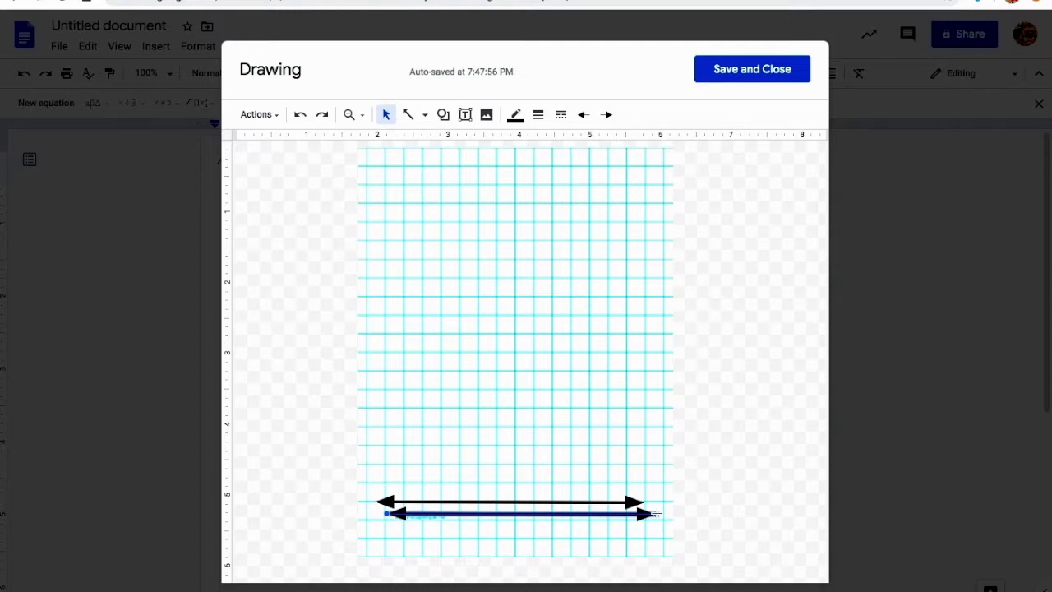
{"action": "left_click_drag", "start_coordinate": [393, 500], "coordinate": [514, 538]}
{"action": "left_click_drag", "start_coordinate": [514, 537], "coordinate": [514, 538]}
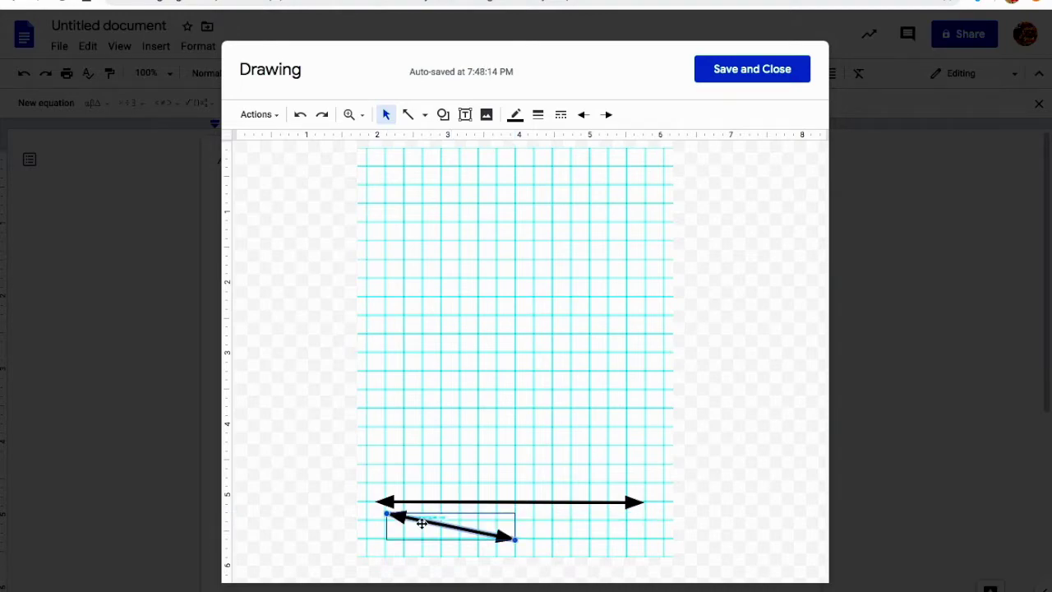
{"action": "left_click_drag", "start_coordinate": [387, 514], "coordinate": [515, 168]}
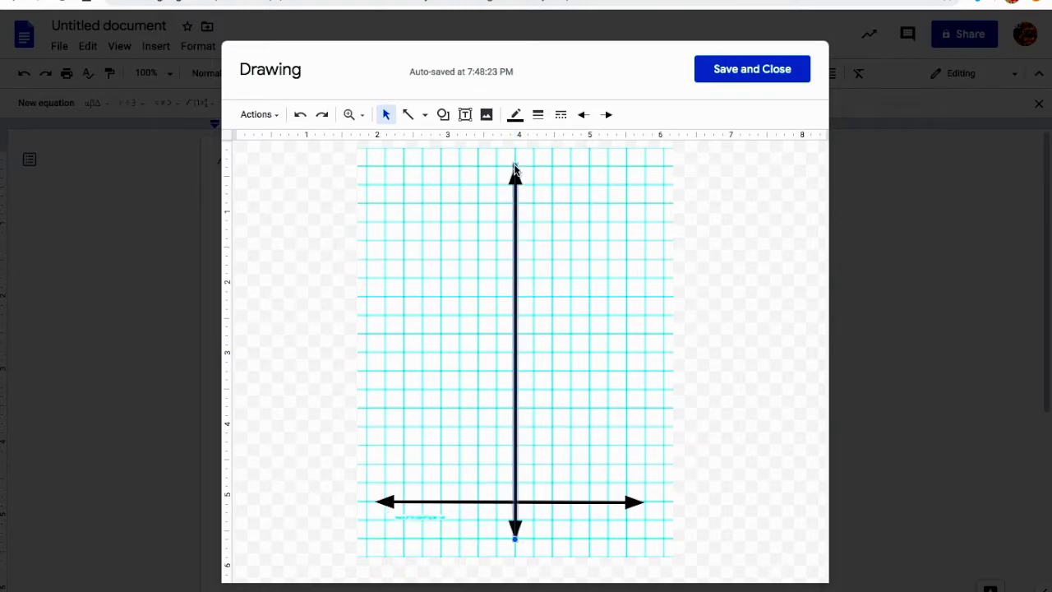
- Extend the right end of the horizontal axis by one grid square
{"action": "left_click", "coordinate": [600, 502]}
{"action": "left_click_drag", "start_coordinate": [644, 501], "coordinate": [663, 502]}
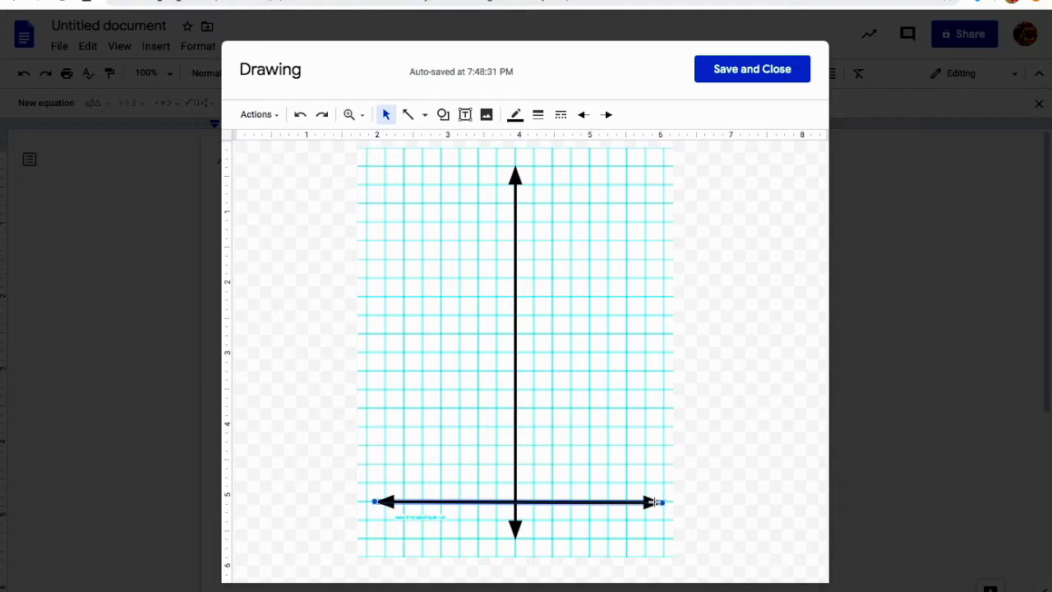
{"action": "left_click", "coordinate": [435, 419]}
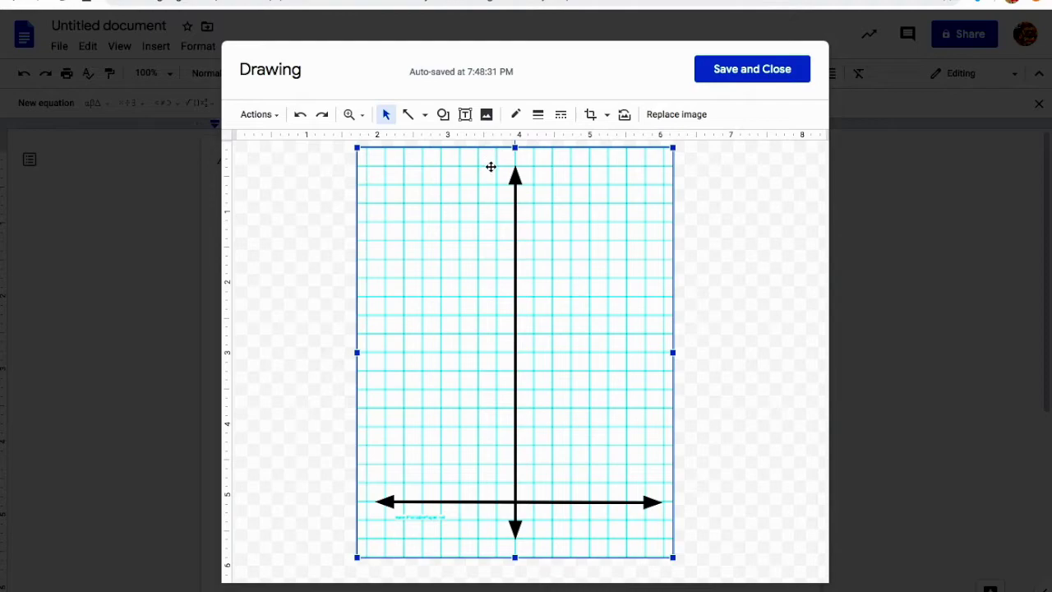
- Draw a small circle about 0.2 inches wide in the upper-left part of the grid
{"action": "left_click", "coordinate": [443, 115]}
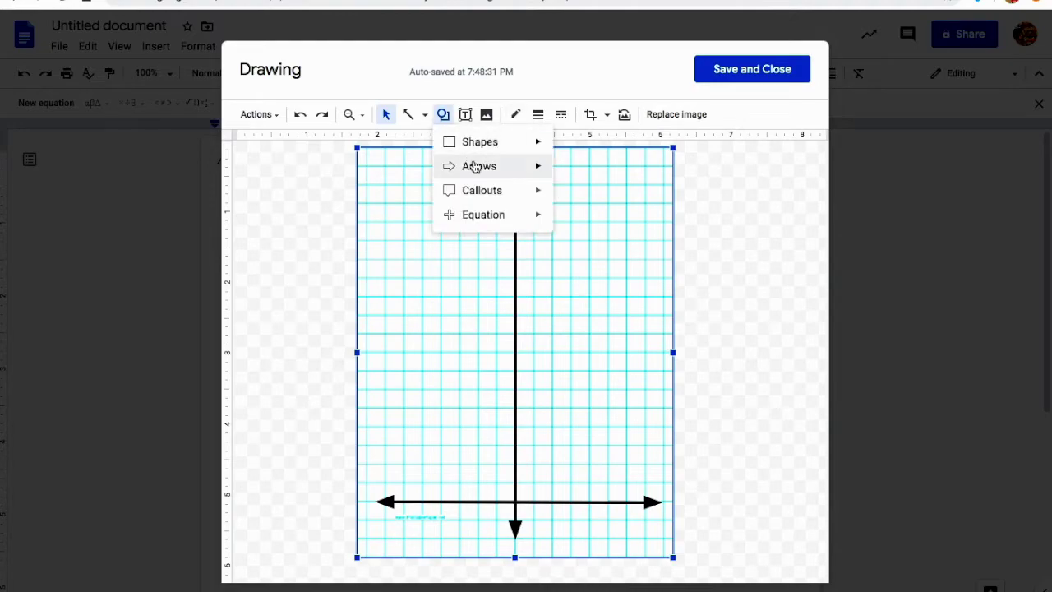
{"action": "mouse_move", "coordinate": [521, 148]}
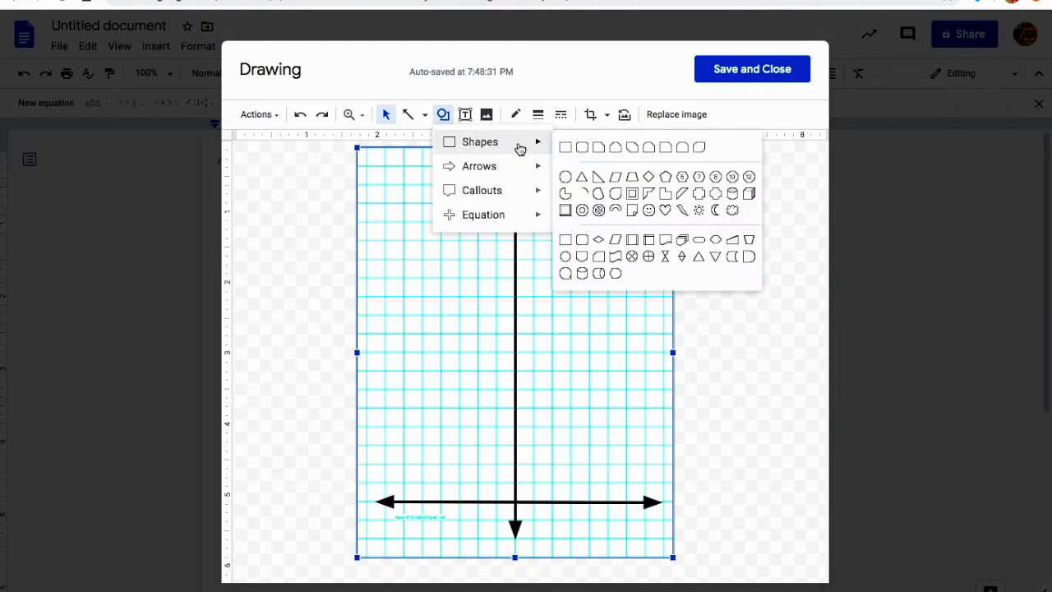
{"action": "left_click", "coordinate": [567, 178]}
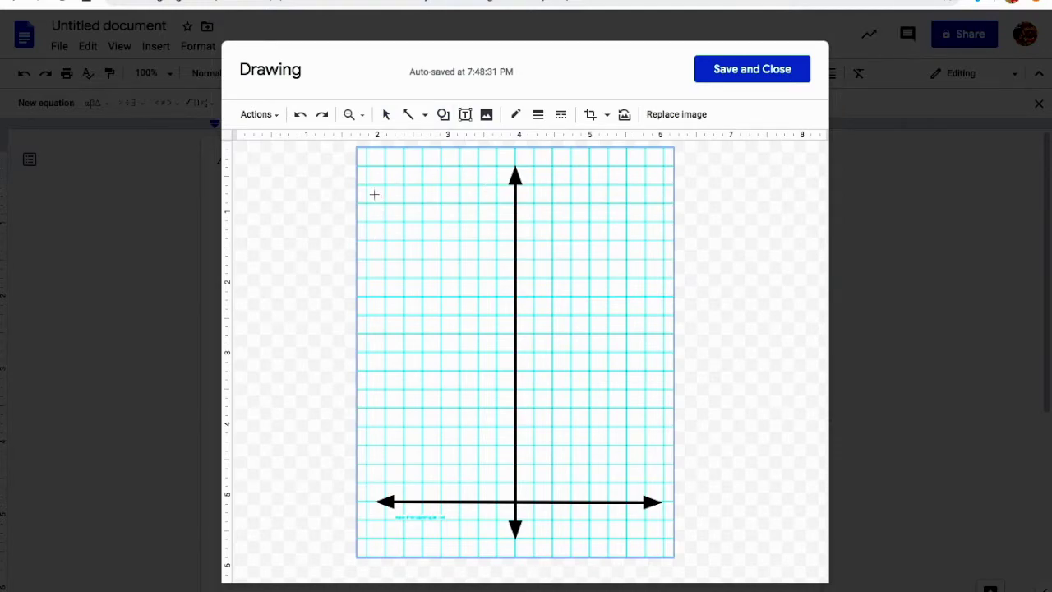
{"action": "left_click_drag", "start_coordinate": [375, 191], "coordinate": [381, 197]}
{"action": "left_click_drag", "start_coordinate": [379, 197], "coordinate": [383, 201]}
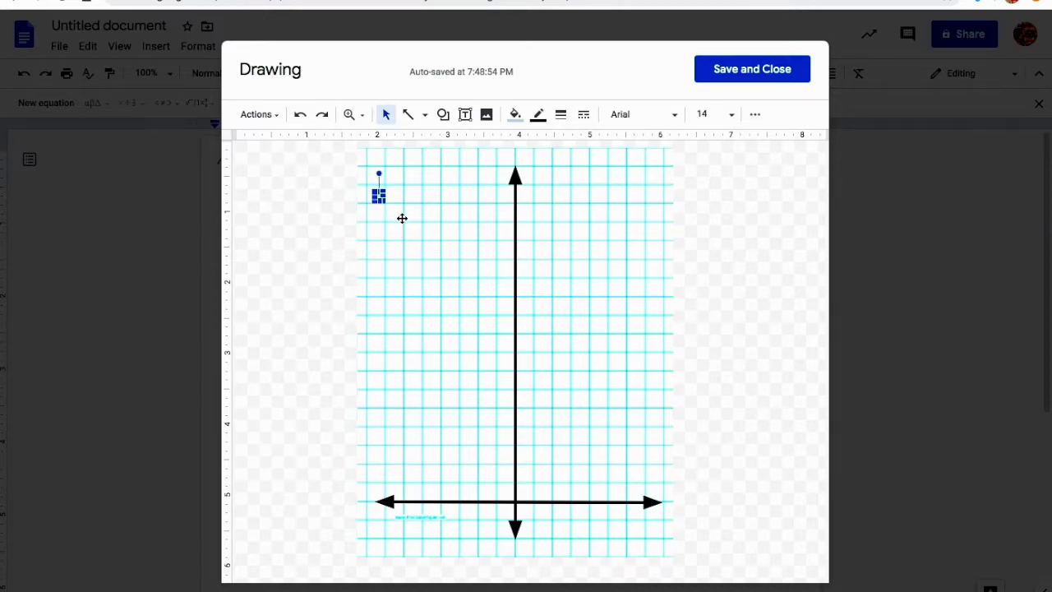
{"action": "left_click", "coordinate": [402, 218]}
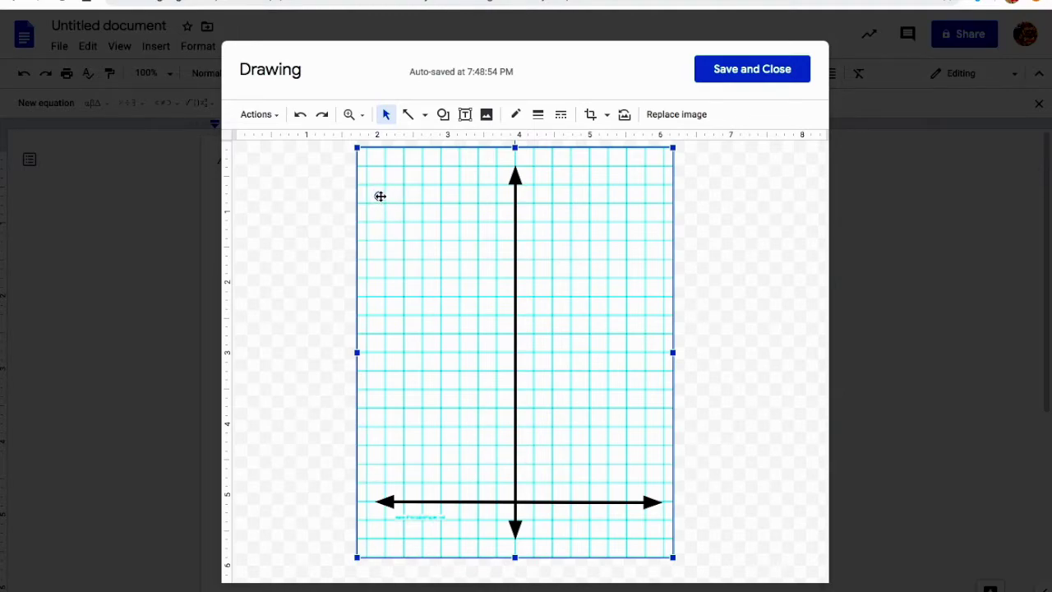
- Give the small circle a bright red fill and a black outline 2px thick
{"action": "left_click", "coordinate": [379, 196]}
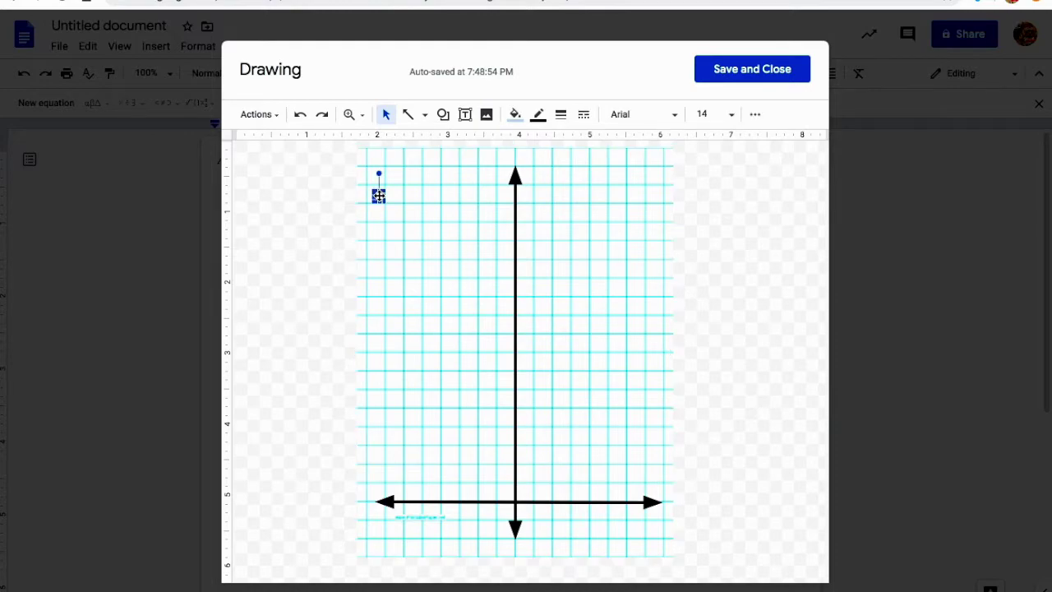
{"action": "left_click", "coordinate": [518, 117]}
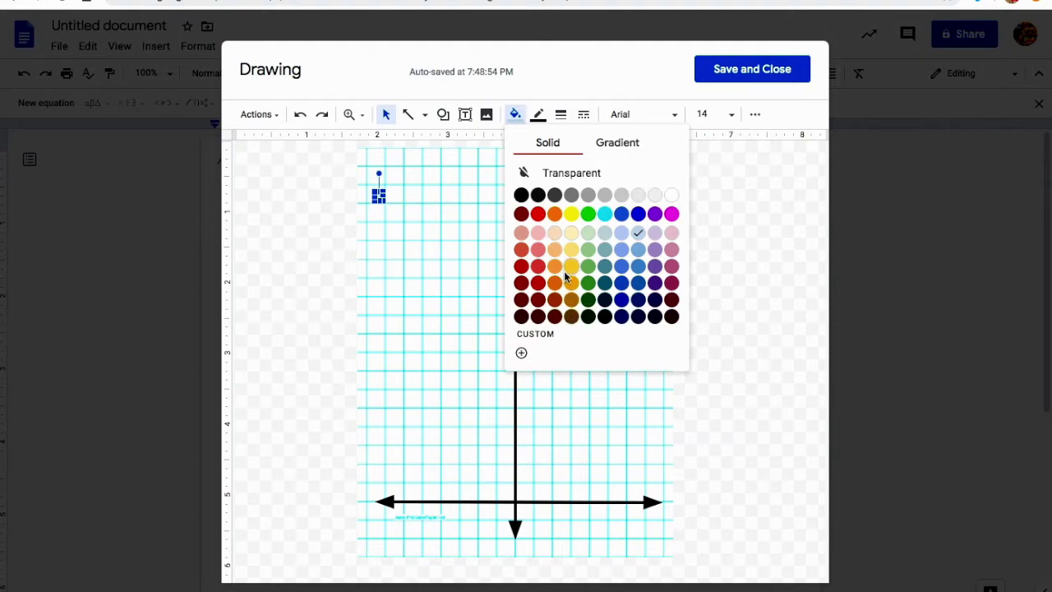
{"action": "left_click", "coordinate": [538, 215]}
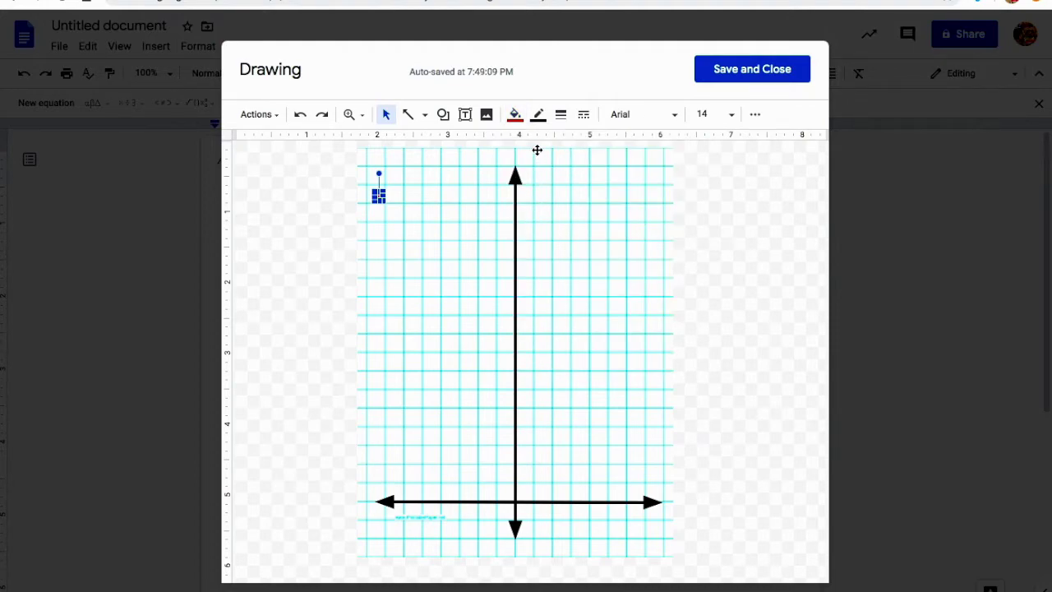
{"action": "left_click", "coordinate": [539, 117]}
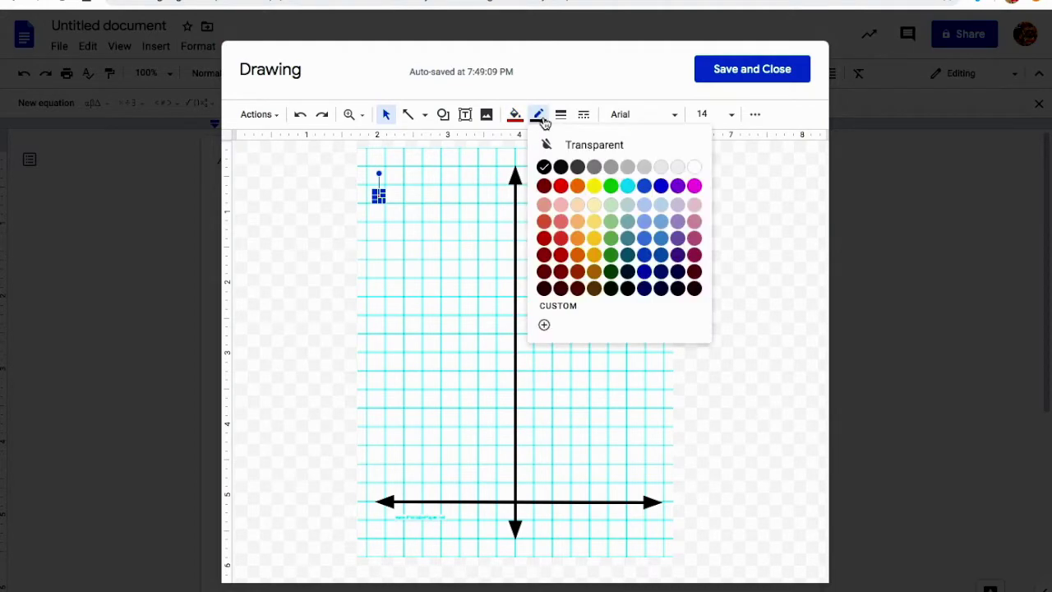
{"action": "left_click", "coordinate": [544, 167]}
{"action": "left_click", "coordinate": [560, 117]}
{"action": "left_click", "coordinate": [585, 167]}
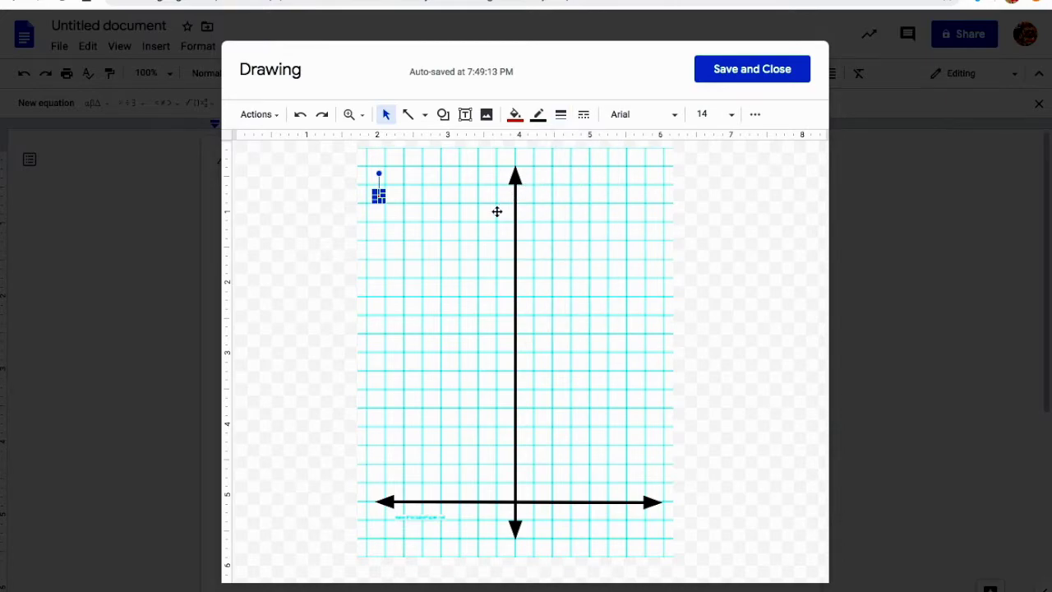
- Change the small circle's fill to dark red
{"action": "left_click", "coordinate": [515, 117]}
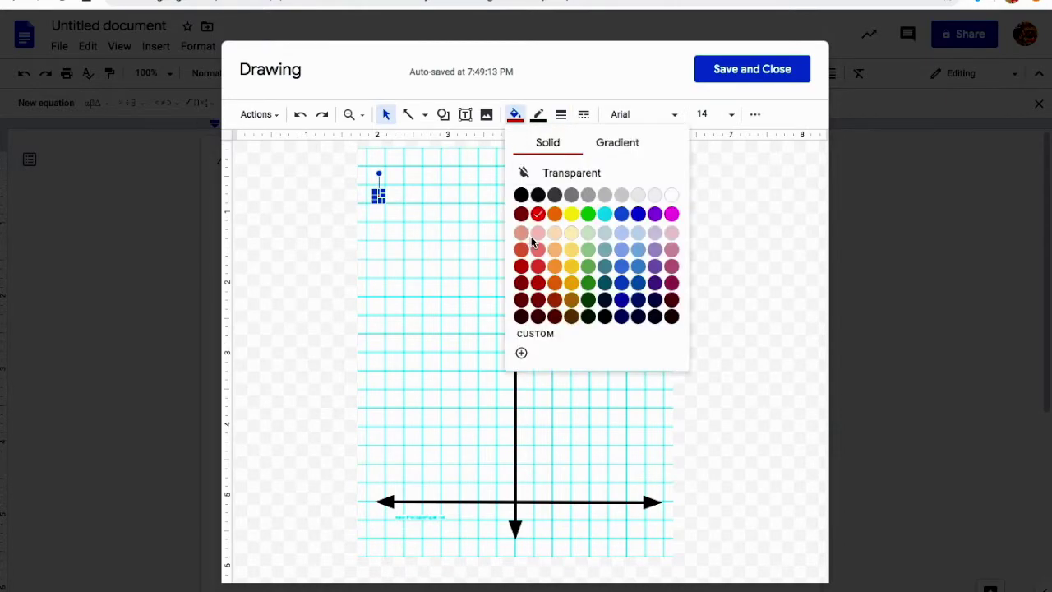
{"action": "left_click", "coordinate": [539, 300]}
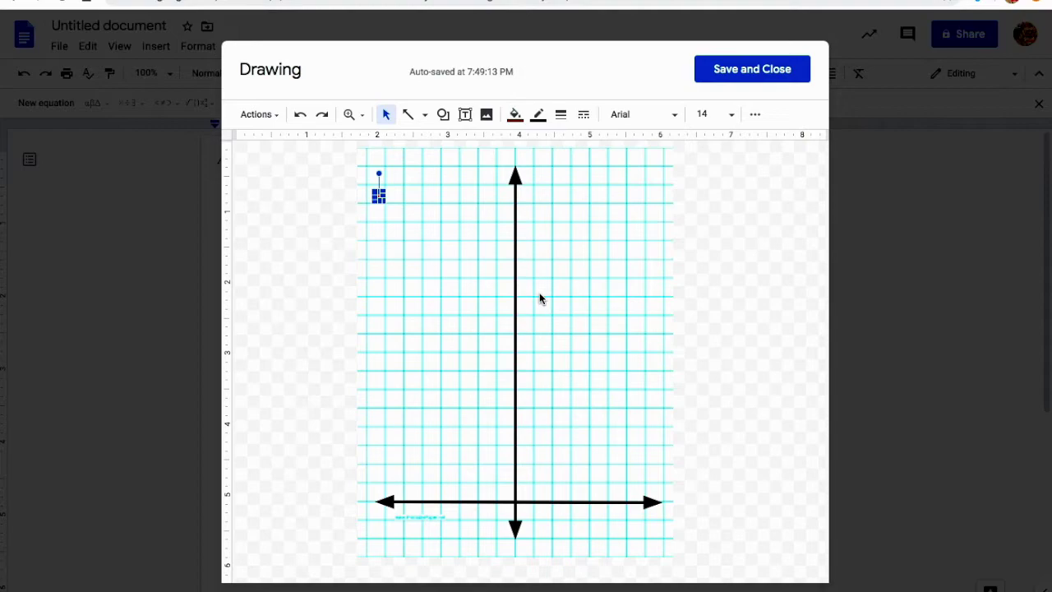
{"action": "left_click", "coordinate": [451, 224]}
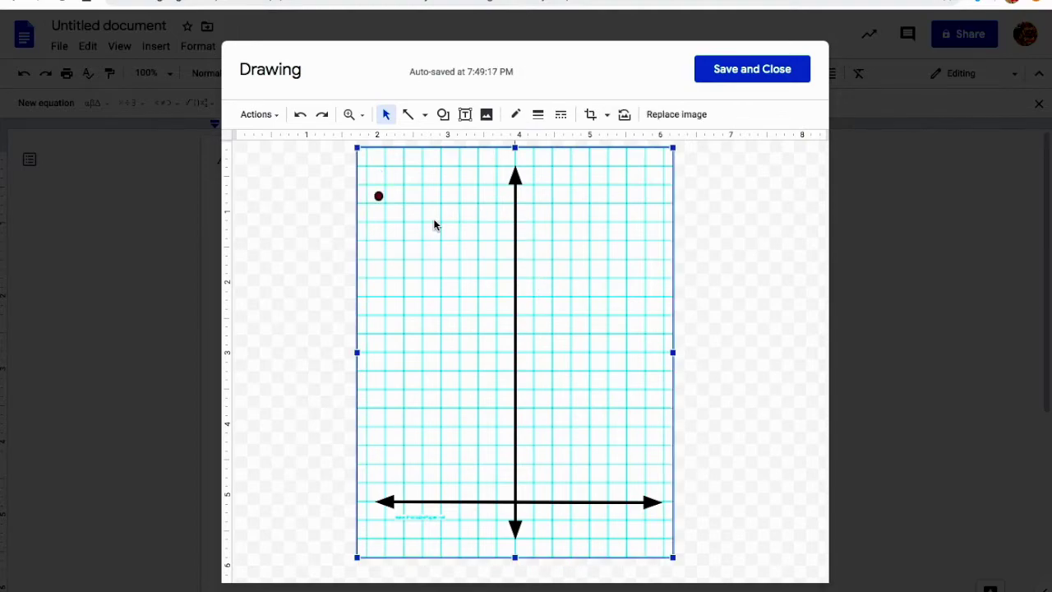
- Set the small circle's outline to dark red and its fill to bright red
{"action": "left_click", "coordinate": [379, 196]}
{"action": "left_click", "coordinate": [539, 116]}
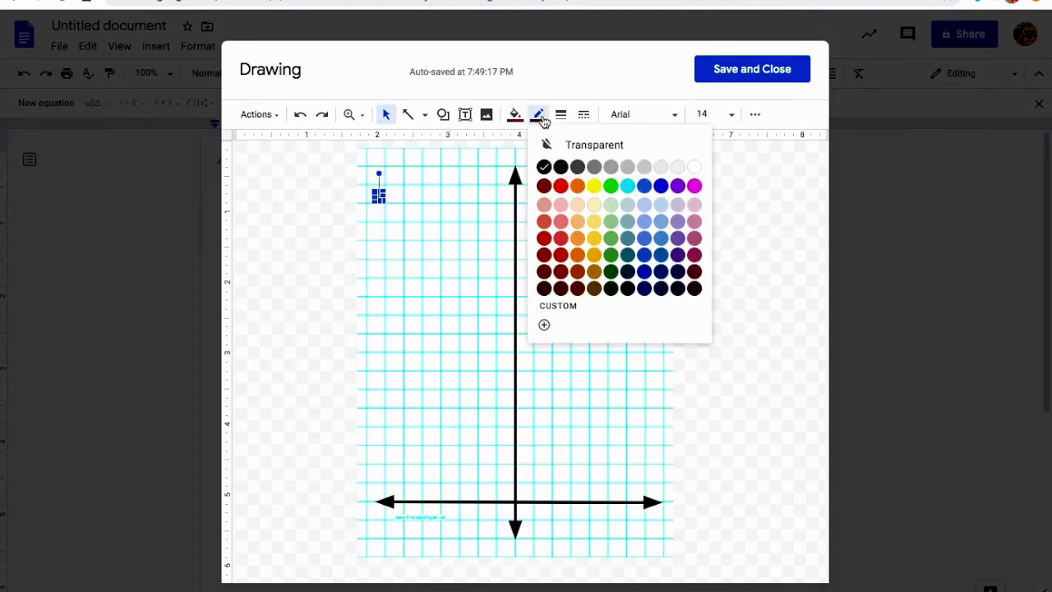
{"action": "left_click", "coordinate": [563, 274]}
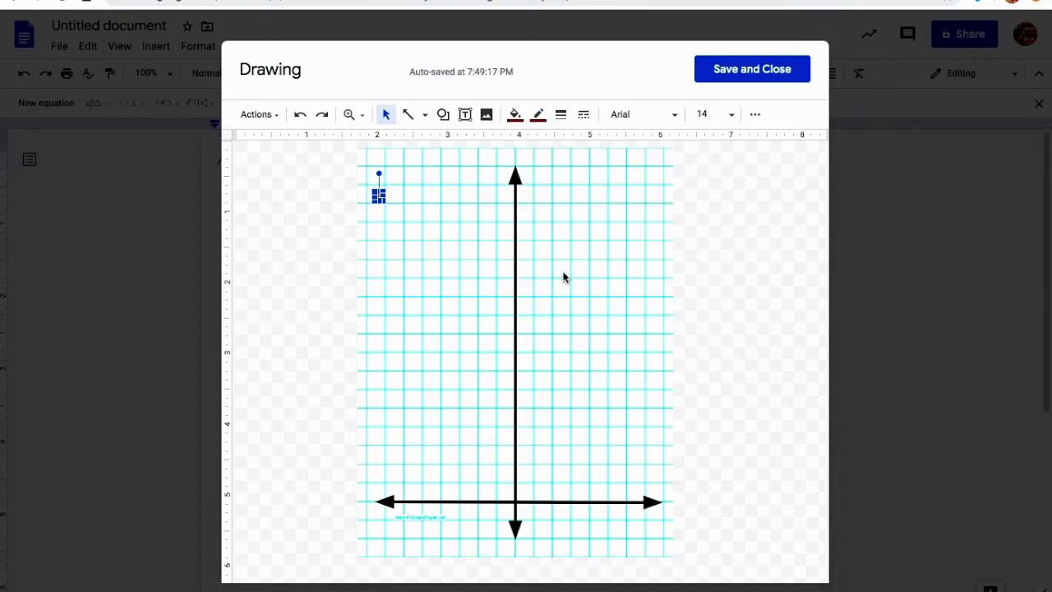
{"action": "left_click", "coordinate": [515, 115]}
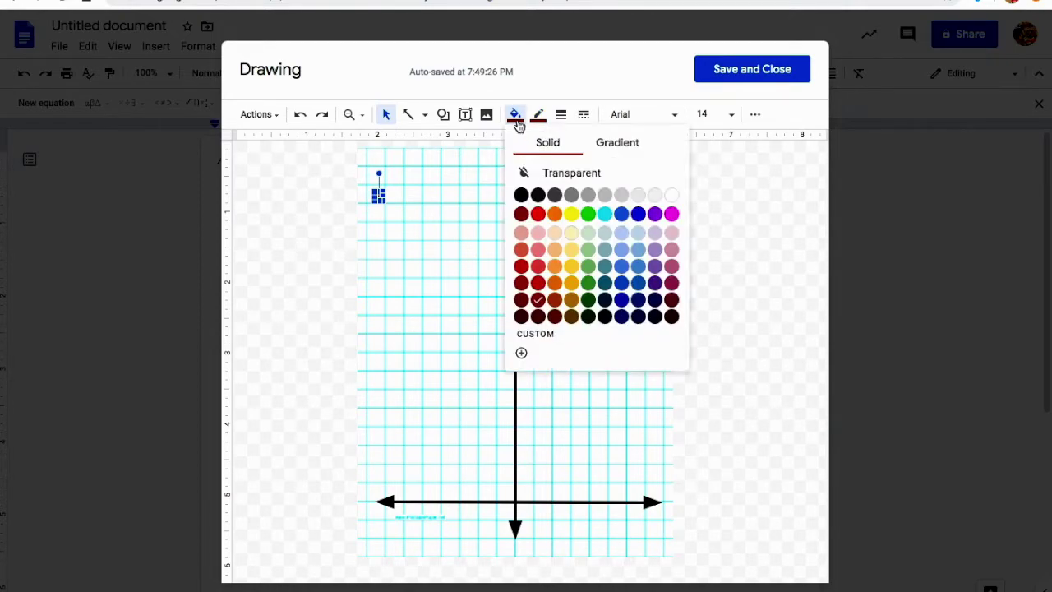
{"action": "left_click", "coordinate": [539, 216]}
{"action": "left_click", "coordinate": [433, 243]}
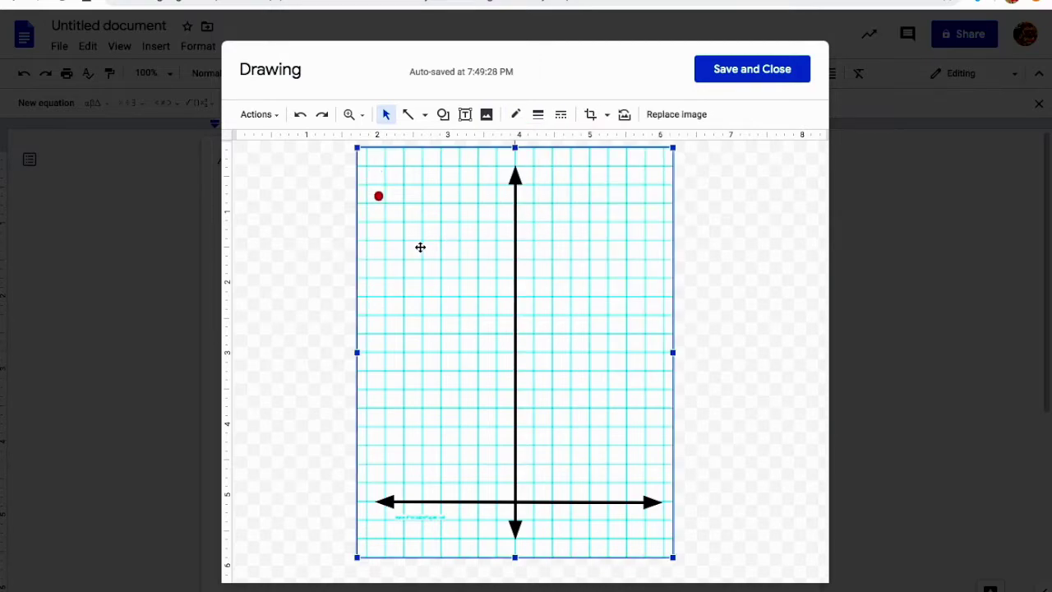
- Move the red circle onto the vertical axis, one grid square above the horizontal axis
{"action": "left_click", "coordinate": [378, 196]}
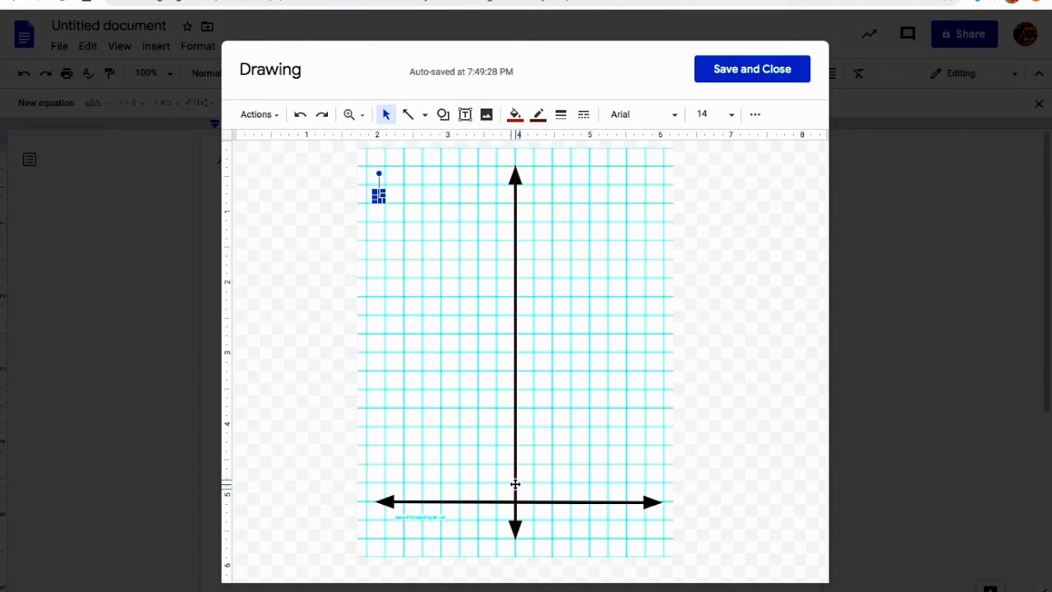
{"action": "left_click_drag", "start_coordinate": [515, 482], "coordinate": [514, 483]}
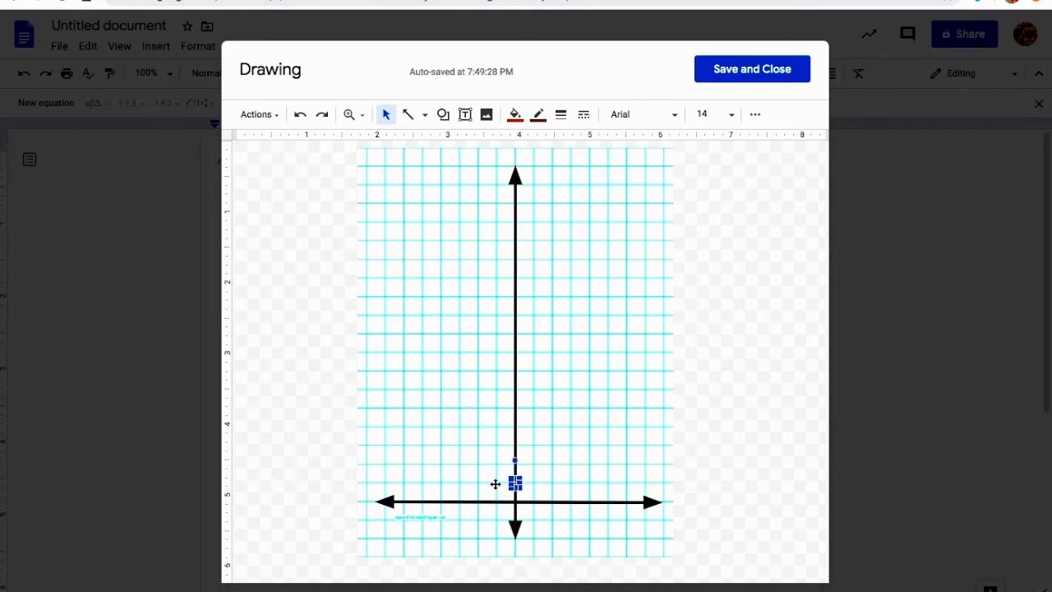
{"action": "left_click", "coordinate": [387, 424]}
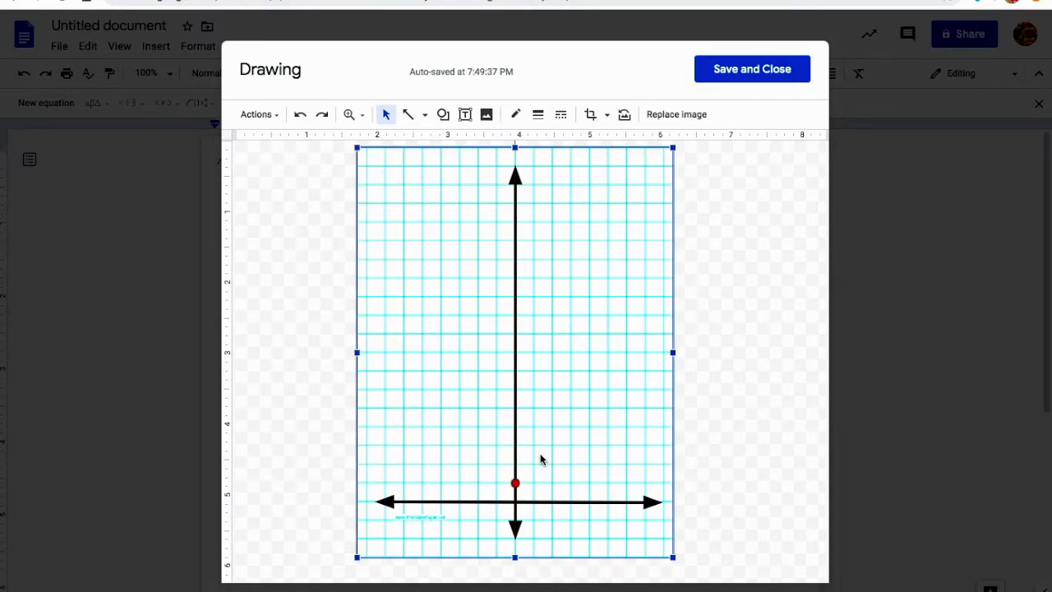
- Add a text box reading "y = 2^x" in the graph's upper-left area, beside the vertical axis
{"action": "left_click", "coordinate": [465, 116]}
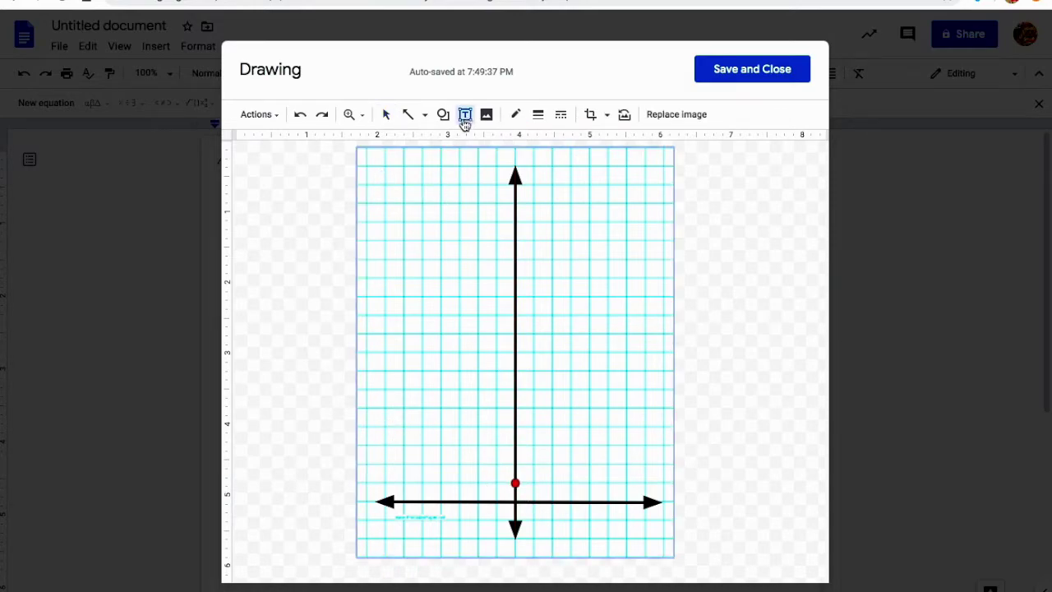
{"action": "left_click_drag", "start_coordinate": [371, 183], "coordinate": [494, 224]}
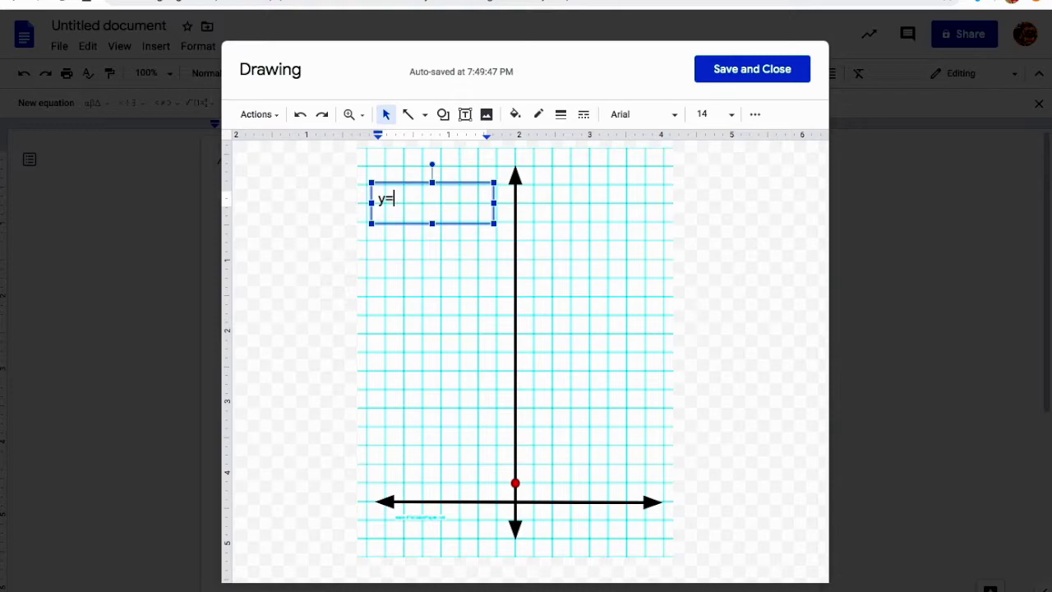
{"action": "type", "text": "y ="}
{"action": "double_click", "coordinate": [382, 197]}
{"action": "type", "text": "y"}
{"action": "left_click", "coordinate": [412, 275]}
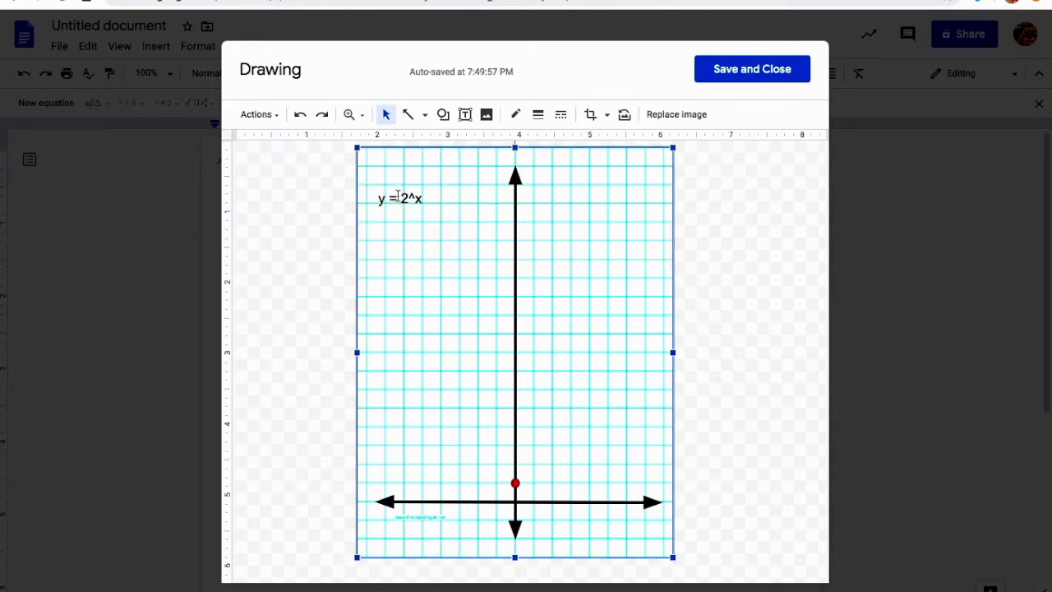
- Change the equation label to read "y = 1*( 2 )^x"
{"action": "left_click", "coordinate": [398, 197]}
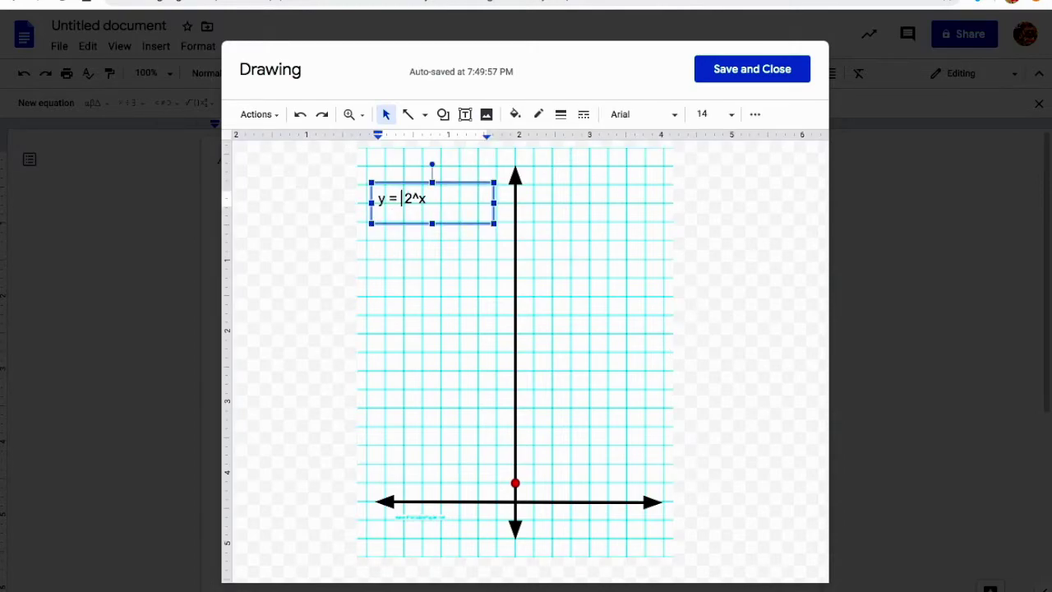
{"action": "type", "text": "1*( 2 )"}
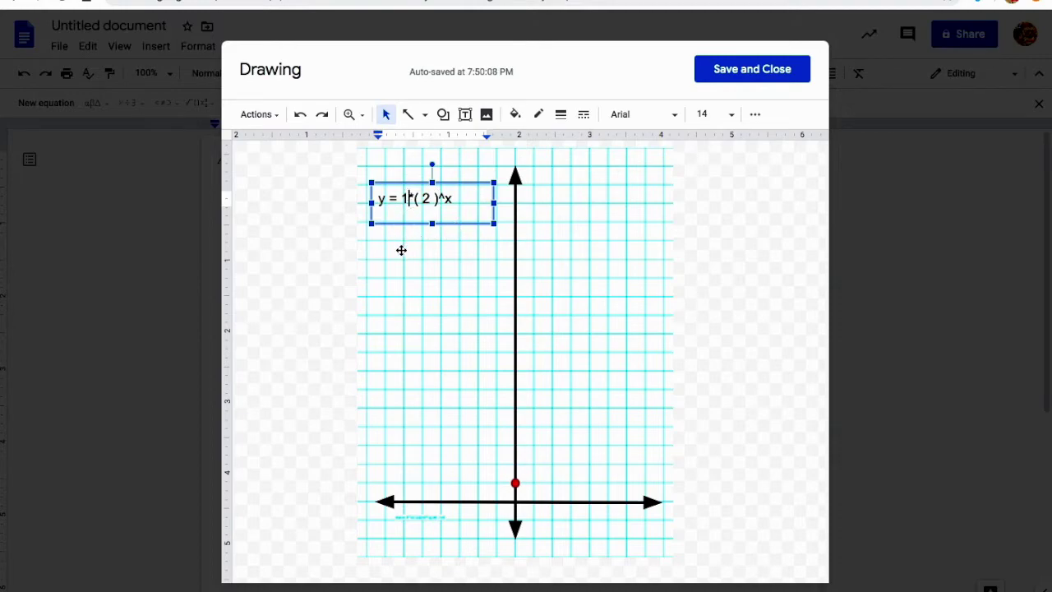
{"action": "left_click", "coordinate": [405, 322]}
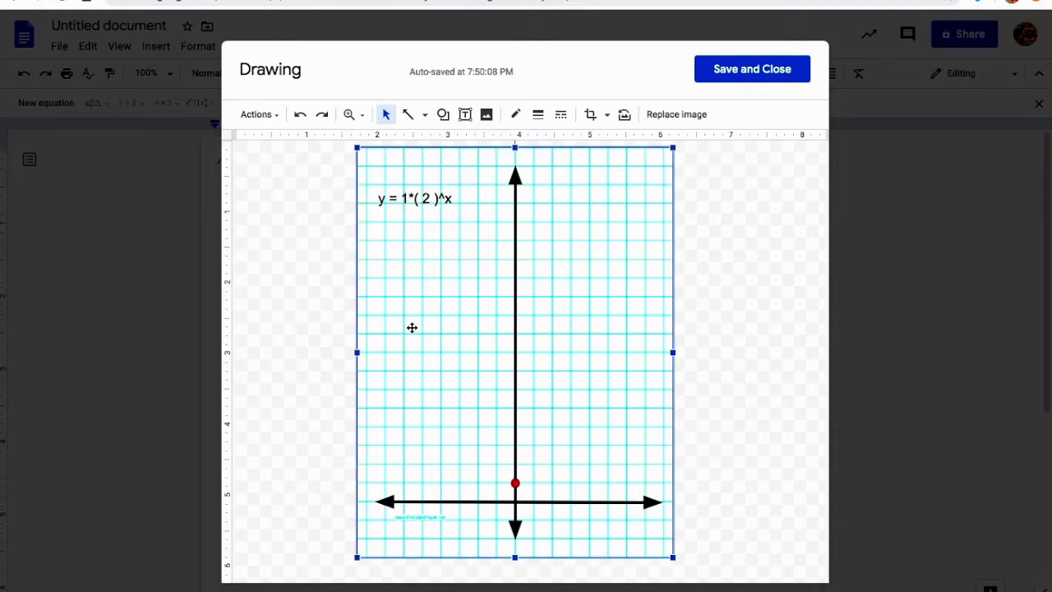
- Paste five copies of the red circle into the drawing
{"action": "left_click", "coordinate": [516, 482]}
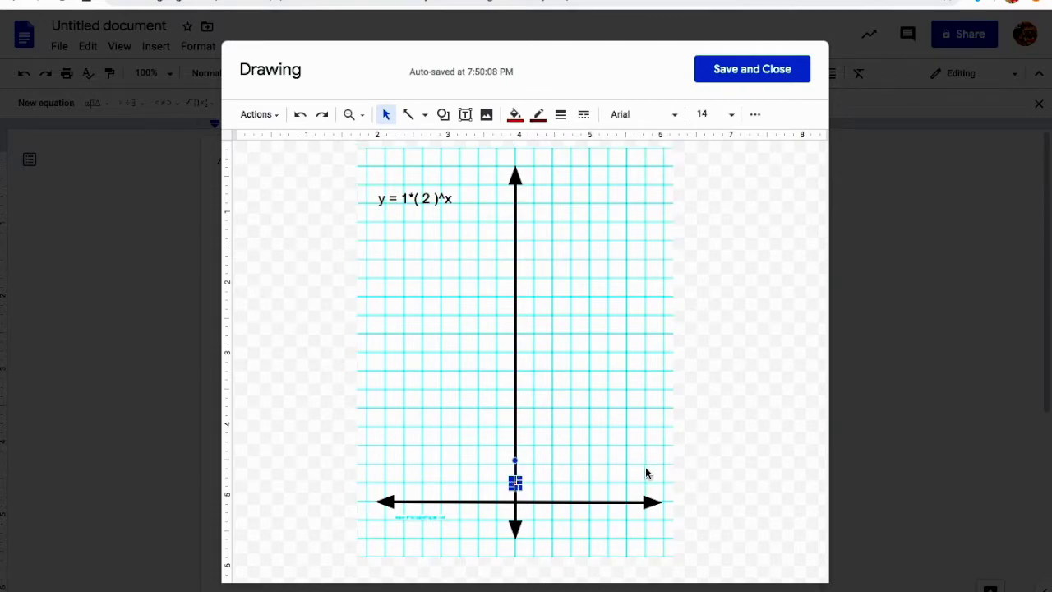
{"action": "key", "text": "super+v"}
{"action": "key", "text": "super+v"}
{"action": "key", "text": "super+v"}
{"action": "key", "text": "super+v"}
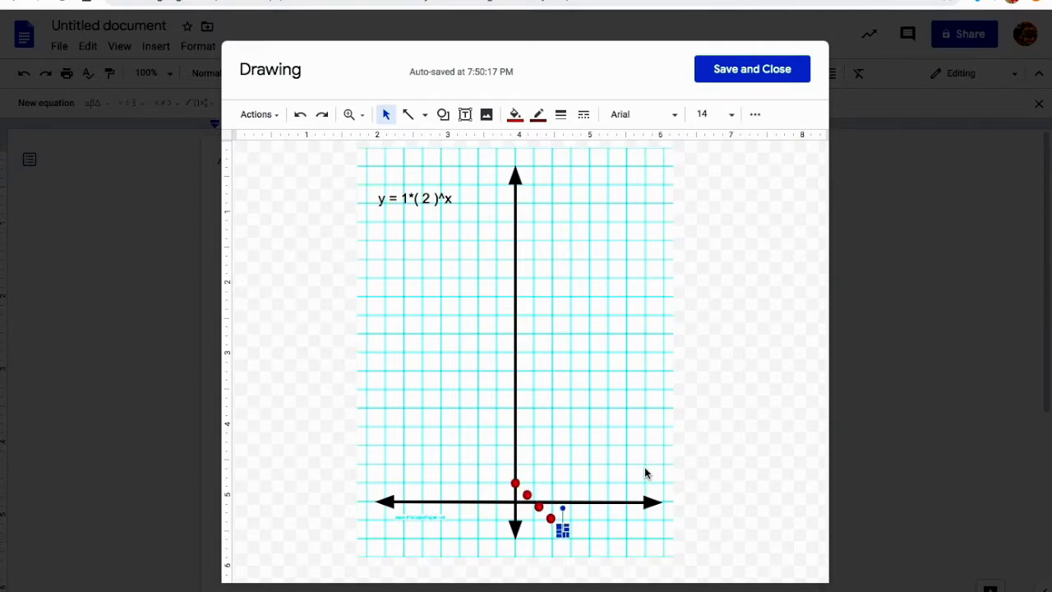
{"action": "key", "text": "super+v"}
- Move the first circle copy to one grid square right of the vertical axis and two above the horizontal axis
{"action": "mouse_move", "coordinate": [527, 495]}
{"action": "left_mouse_down"}
{"action": "mouse_move", "coordinate": [544, 492]}
{"action": "mouse_move", "coordinate": [533, 498]}
{"action": "mouse_move", "coordinate": [533, 465]}
{"action": "left_mouse_up"}
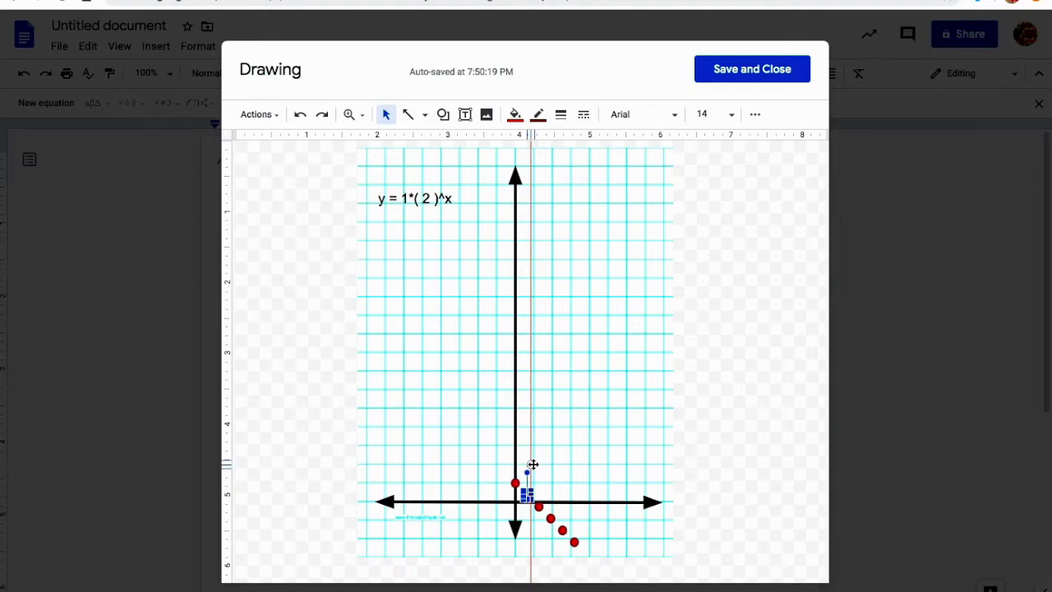
{"action": "left_click_drag", "start_coordinate": [533, 466], "coordinate": [533, 465]}
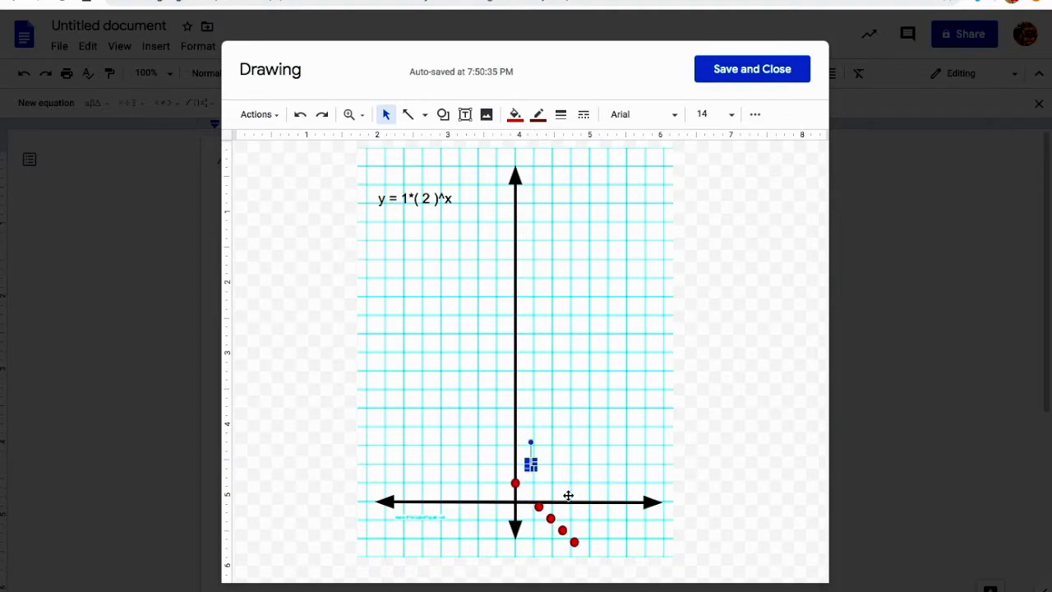
{"action": "left_click", "coordinate": [572, 493]}
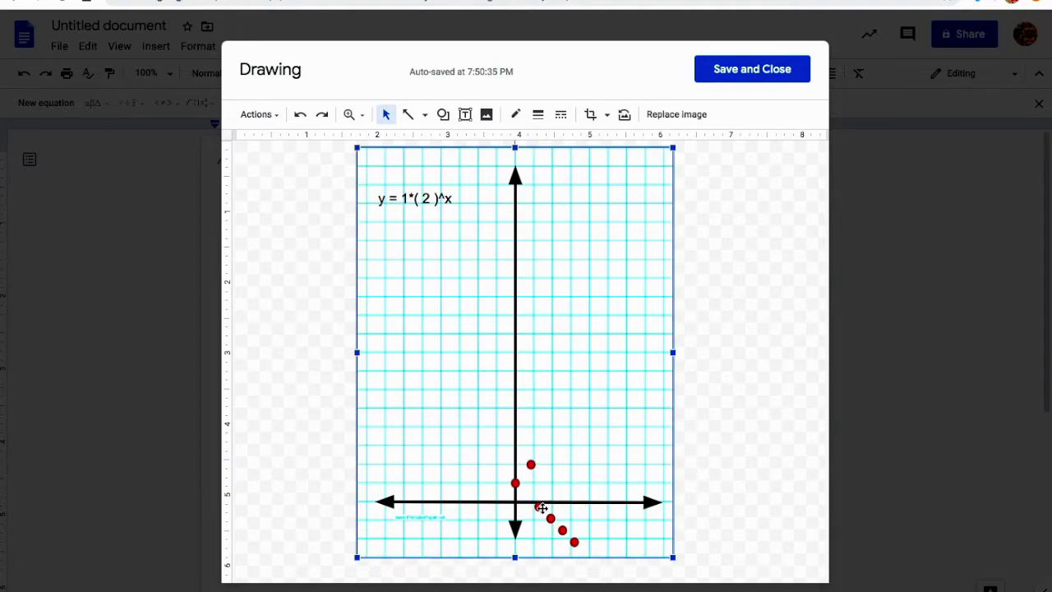
- Move the next circle copy to two grid squares right of the vertical axis and four above the horizontal axis
{"action": "left_click", "coordinate": [541, 506]}
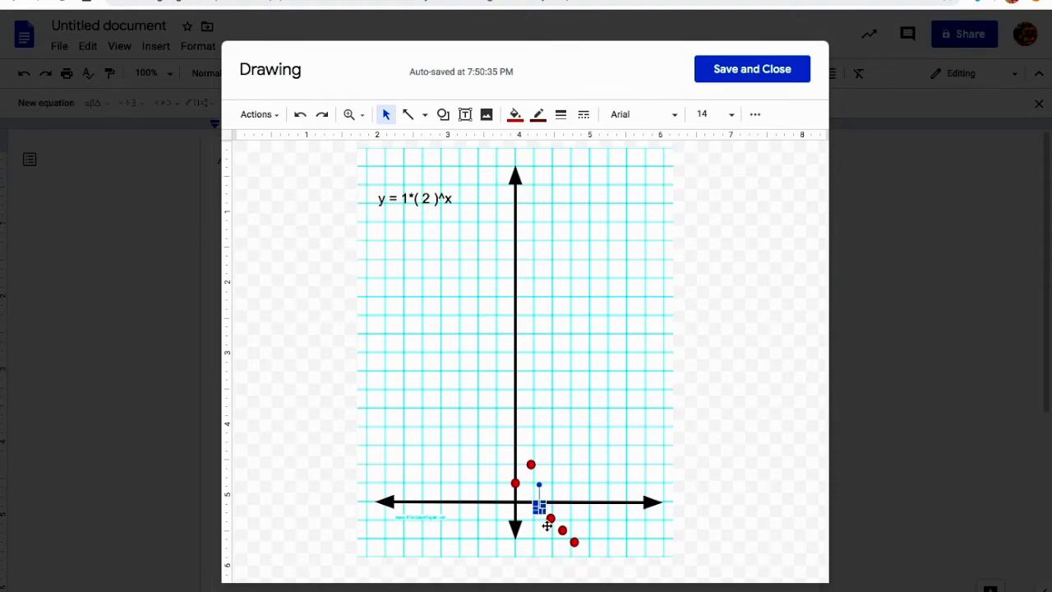
{"action": "left_click", "coordinate": [538, 515]}
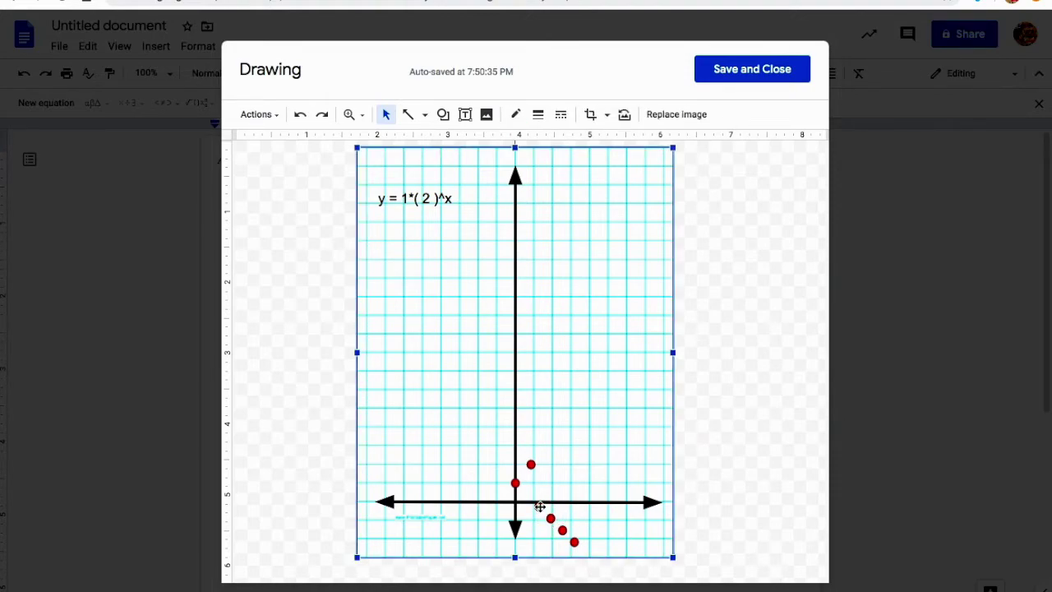
{"action": "left_click", "coordinate": [539, 507]}
{"action": "left_click_drag", "start_coordinate": [552, 498], "coordinate": [551, 425]}
- Place another circle copy three grid squares right of the vertical axis and eight above the horizontal axis
{"action": "left_click", "coordinate": [552, 518]}
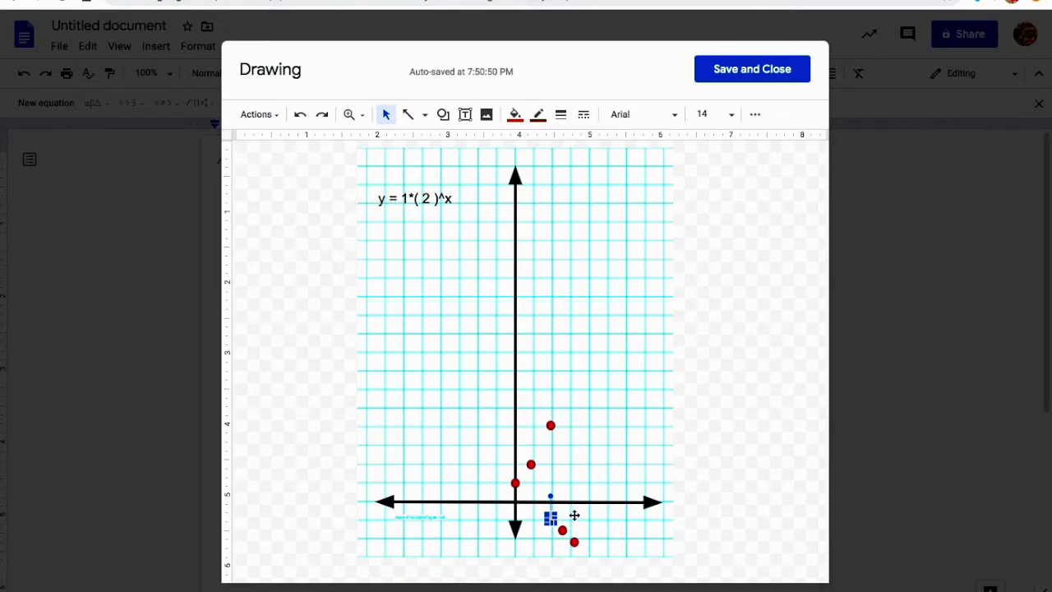
{"action": "left_click", "coordinate": [555, 518]}
{"action": "mouse_move", "coordinate": [552, 518]}
{"action": "left_mouse_down"}
{"action": "mouse_move", "coordinate": [582, 453]}
{"action": "mouse_move", "coordinate": [548, 447]}
{"action": "mouse_move", "coordinate": [551, 500]}
{"action": "left_mouse_up"}
{"action": "left_click_drag", "start_coordinate": [421, 198], "coordinate": [572, 357]}
- Place the next circle copy four grid squares right of the vertical axis and sixteen above the horizontal axis
{"action": "left_click", "coordinate": [561, 531]}
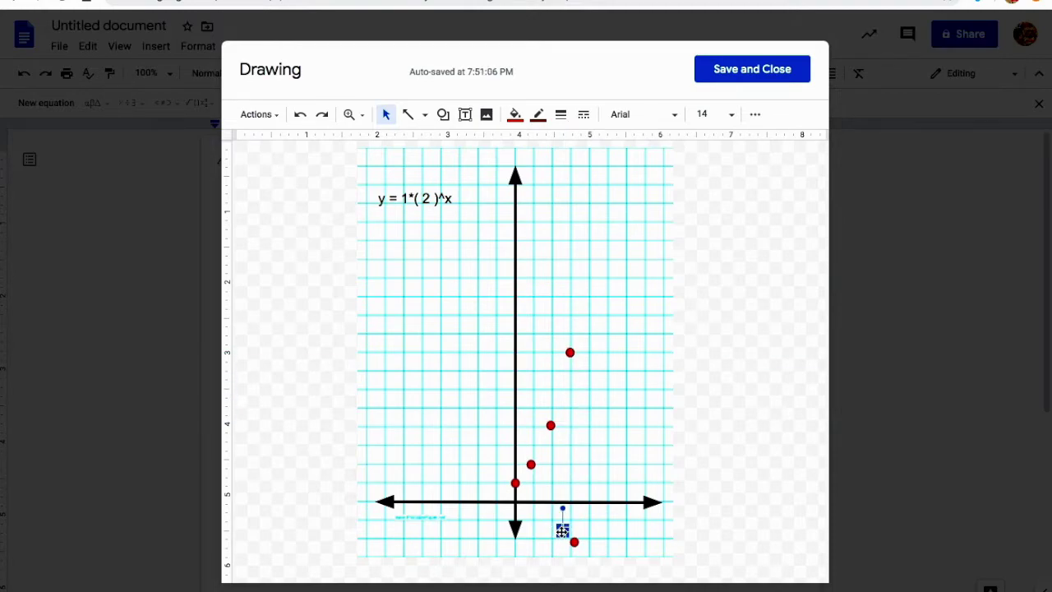
{"action": "left_click", "coordinate": [510, 523]}
{"action": "left_click", "coordinate": [563, 530]}
{"action": "mouse_move", "coordinate": [599, 358]}
{"action": "left_mouse_down"}
{"action": "mouse_move", "coordinate": [587, 353]}
{"action": "mouse_move", "coordinate": [590, 204]}
{"action": "left_mouse_up"}
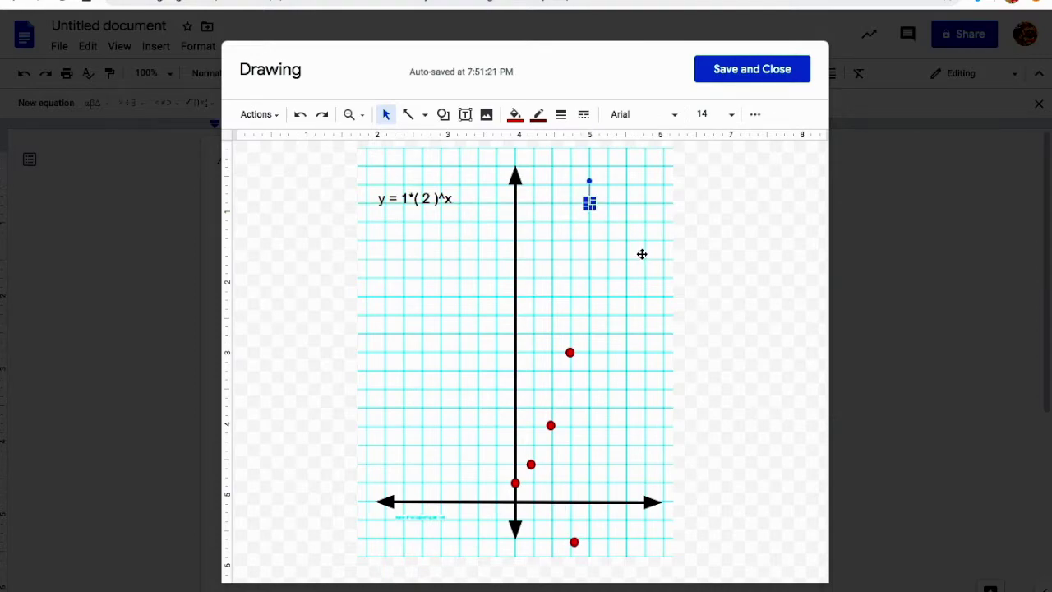
{"action": "left_click", "coordinate": [642, 254]}
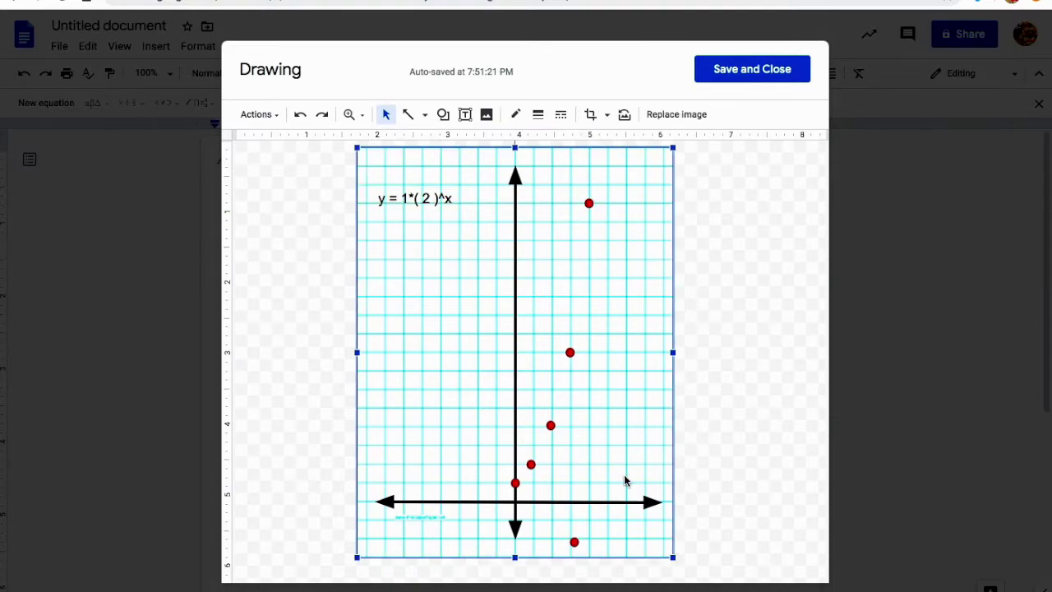
- Place the last circle copy one grid square left of the vertical axis and half a square above the horizontal axis
{"action": "left_click", "coordinate": [576, 543]}
{"action": "mouse_move", "coordinate": [478, 498]}
{"action": "left_mouse_down"}
{"action": "mouse_move", "coordinate": [534, 441]}
{"action": "mouse_move", "coordinate": [566, 369]}
{"action": "mouse_move", "coordinate": [597, 204]}
{"action": "mouse_move", "coordinate": [441, 202]}
{"action": "mouse_move", "coordinate": [456, 376]}
{"action": "mouse_move", "coordinate": [502, 466]}
{"action": "mouse_move", "coordinate": [496, 493]}
{"action": "left_mouse_up"}
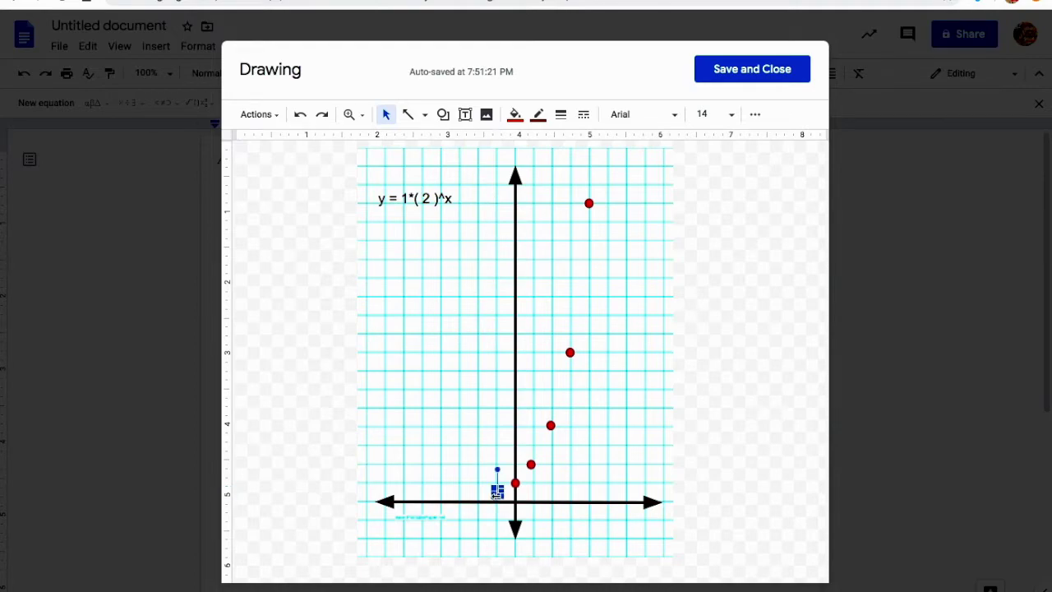
{"action": "left_click", "coordinate": [611, 445]}
{"action": "left_click", "coordinate": [732, 407]}
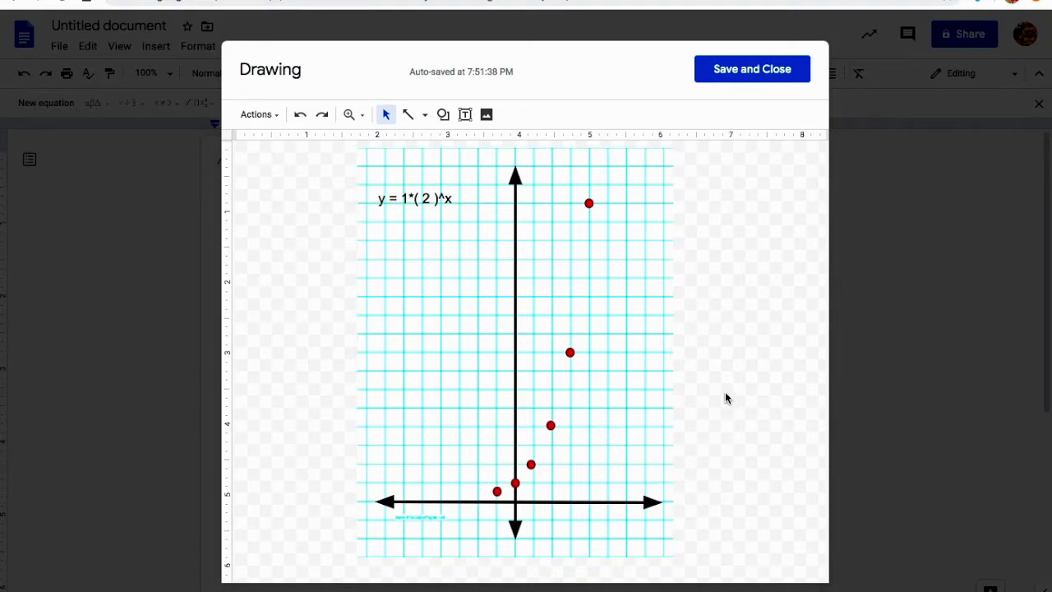
- Draw a curve from above the highest red point down through all six points, ending just above the horizontal axis at the left
{"action": "left_click", "coordinate": [425, 116]}
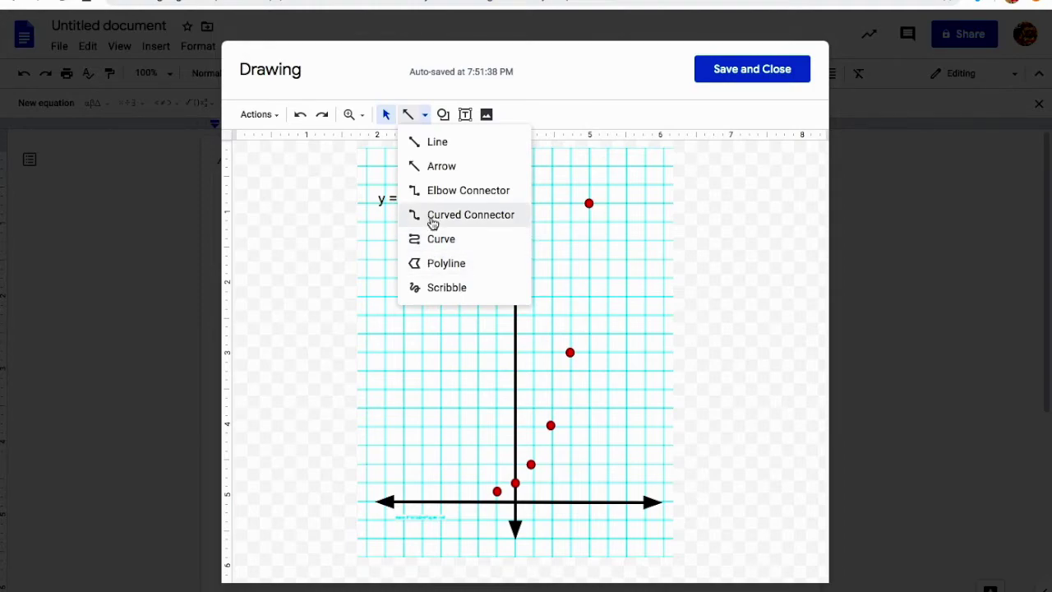
{"action": "left_click", "coordinate": [420, 241]}
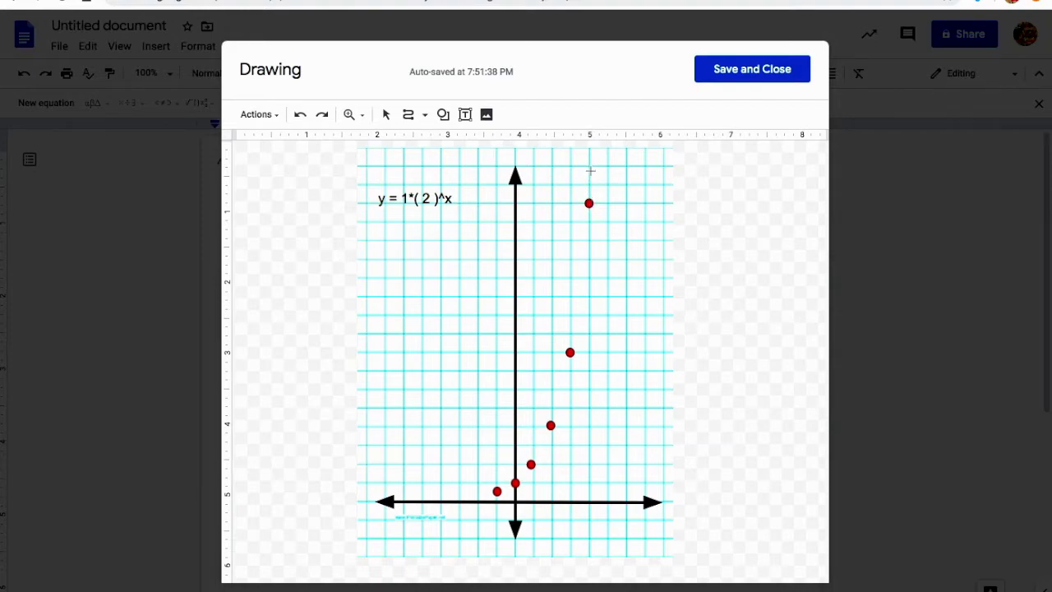
{"action": "left_click_drag", "start_coordinate": [590, 173], "coordinate": [589, 203]}
{"action": "left_click", "coordinate": [589, 204]}
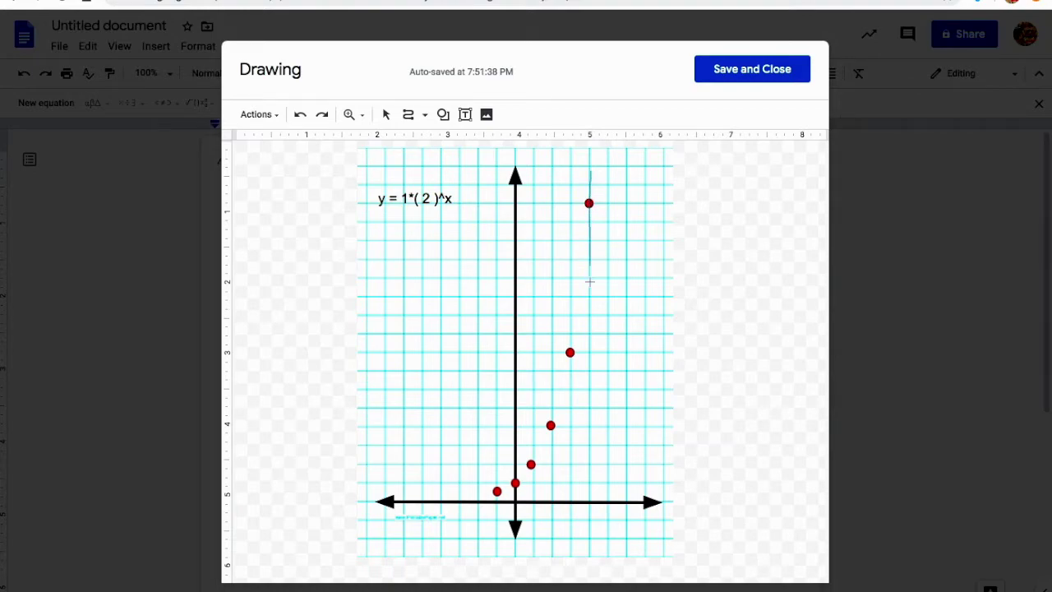
{"action": "left_click", "coordinate": [570, 352]}
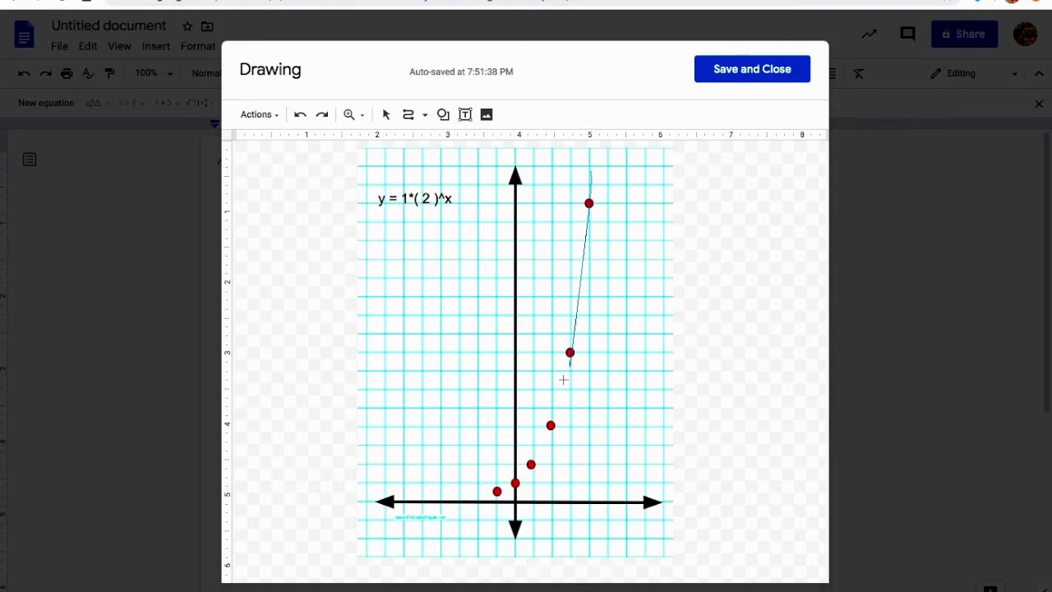
{"action": "left_click", "coordinate": [551, 425]}
{"action": "left_click", "coordinate": [531, 465]}
{"action": "left_click", "coordinate": [516, 484]}
{"action": "left_click", "coordinate": [498, 491]}
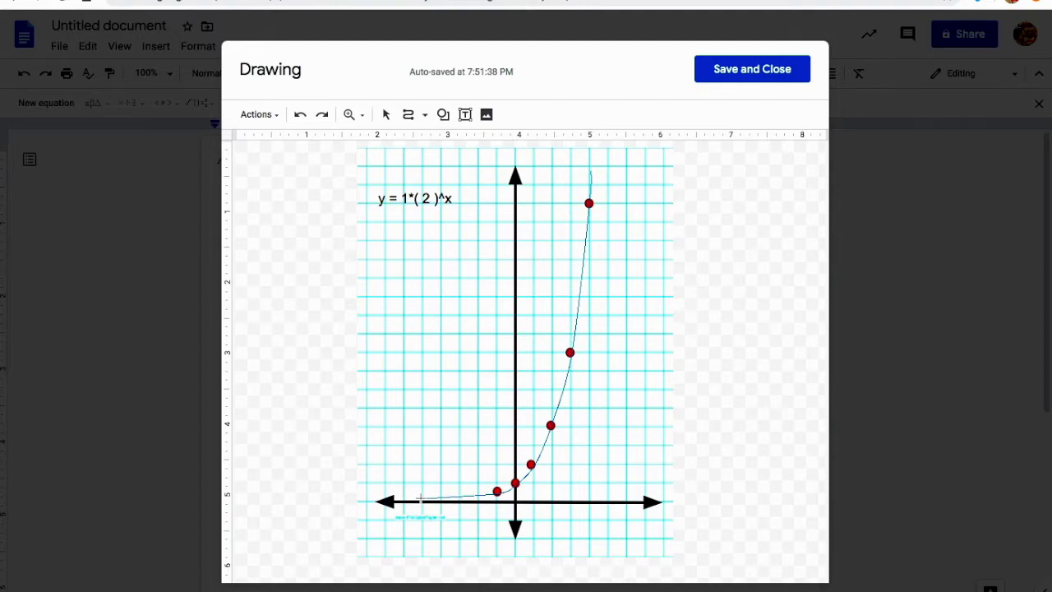
{"action": "double_click", "coordinate": [420, 499]}
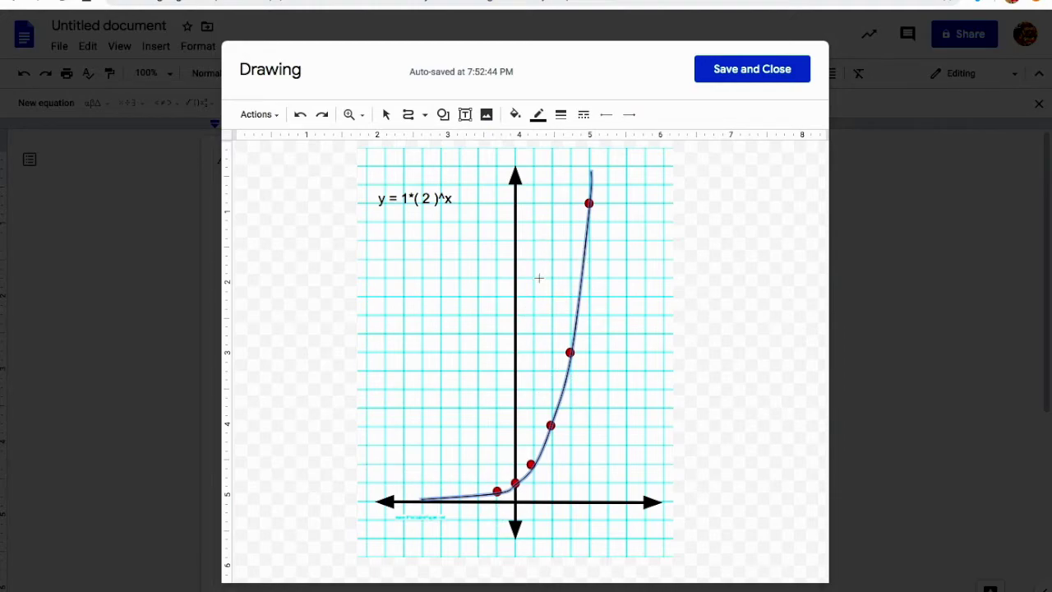
- Set the curve's line color to bright red and its weight to 2px
{"action": "left_click", "coordinate": [543, 116]}
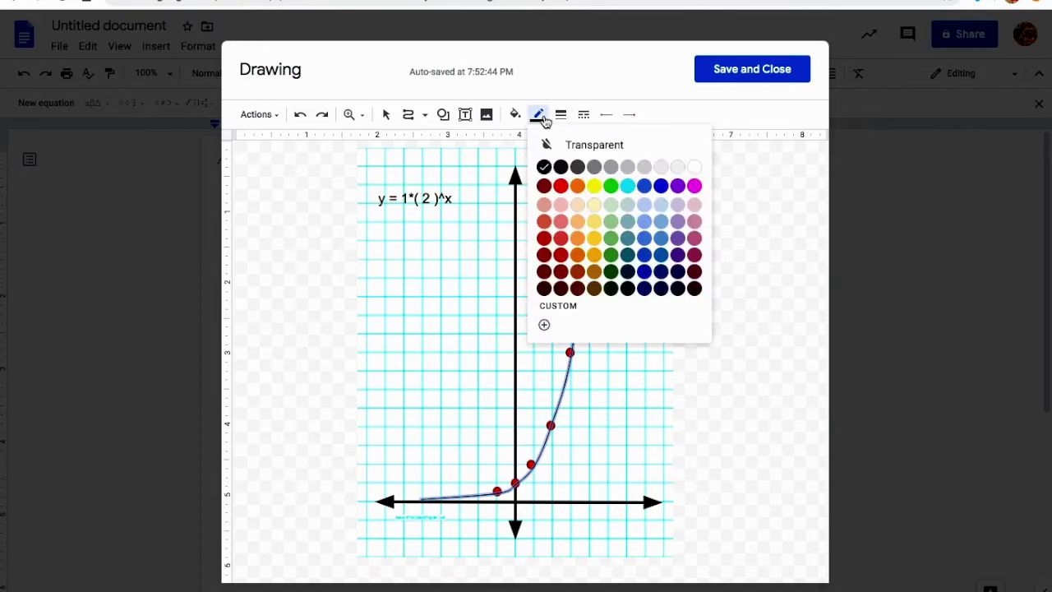
{"action": "left_click", "coordinate": [561, 187]}
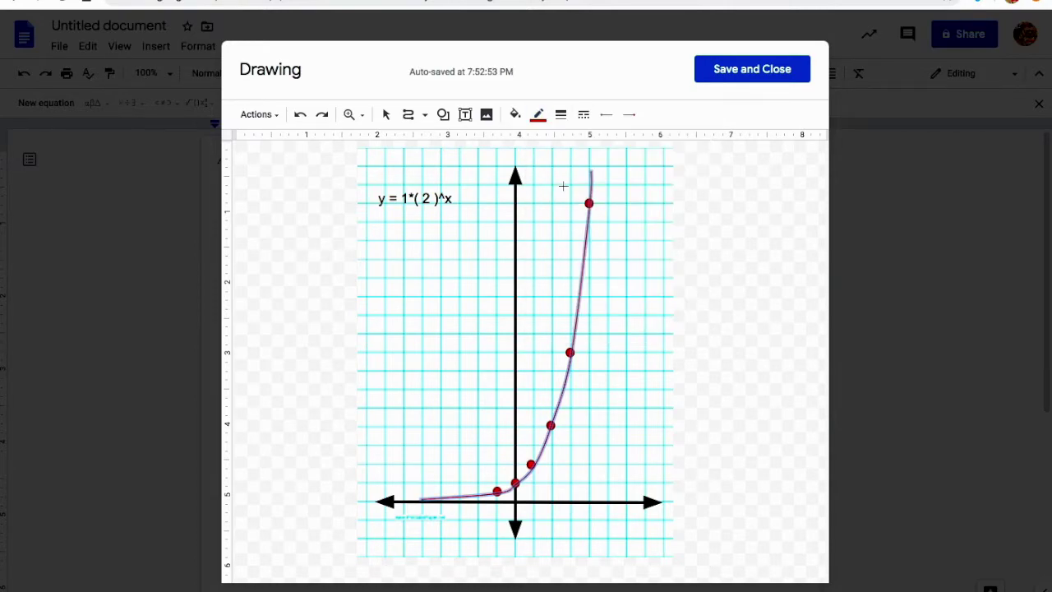
{"action": "left_click", "coordinate": [561, 116]}
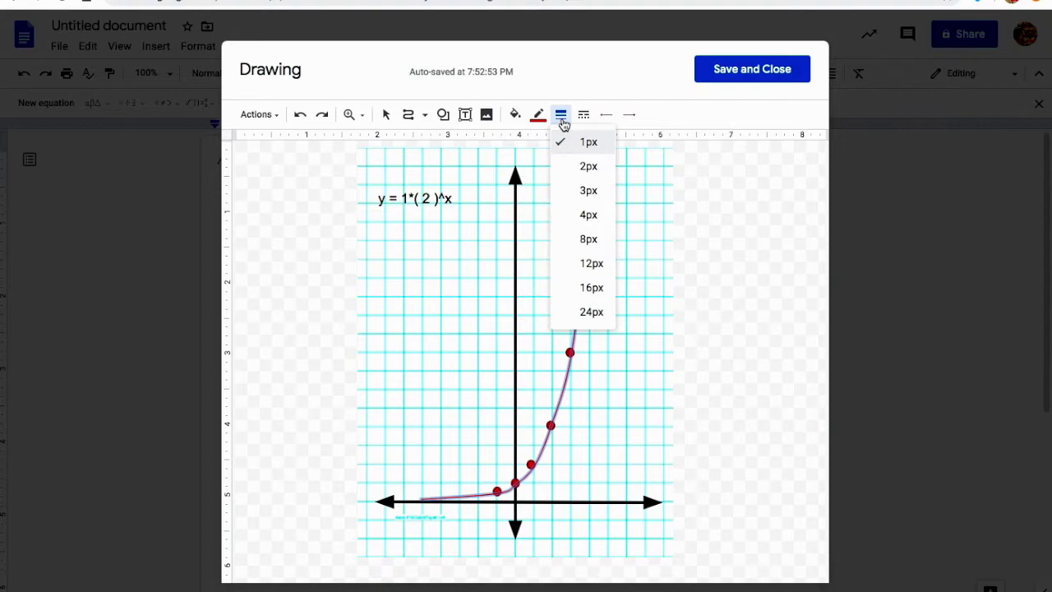
{"action": "left_click", "coordinate": [590, 173]}
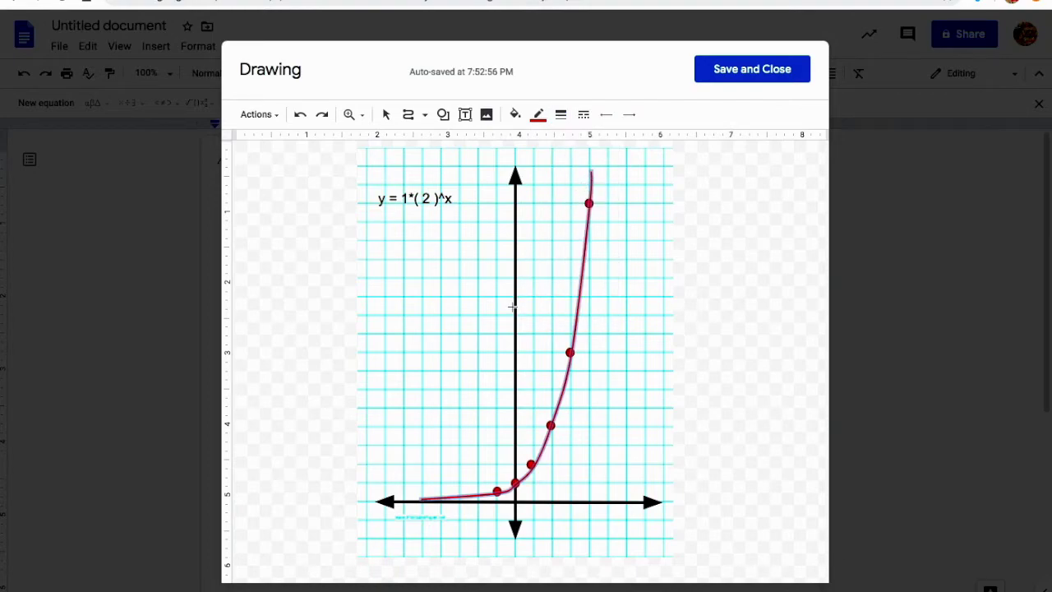
- Add solid arrowheads in the first arrow style to both ends of the red curve, then deselect it
{"action": "left_click", "coordinate": [608, 118]}
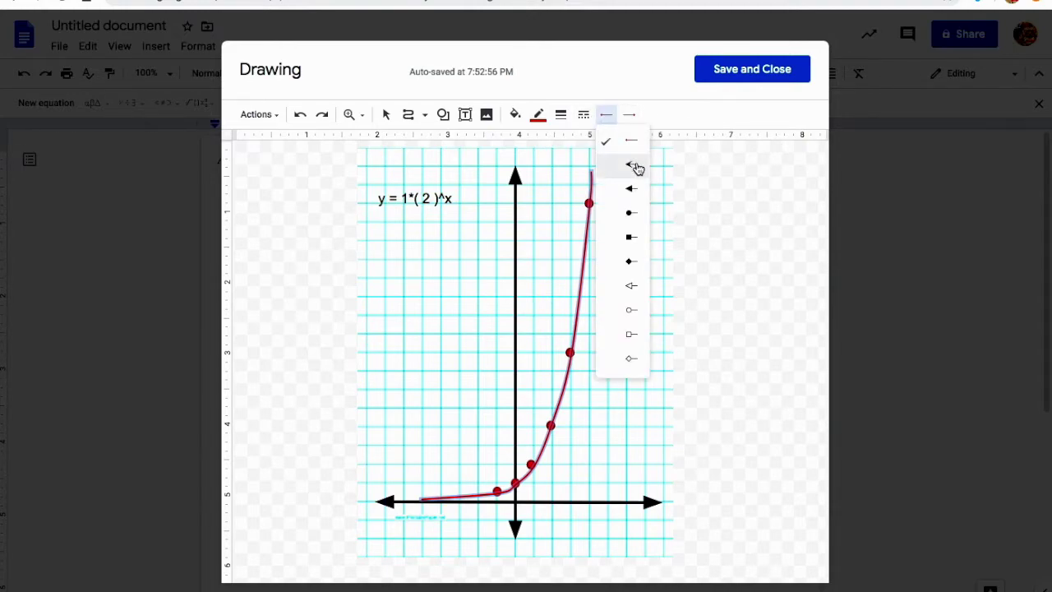
{"action": "left_click", "coordinate": [637, 168]}
{"action": "left_click", "coordinate": [633, 117]}
{"action": "left_click", "coordinate": [657, 163]}
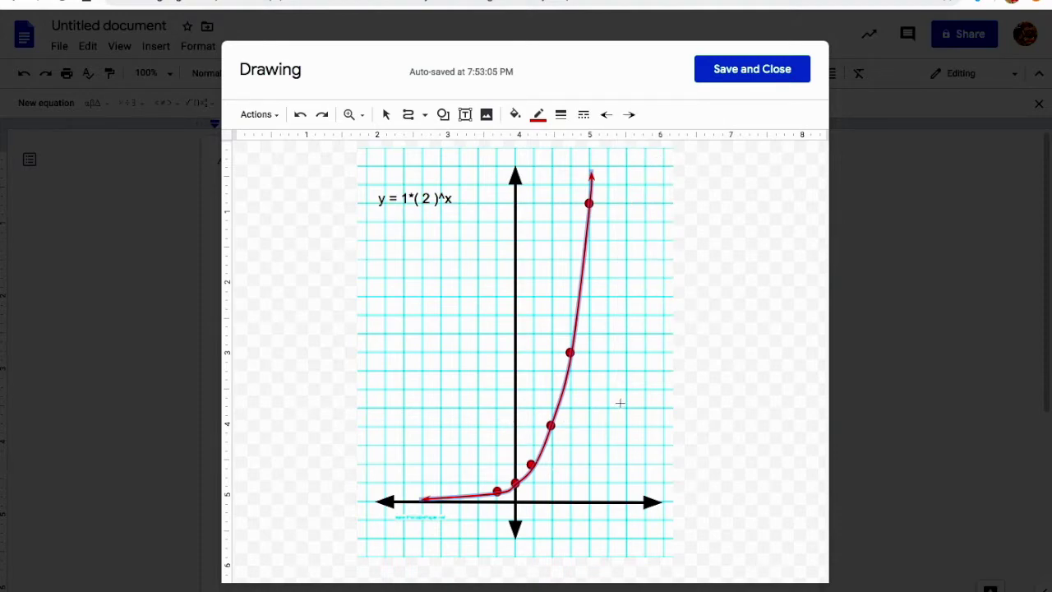
{"action": "left_click", "coordinate": [385, 116]}
{"action": "left_click", "coordinate": [646, 317]}
{"action": "left_click", "coordinate": [751, 316]}
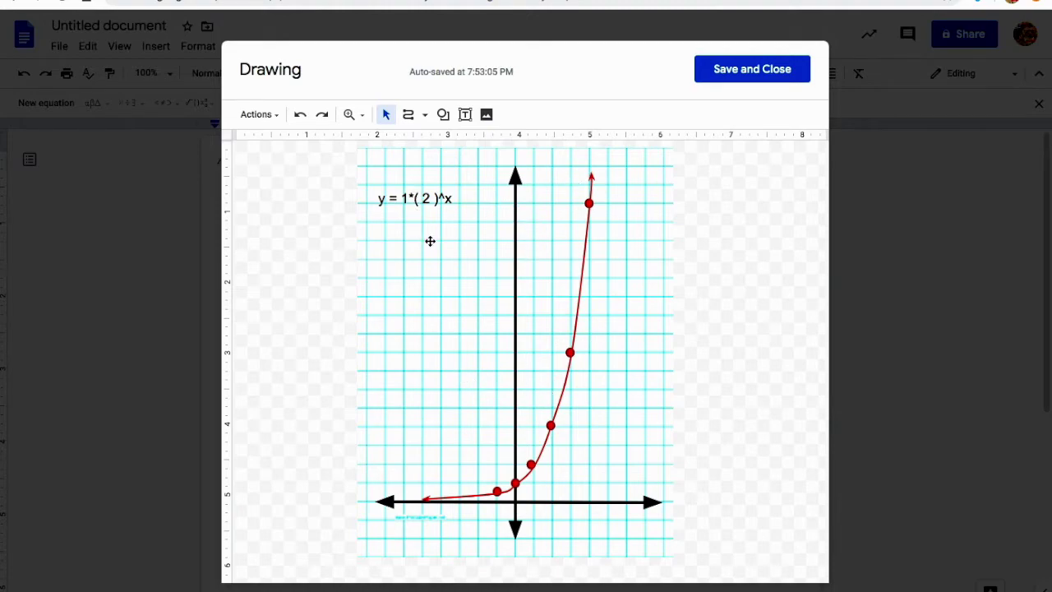
- Save the drawing into the document and shrink it proportionally to about 2.5 inches wide
{"action": "left_click", "coordinate": [739, 71]}
{"action": "left_click", "coordinate": [405, 384]}
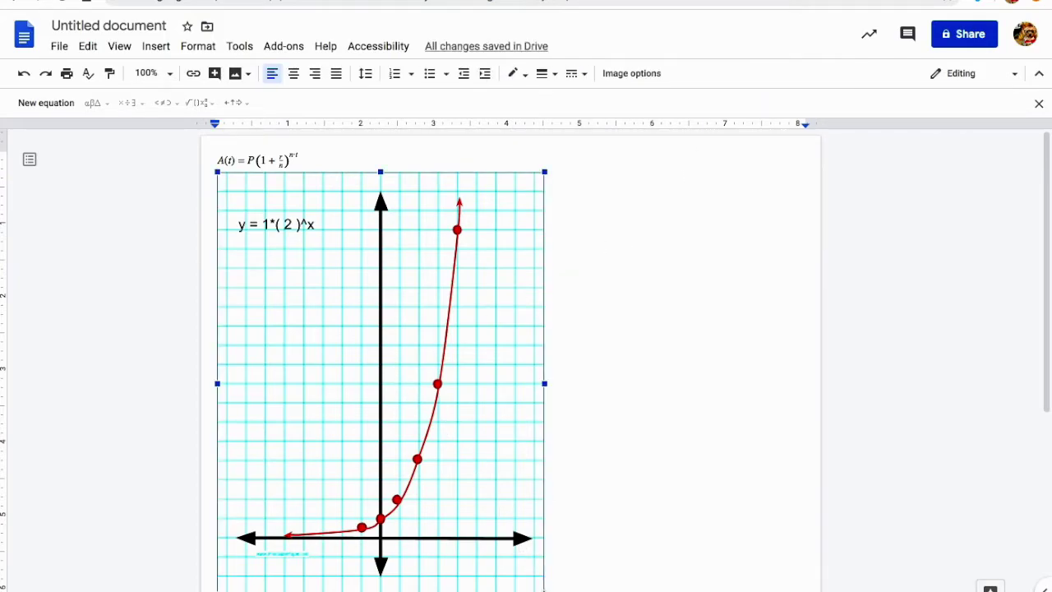
{"action": "left_click_drag", "start_coordinate": [544, 591], "coordinate": [404, 397]}
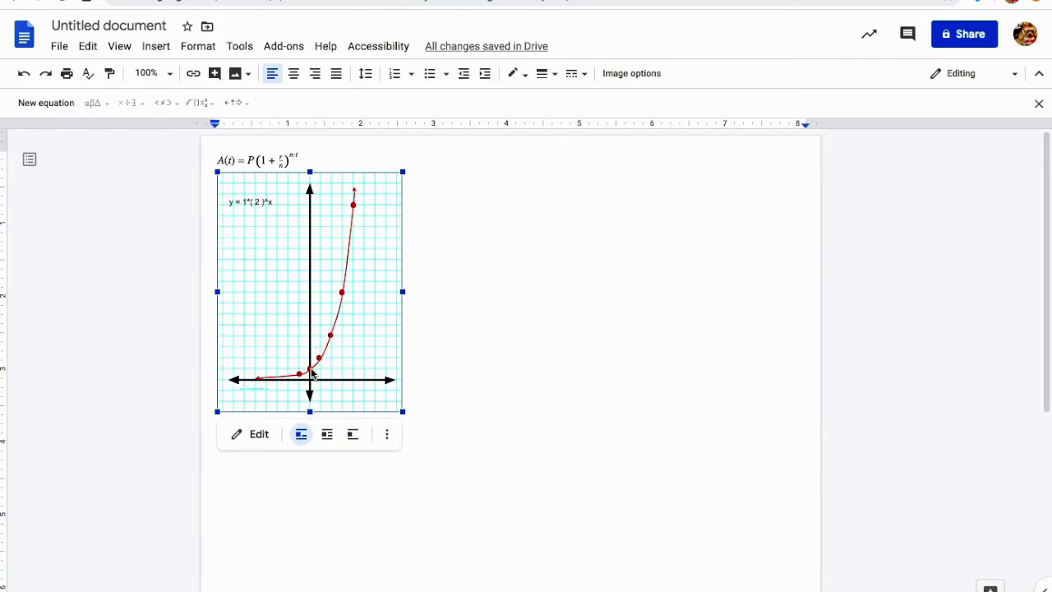
{"action": "left_click", "coordinate": [328, 153]}
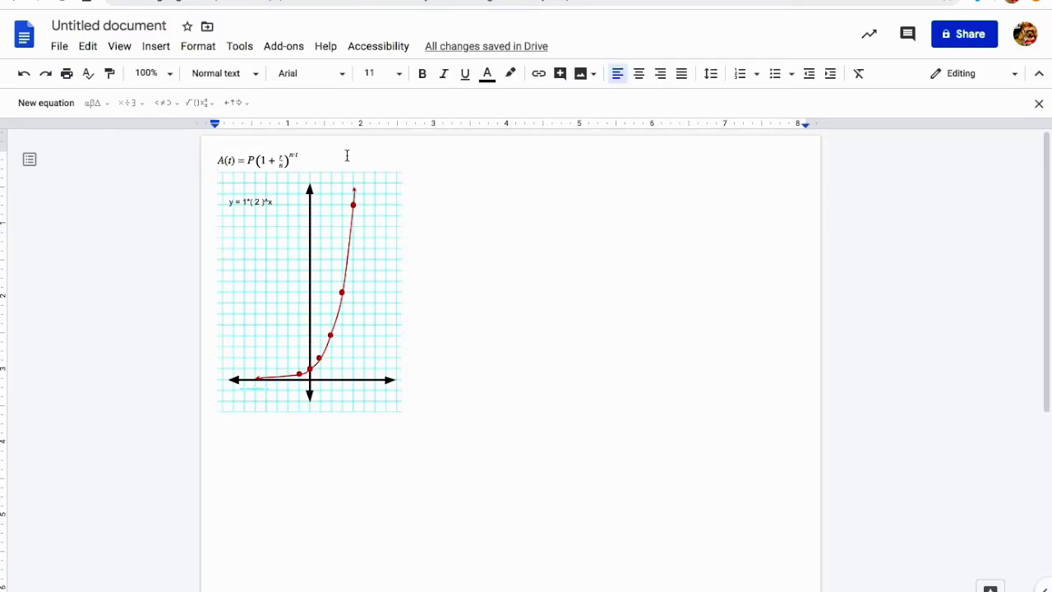
- Add a blank line under the equation and the filler lines "Xcvncb cmbmzbv" and ",fbgf,mxncb" before the graph
{"action": "key", "text": "Return"}
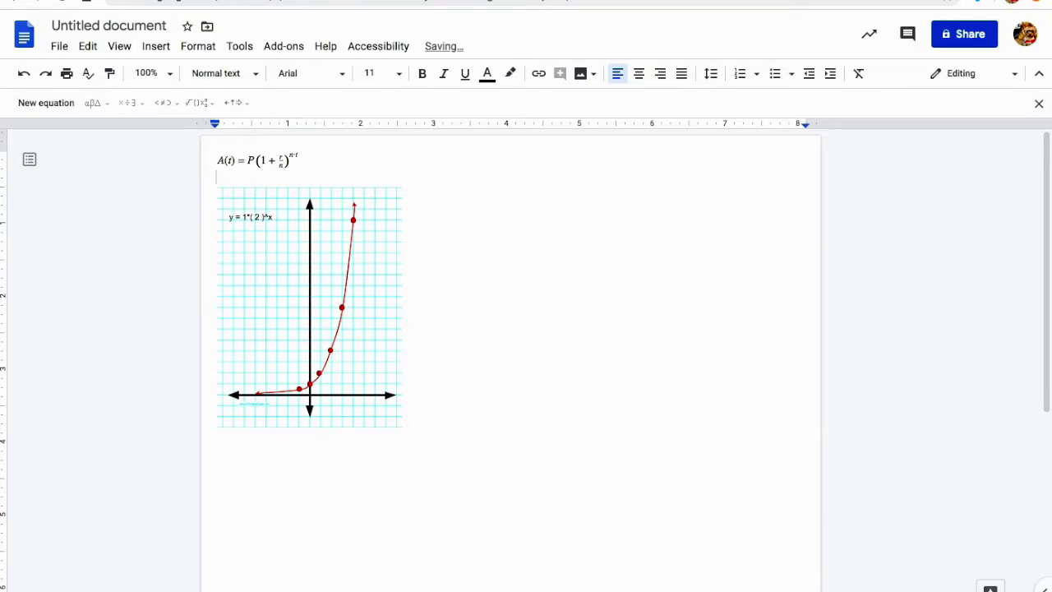
{"action": "key", "text": "Down"}
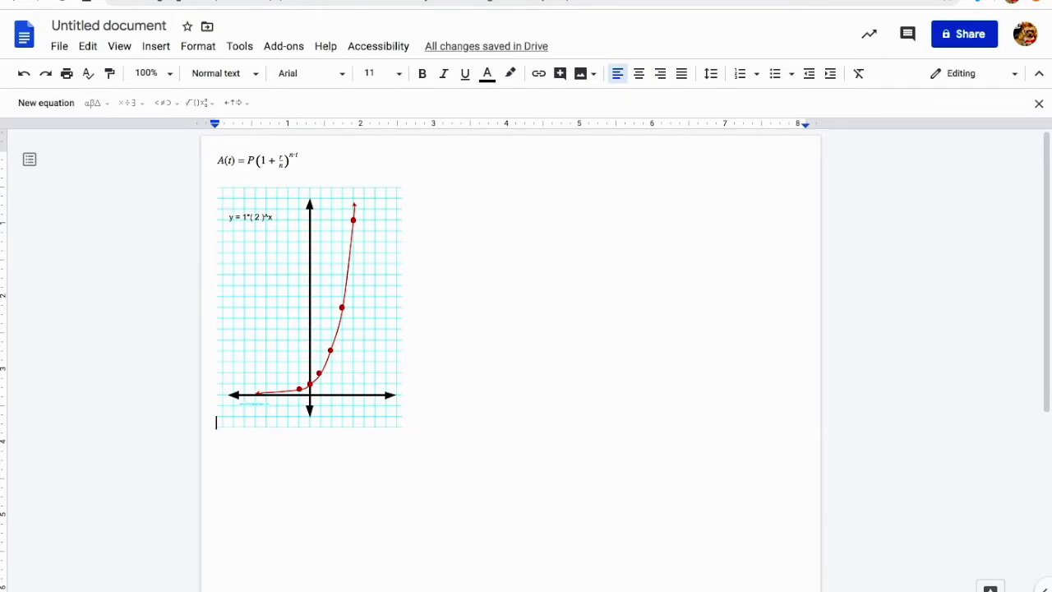
{"action": "type", "text": "xcvncb cmbmzbv"}
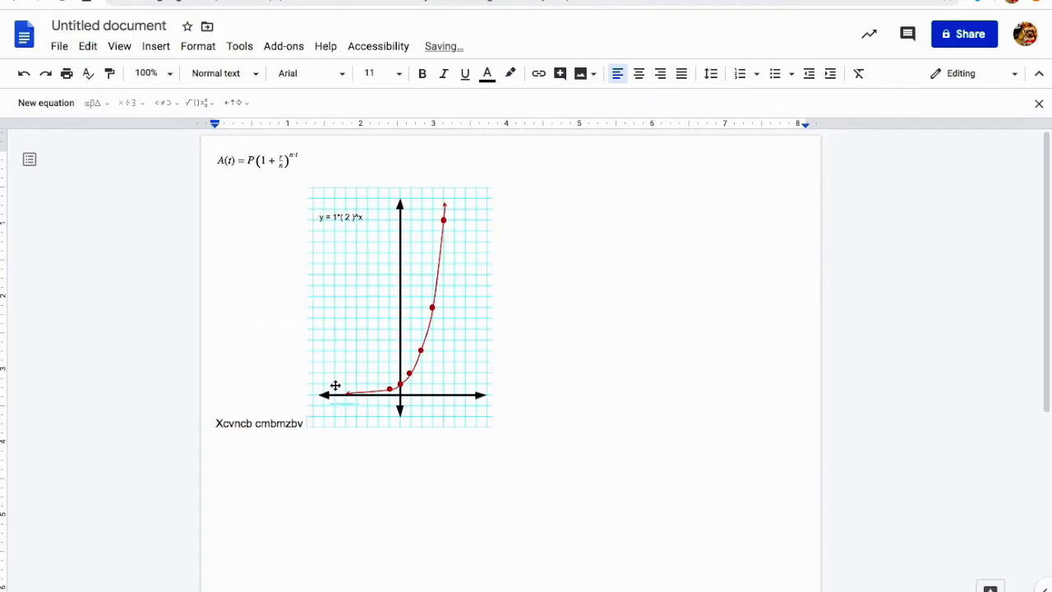
{"action": "key", "text": "Return"}
{"action": "type", "text": ",fbgf,mxncb"}
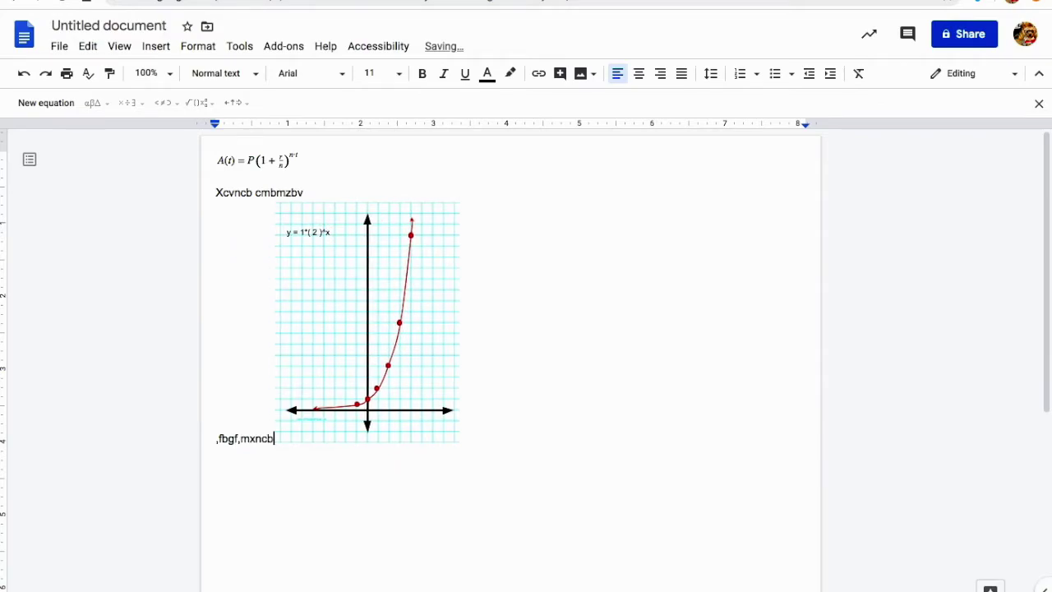
{"action": "key", "text": "Return"}
- Move the graph directly below the equation, above the two lines of filler text, and deselect it
{"action": "left_click", "coordinate": [355, 323]}
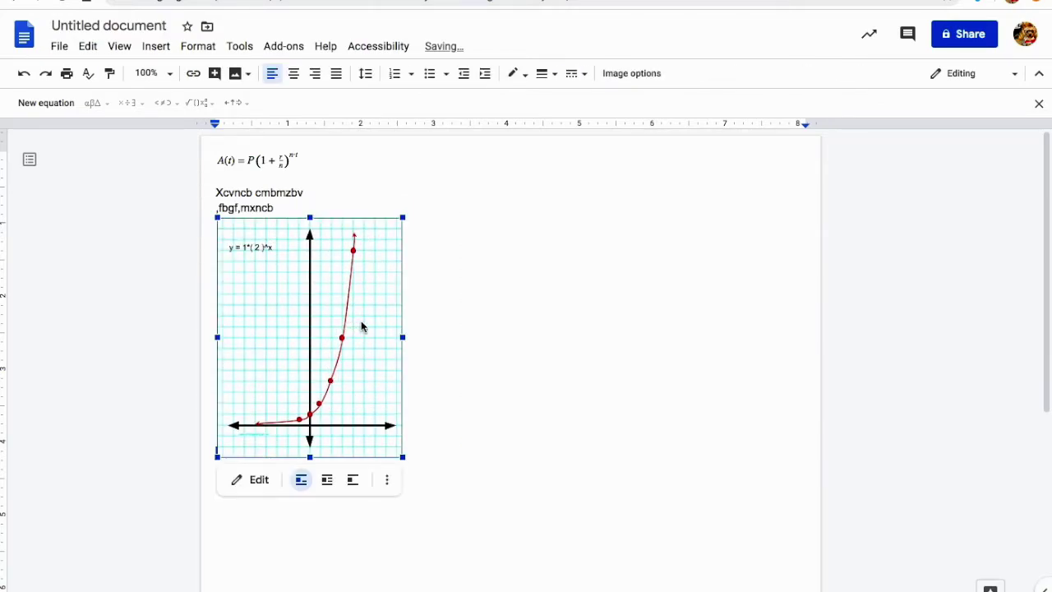
{"action": "left_click_drag", "start_coordinate": [383, 235], "coordinate": [388, 180]}
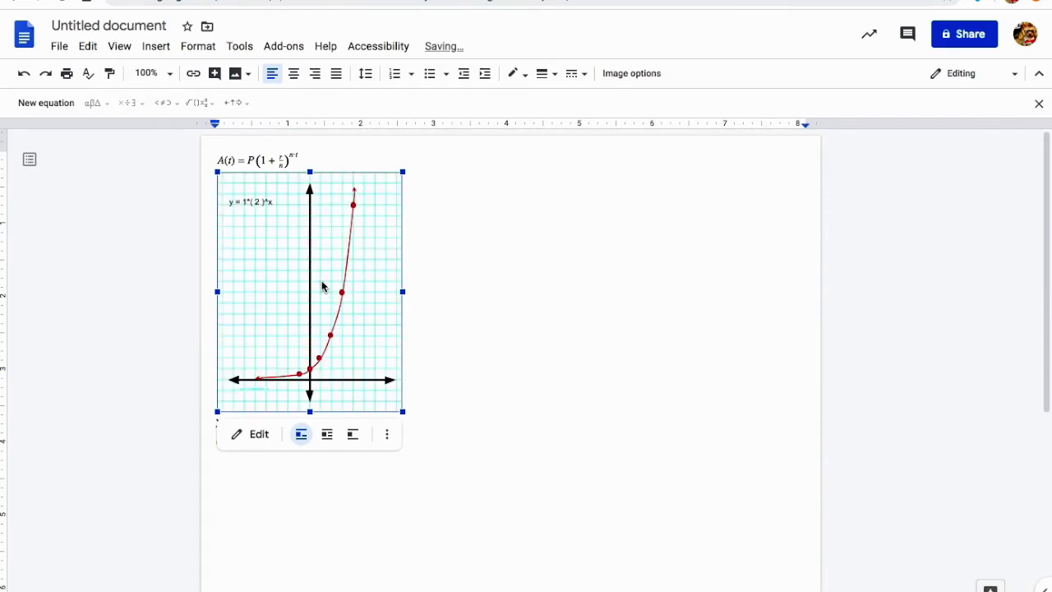
{"action": "left_click", "coordinate": [465, 374]}
{"action": "left_click", "coordinate": [331, 442]}
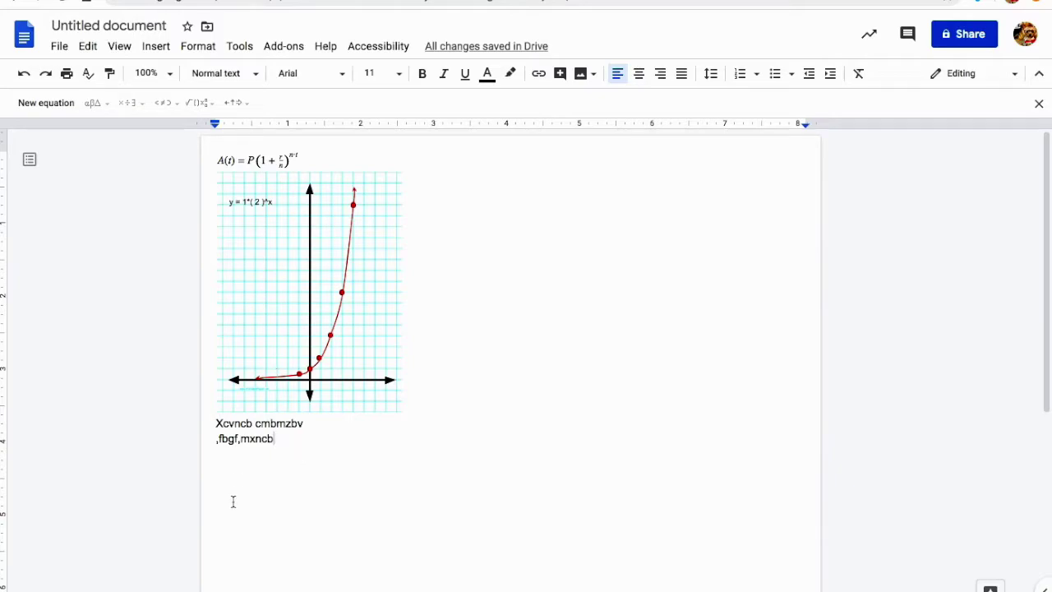
- Set the graph to wrap text, and nudge it down and back up to compare how the text flows around it
{"action": "left_click", "coordinate": [298, 355]}
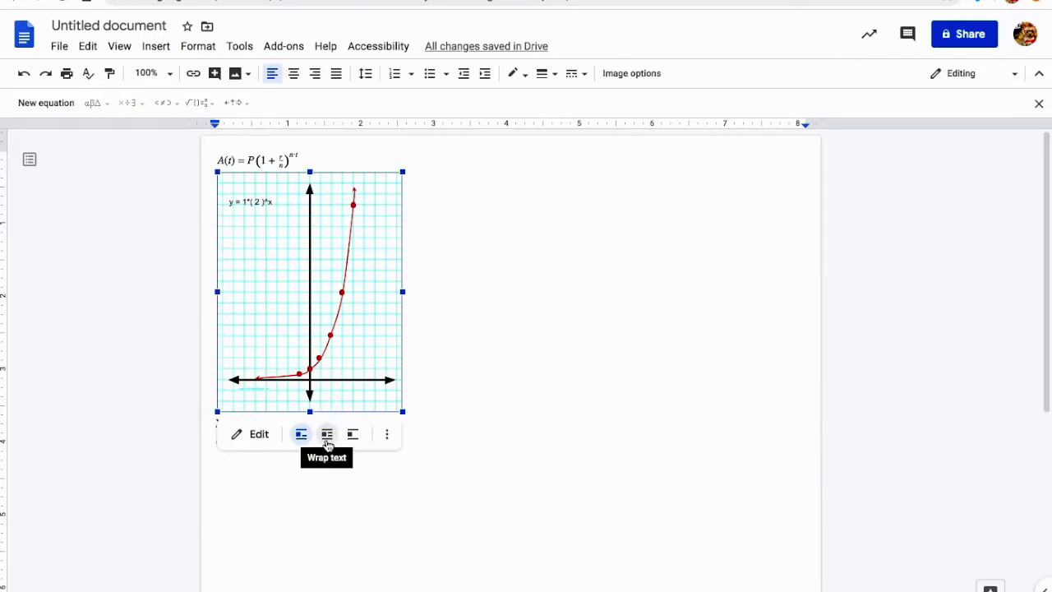
{"action": "left_click", "coordinate": [327, 435]}
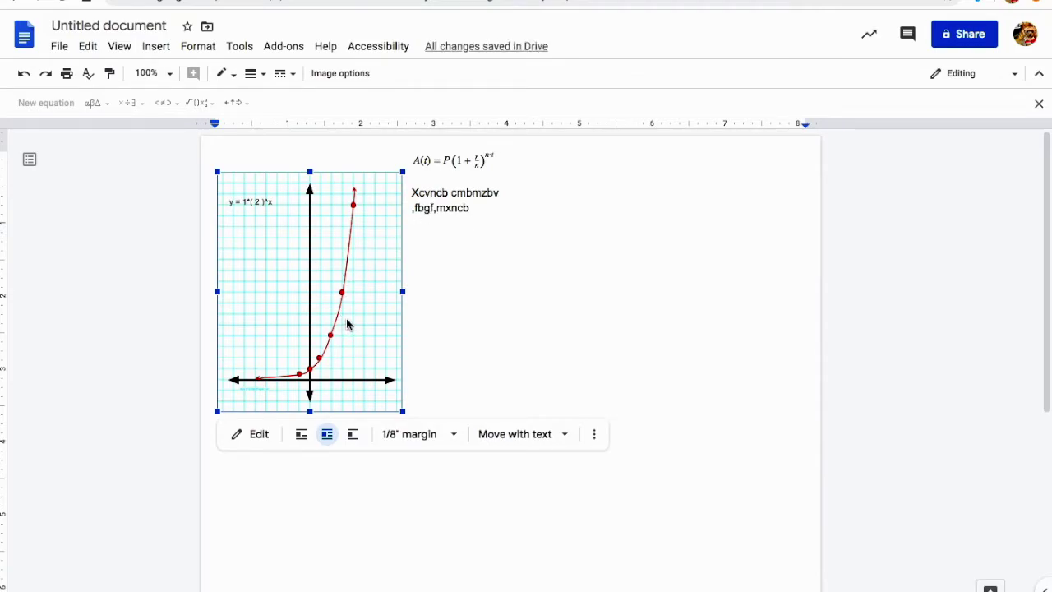
{"action": "key", "text": "Down"}
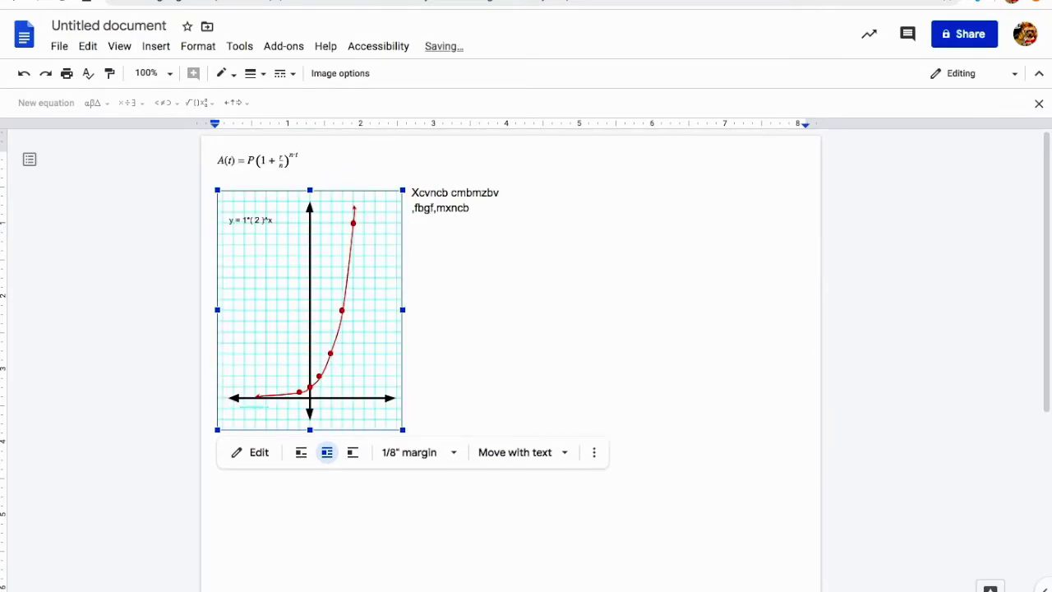
{"action": "key", "text": "Up"}
{"action": "key", "text": "Down"}
{"action": "key", "text": "Up"}
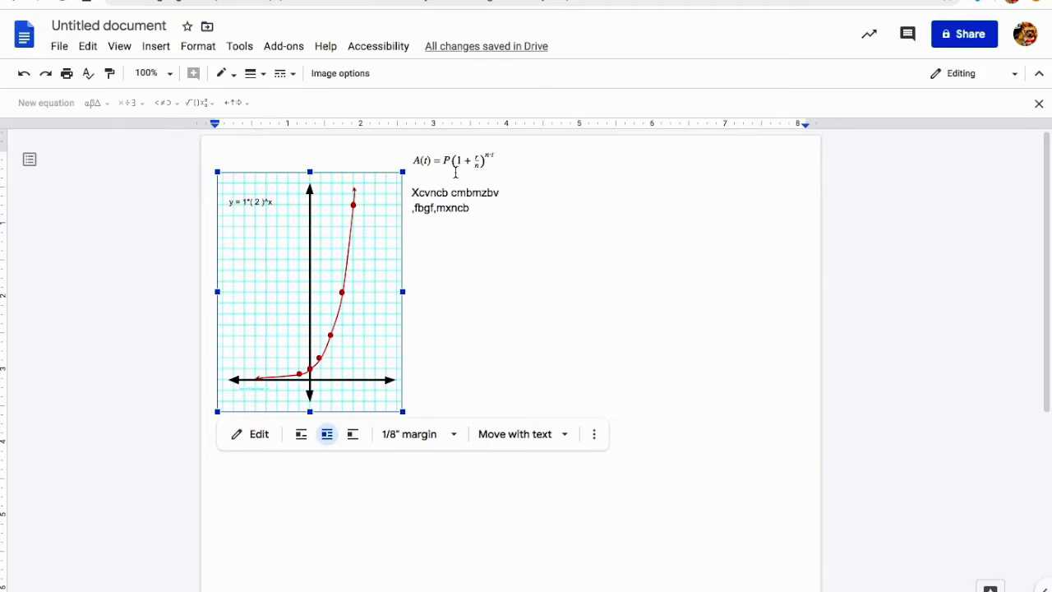
- Try a 1/16" margin around the wrapped graph, and settle on a 0" margin
{"action": "key", "text": "ctrl+plus"}
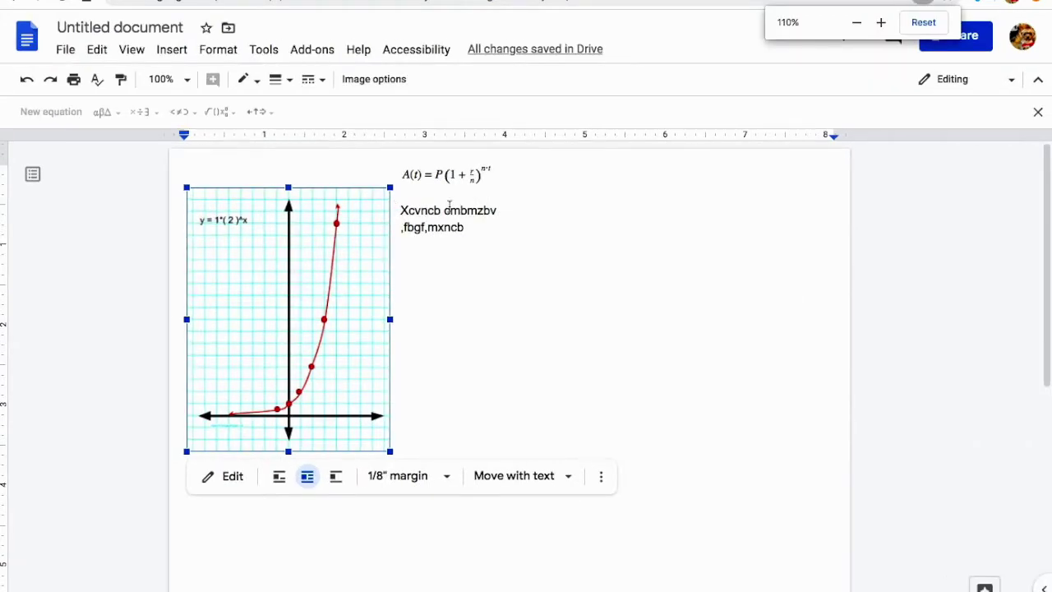
{"action": "key", "text": "ctrl+plus"}
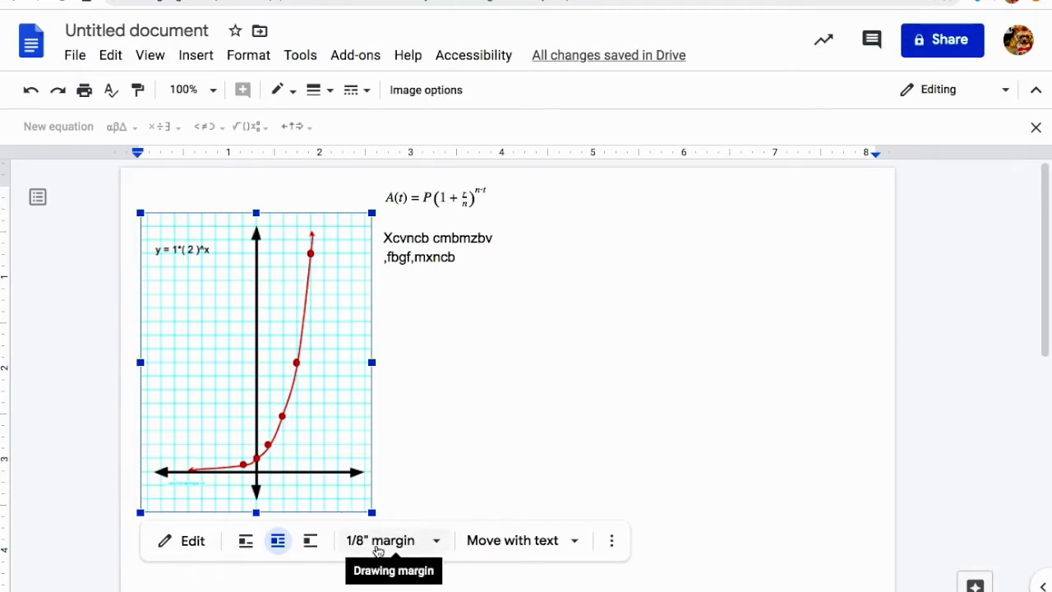
{"action": "left_click", "coordinate": [438, 545]}
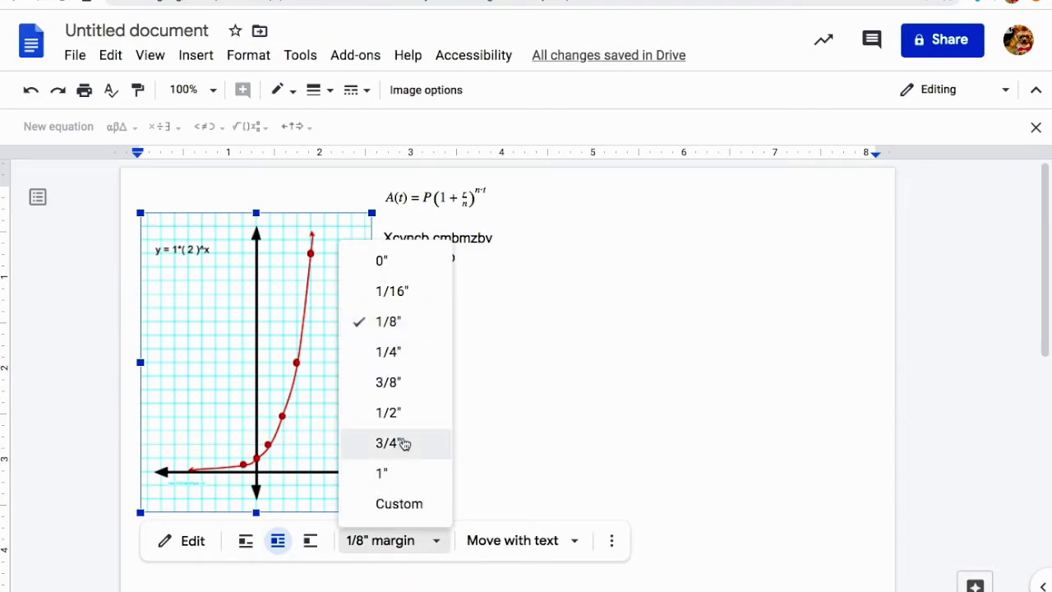
{"action": "left_click", "coordinate": [398, 296]}
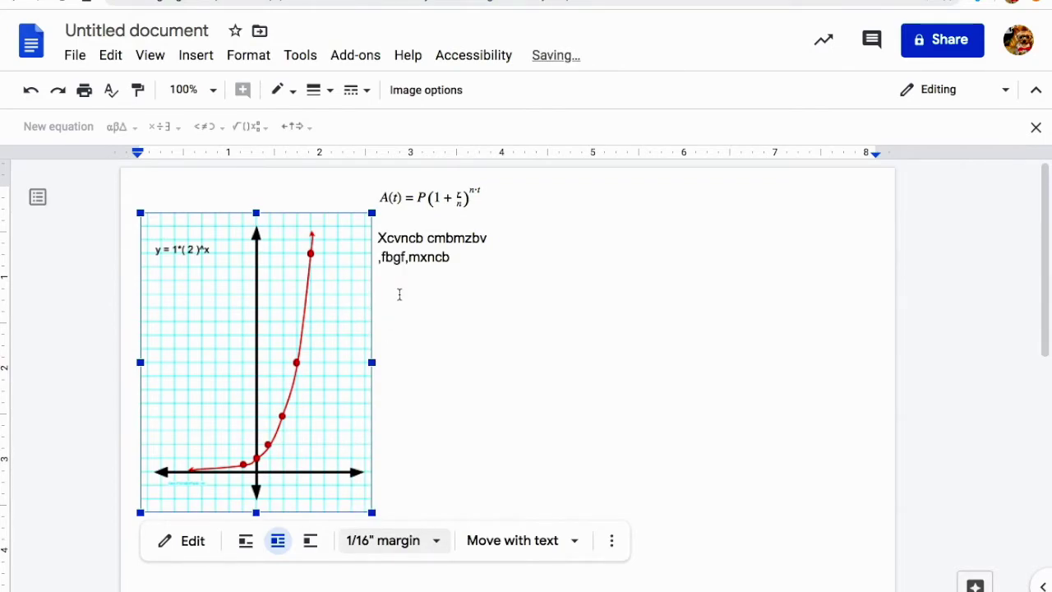
{"action": "left_click", "coordinate": [384, 538]}
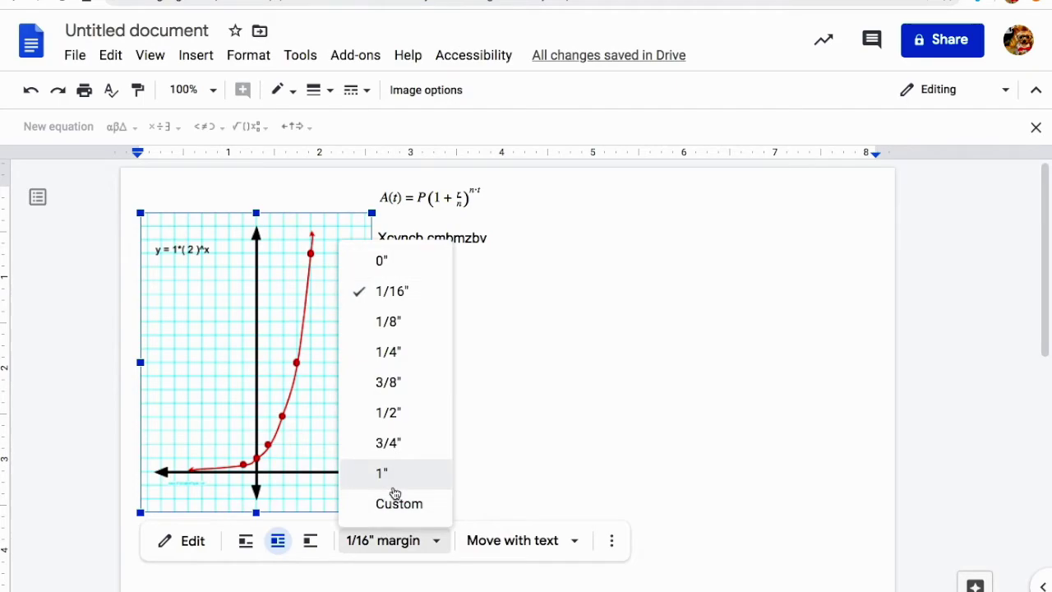
{"action": "left_click", "coordinate": [403, 261]}
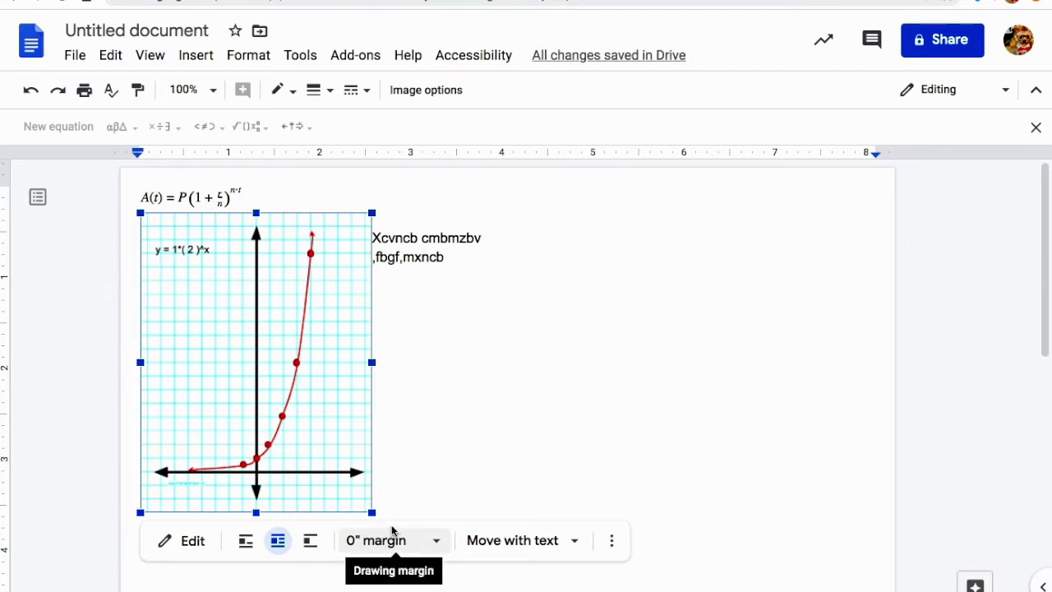
- Change the graph's text wrapping to break text
{"action": "left_click", "coordinate": [311, 543]}
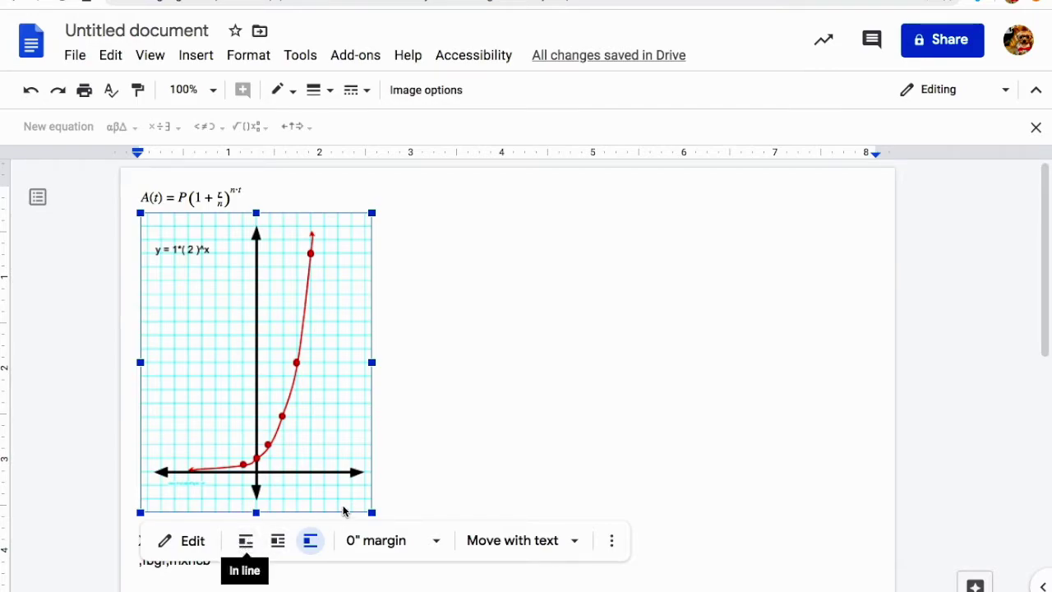
{"action": "left_click", "coordinate": [385, 503]}
{"action": "key", "text": "Left"}
{"action": "left_click", "coordinate": [321, 490]}
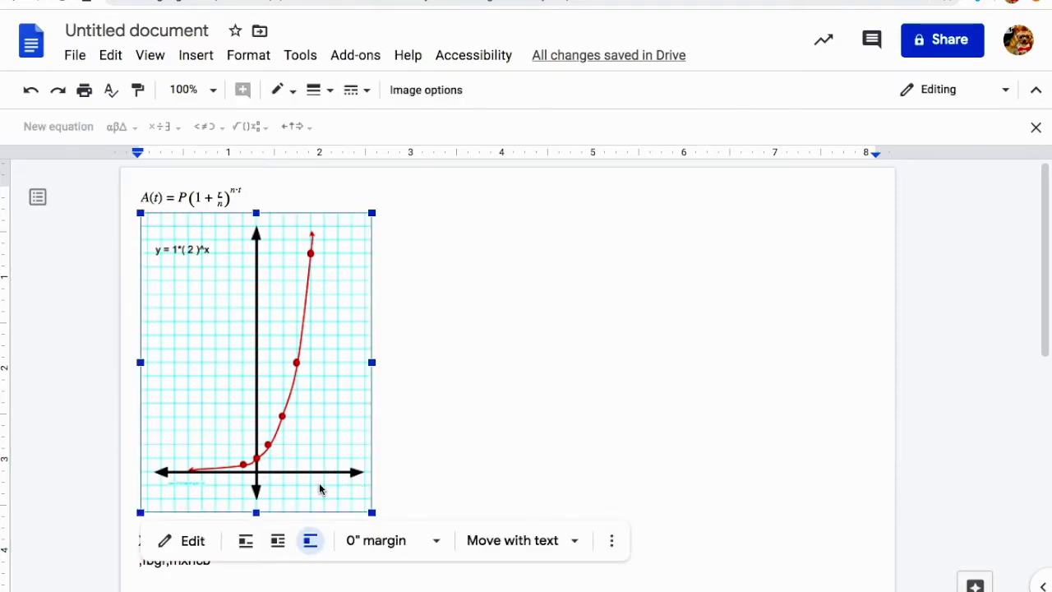
- Place the graph in line with the text and add the filler text "jdfbmj dfbesd" directly after it
{"action": "left_click", "coordinate": [245, 541]}
{"action": "left_click", "coordinate": [413, 496]}
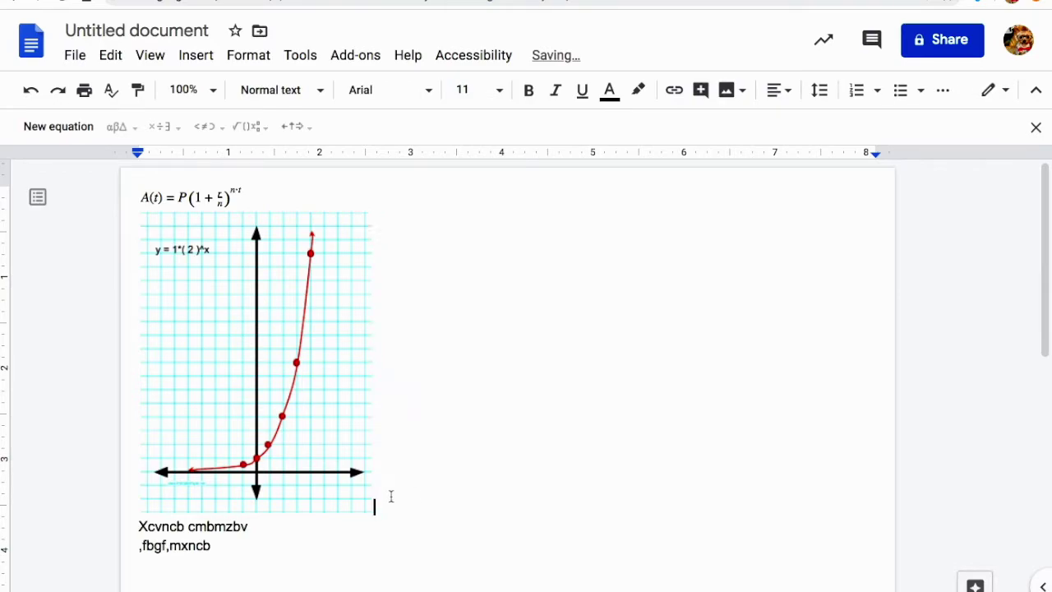
{"action": "type", "text": "jdfbmj dfbesd"}
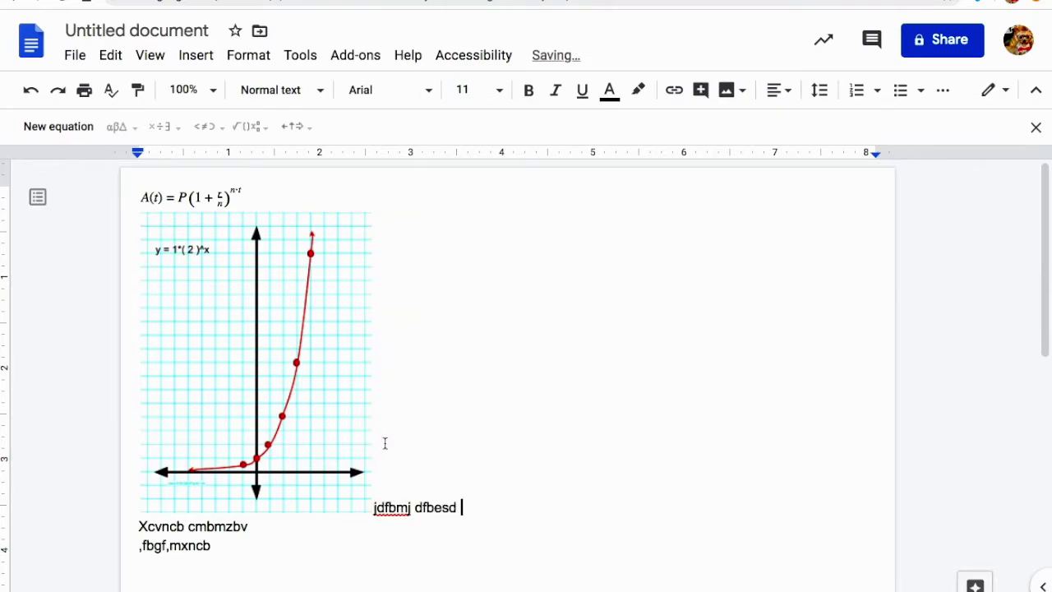
- Try wrapping the text around the graph, switch it to break text, and review its positioning choices
{"action": "left_click", "coordinate": [268, 487]}
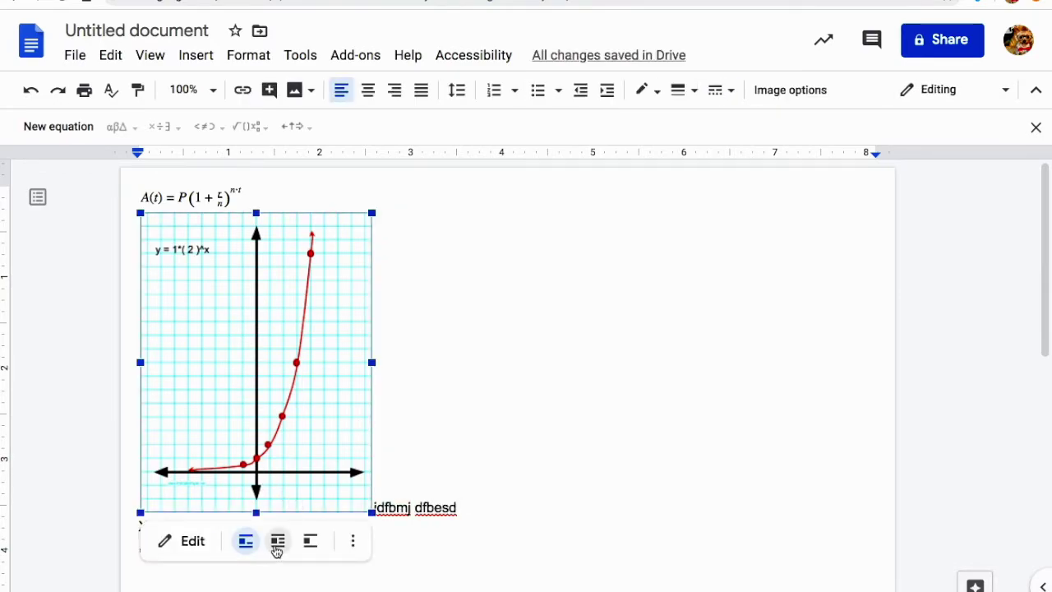
{"action": "left_click", "coordinate": [277, 545]}
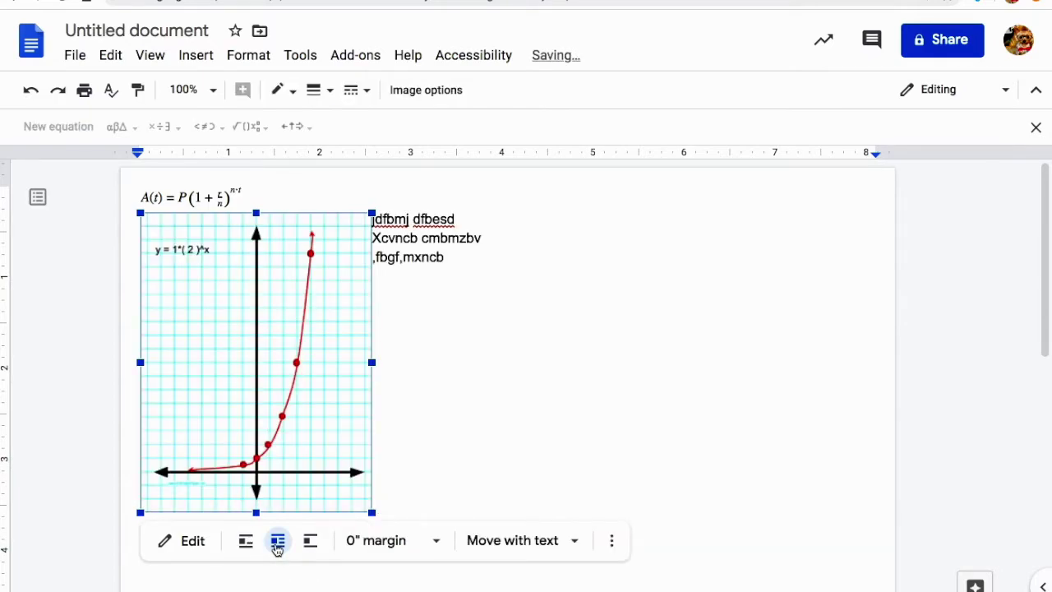
{"action": "left_click", "coordinate": [310, 541]}
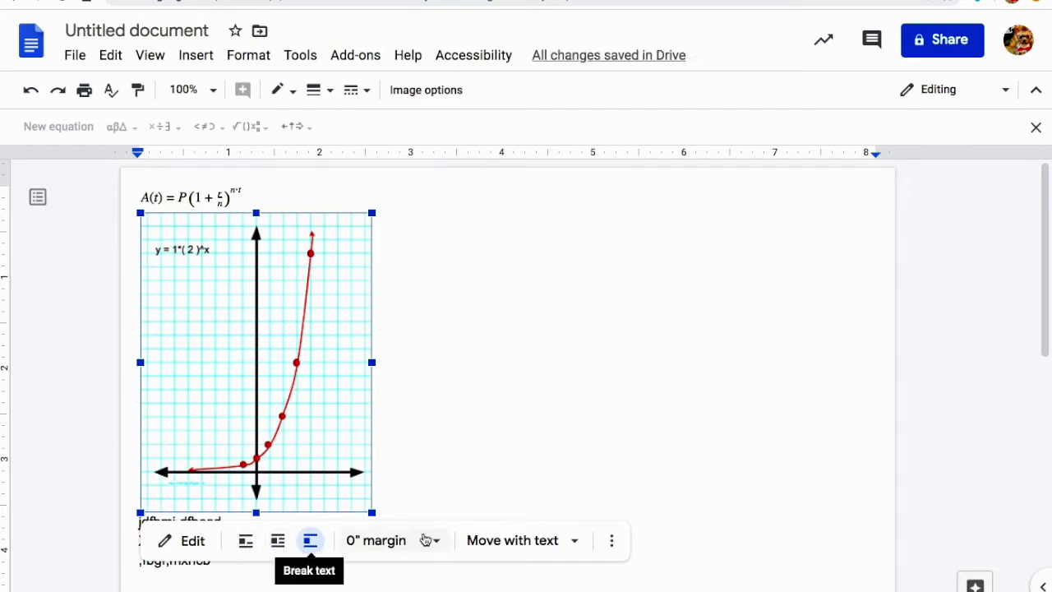
{"action": "left_click", "coordinate": [521, 541]}
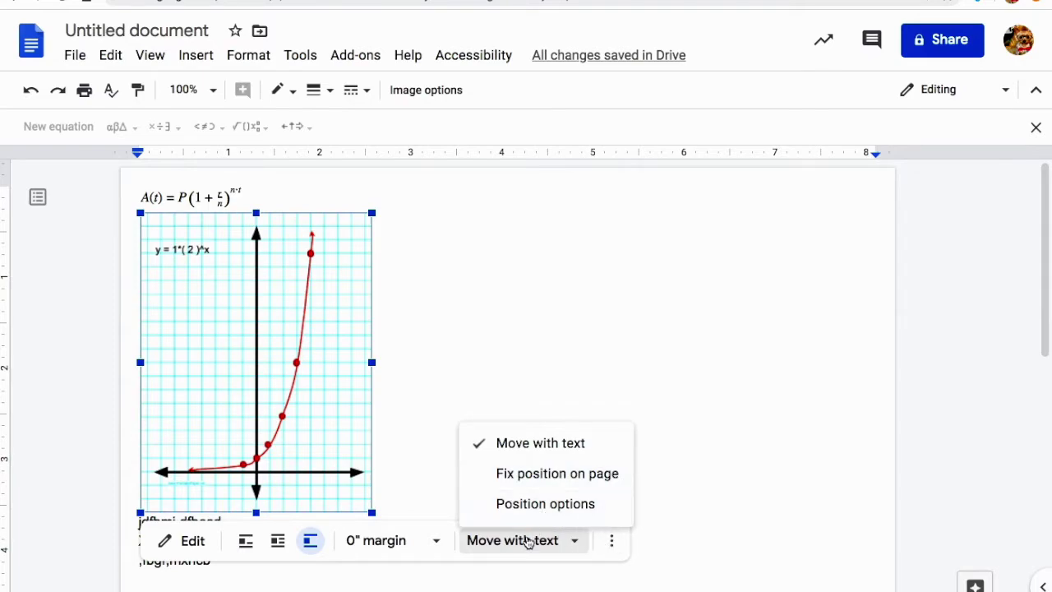
{"action": "left_click", "coordinate": [523, 542]}
- Open the graph's size and rotation settings and set its width scale to 200% with the aspect ratio locked
{"action": "left_click", "coordinate": [612, 541]}
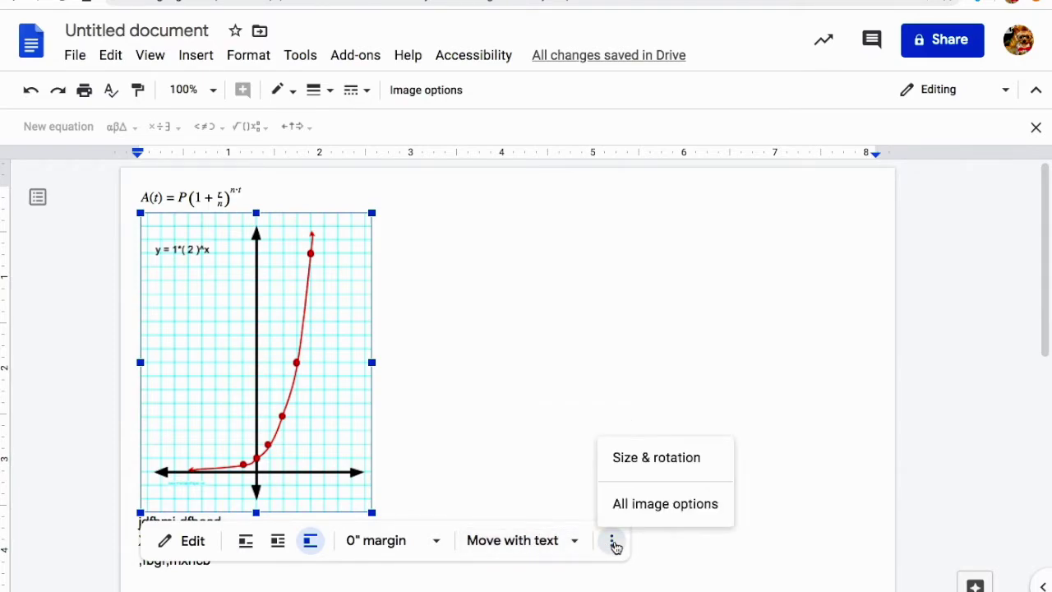
{"action": "left_click", "coordinate": [651, 470]}
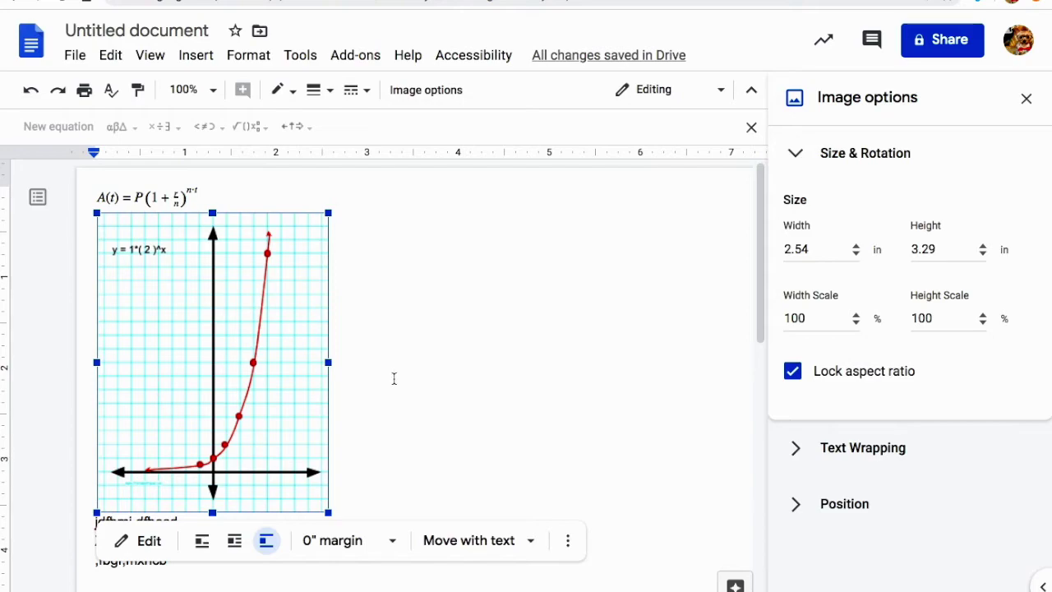
{"action": "left_click", "coordinate": [809, 317]}
{"action": "left_click_drag", "start_coordinate": [809, 318], "coordinate": [778, 324]}
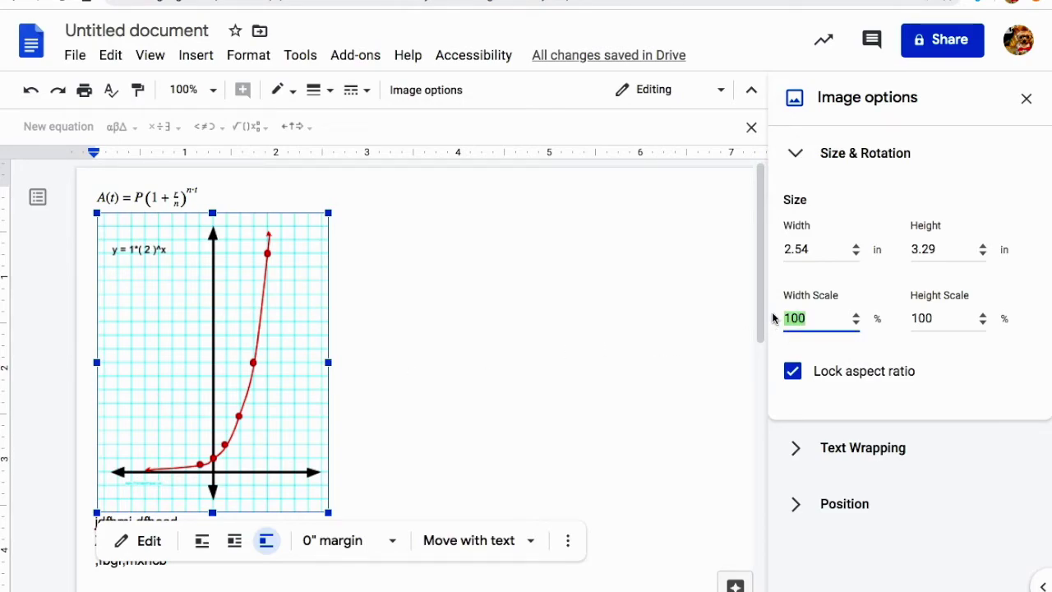
{"action": "type", "text": "200"}
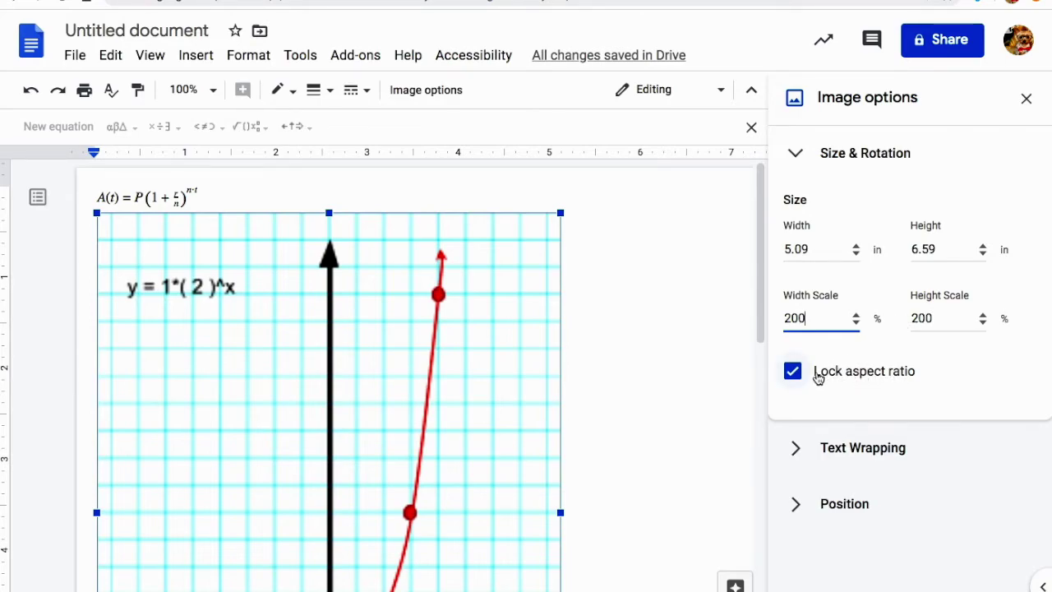
- Set the graph's width scale back to 100% and unlock its aspect ratio
{"action": "key", "text": "BackSpace"}
{"action": "key", "text": "BackSpace"}
{"action": "key", "text": "BackSpace"}
{"action": "type", "text": "100"}
{"action": "left_click", "coordinate": [793, 370]}
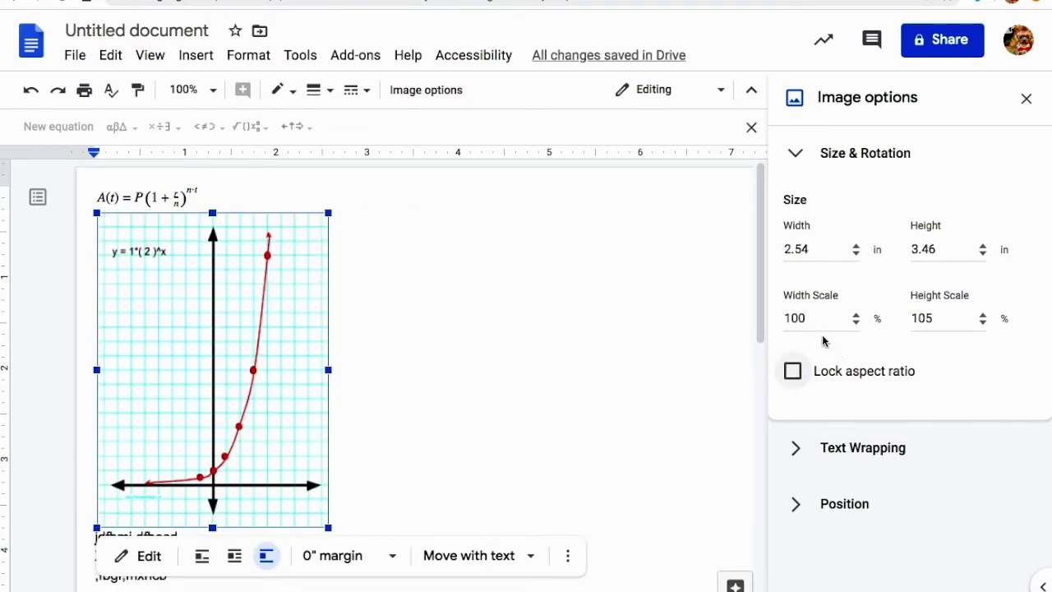
- Set the graph's height scale to 100%
{"action": "left_click_drag", "start_coordinate": [819, 318], "coordinate": [782, 319]}
{"action": "left_click", "coordinate": [942, 319]}
{"action": "key", "text": "BackSpace"}
{"action": "type", "text": "0"}
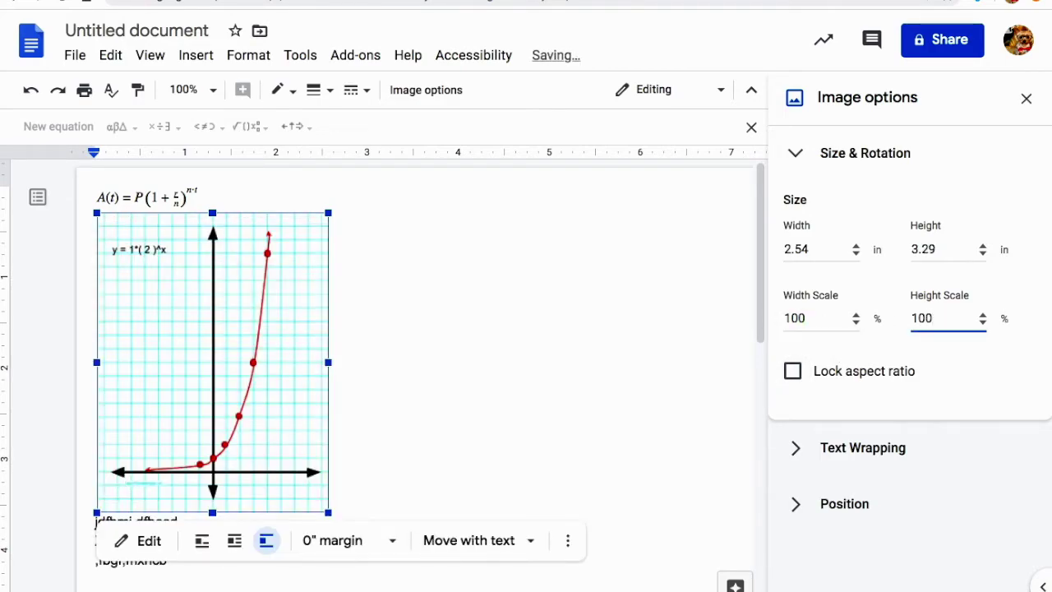
- Set the graph's width scale to 200% with the aspect ratio unlocked
{"action": "left_click", "coordinate": [852, 319]}
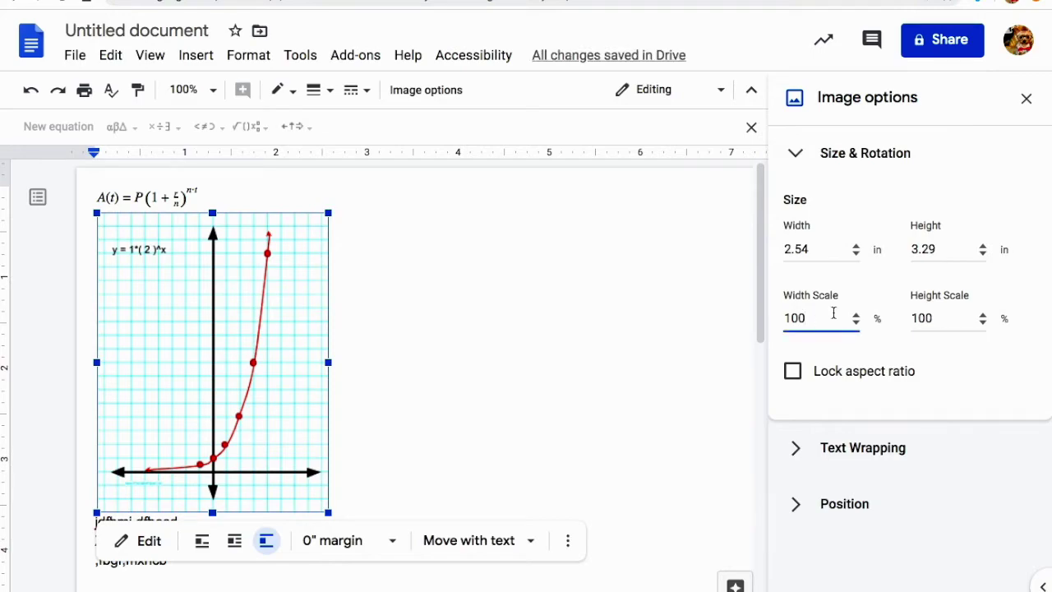
{"action": "key", "text": "BackSpace"}
{"action": "key", "text": "BackSpace"}
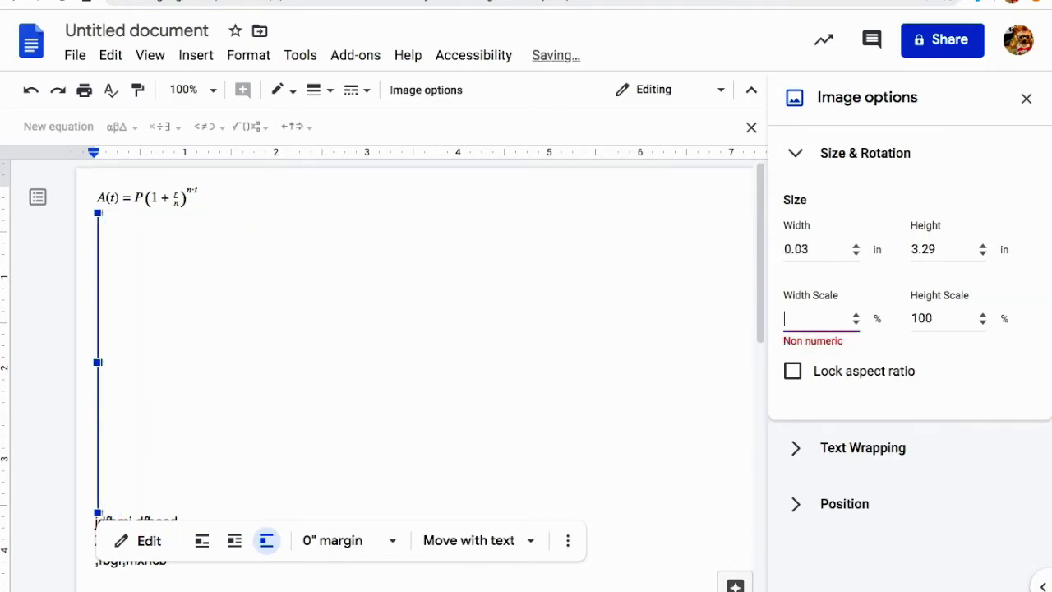
{"action": "type", "text": "200"}
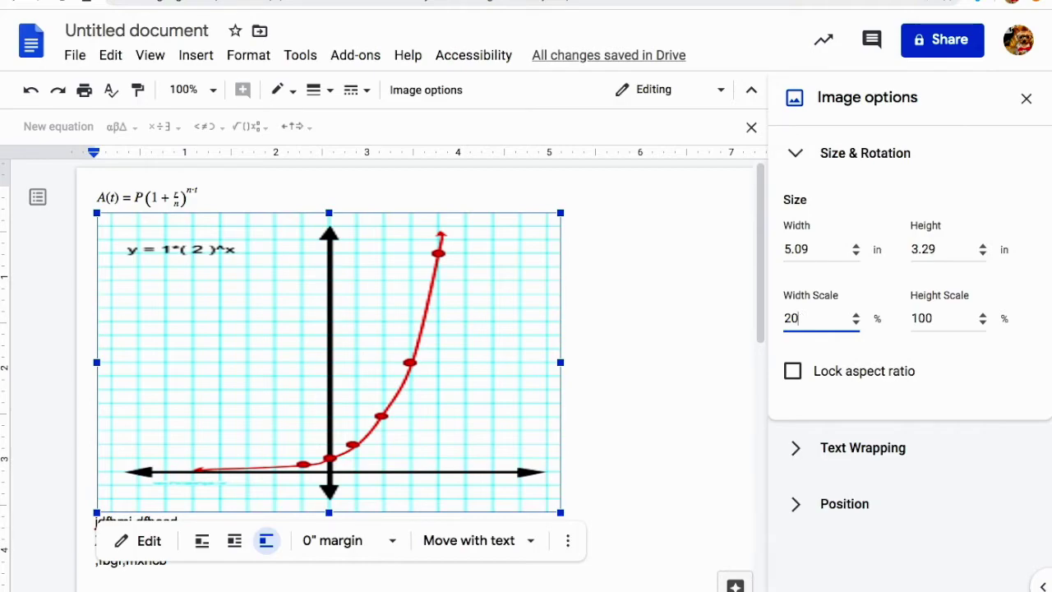
- Set the graph's width scale to 50%, leaving the height scale as it is
{"action": "key", "text": "BackSpace"}
{"action": "key", "text": "BackSpace"}
{"action": "type", "text": "50"}
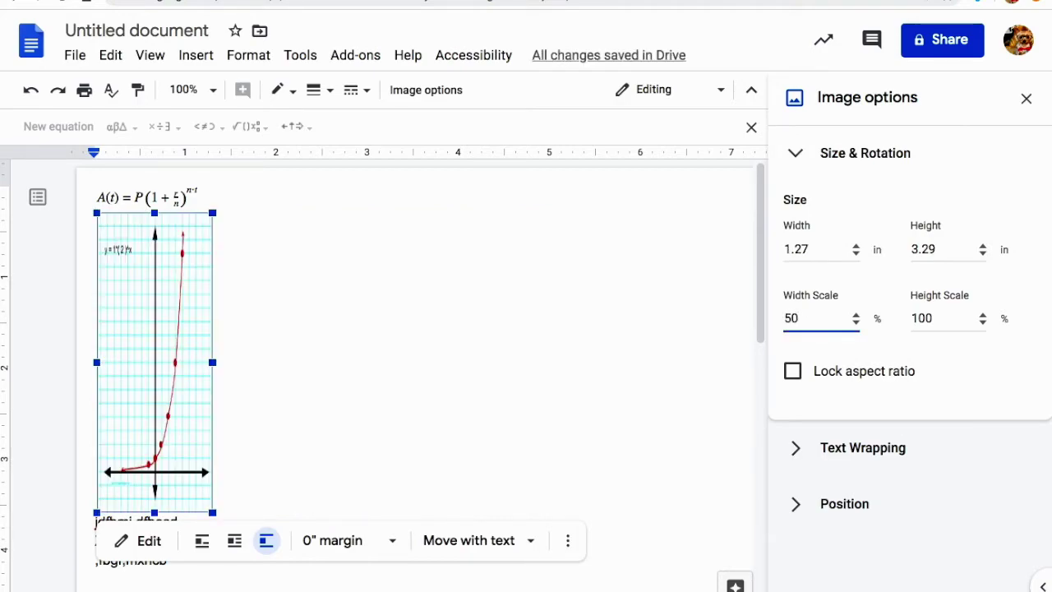
- Set the graph's width scale to 100%
{"action": "key", "text": "BackSpace"}
{"action": "key", "text": "BackSpace"}
{"action": "type", "text": "100"}
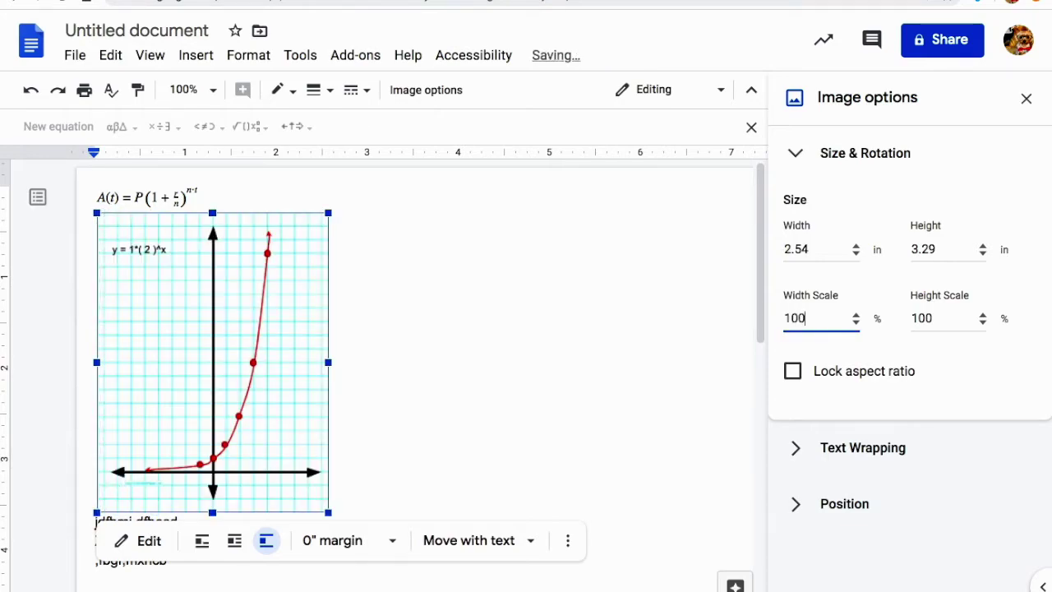
- Set the graph's height scale to 200%, leaving the width scale as it is, and look over the stretched graph
{"action": "left_click", "coordinate": [944, 319]}
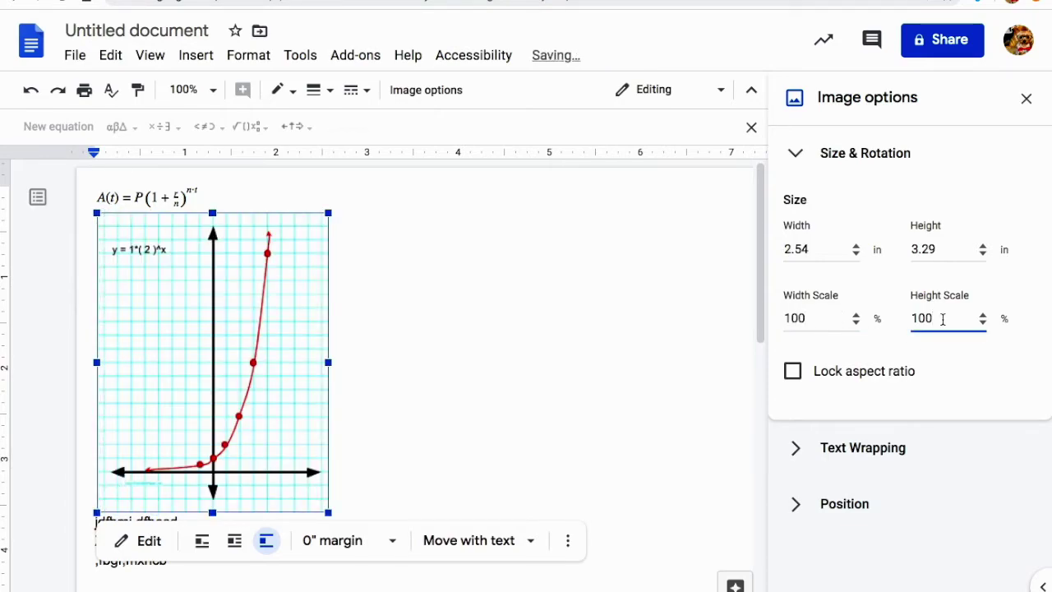
{"action": "double_click", "coordinate": [943, 319]}
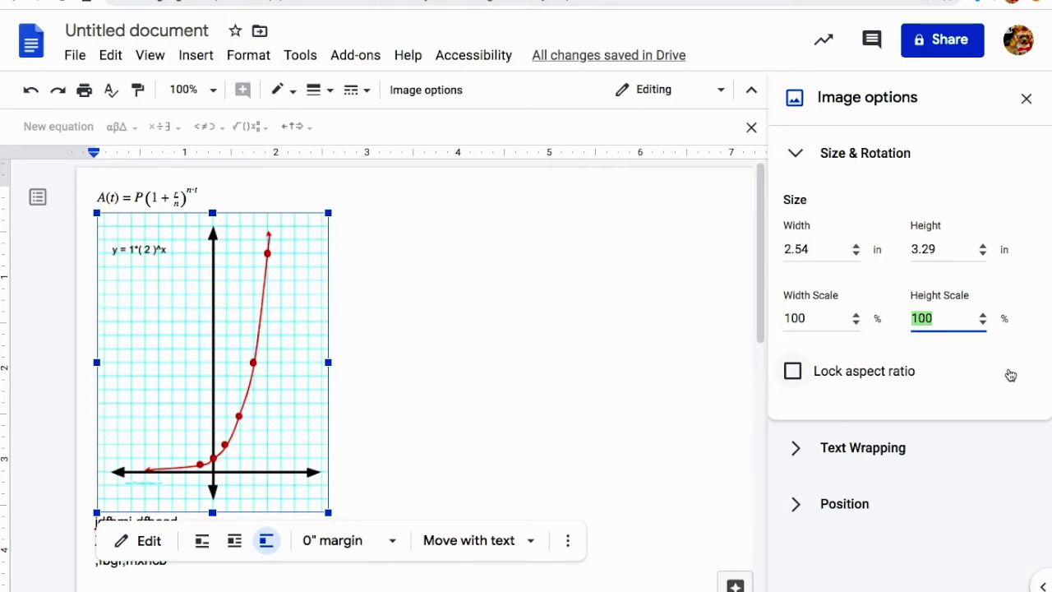
{"action": "type", "text": "200"}
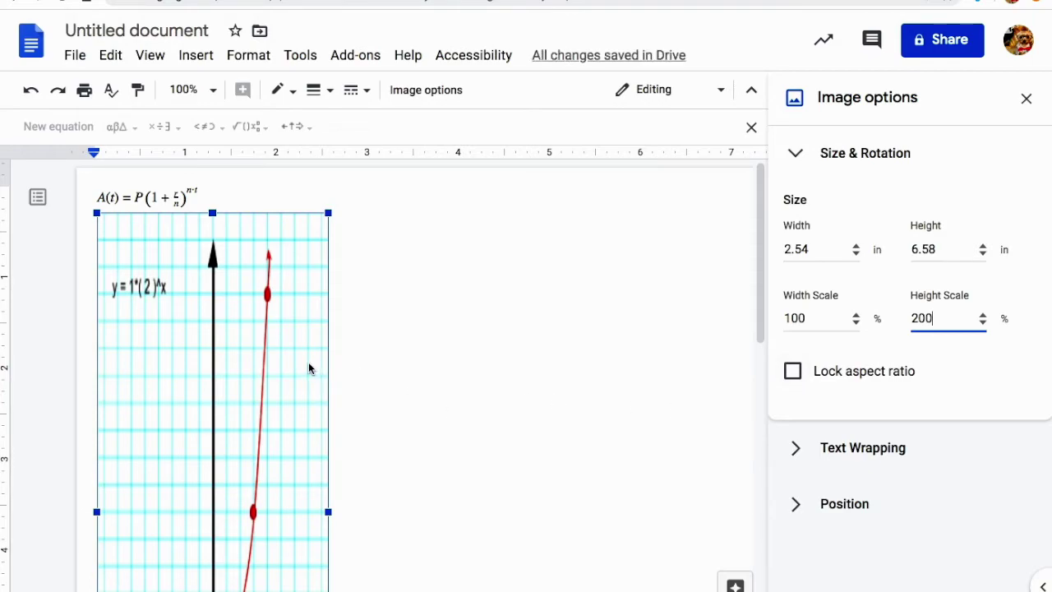
{"action": "scroll", "coordinate": [309, 369], "scroll_direction": "down", "scroll_amount": 4}
{"action": "scroll", "coordinate": [309, 369], "scroll_direction": "up", "scroll_amount": 4}
{"action": "scroll", "coordinate": [309, 368], "scroll_direction": "down", "scroll_amount": 4}
- Set the graph's height scale to 50% with the aspect ratio unlocked
{"action": "left_click_drag", "start_coordinate": [936, 318], "coordinate": [900, 317]}
{"action": "type", "text": "50"}
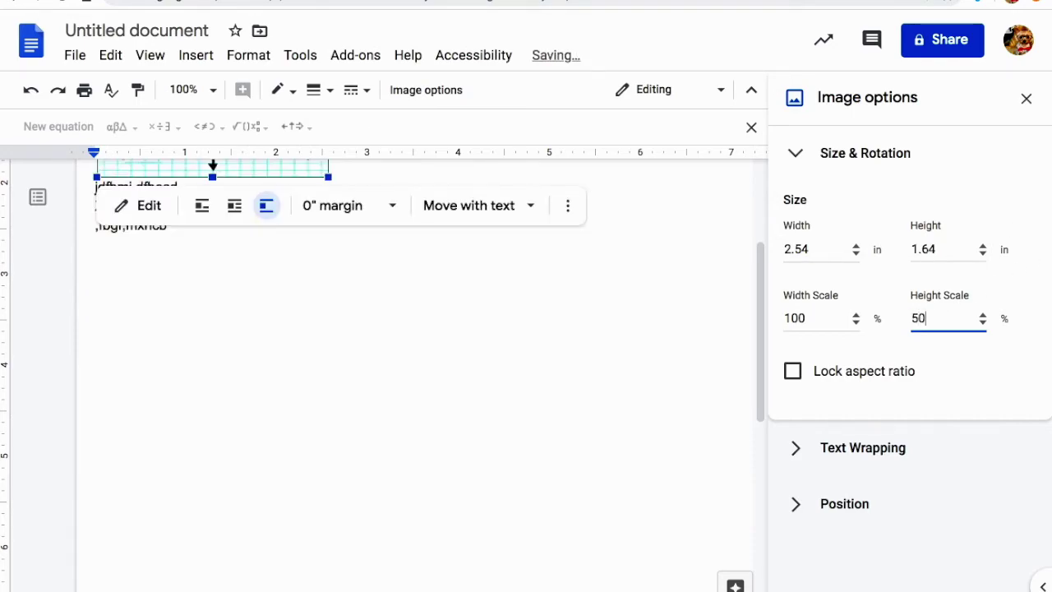
{"action": "scroll", "coordinate": [584, 387], "scroll_direction": "up", "scroll_amount": 4}
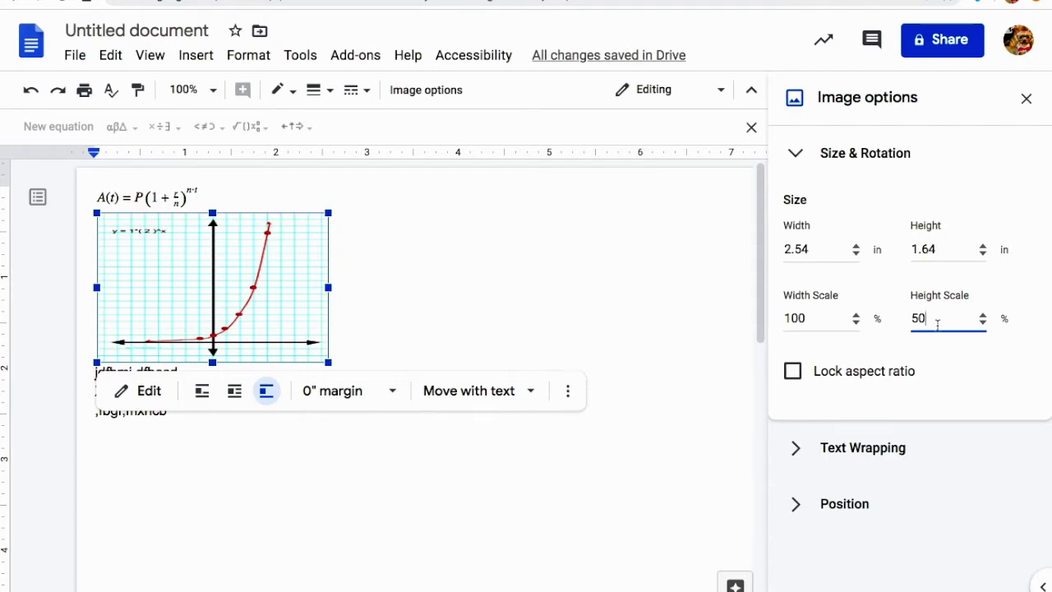
- Set the graph's height scale back to 100%
{"action": "key", "text": "BackSpace"}
{"action": "key", "text": "BackSpace"}
{"action": "type", "text": "1"}
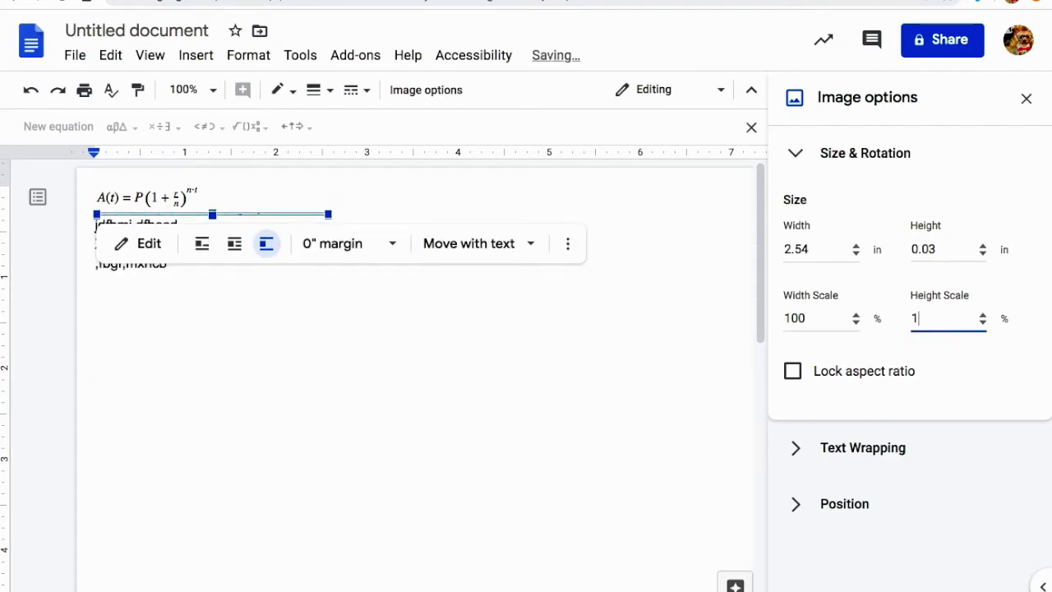
{"action": "type", "text": "00"}
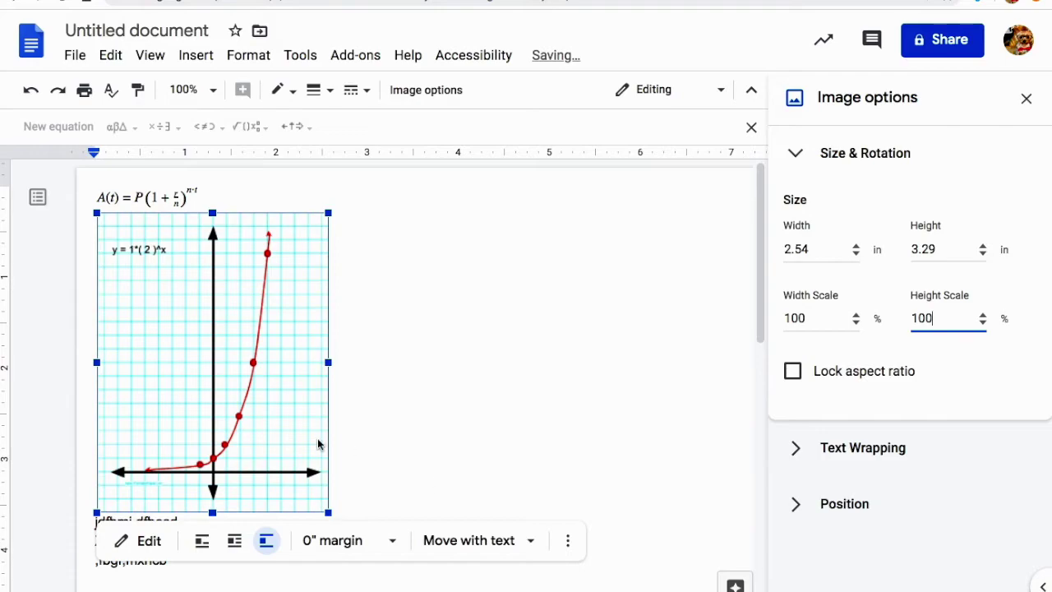
- Lock the graph's aspect ratio and enlarge it proportionally to about 2.84 by 3.67 in
{"action": "left_click", "coordinate": [791, 373]}
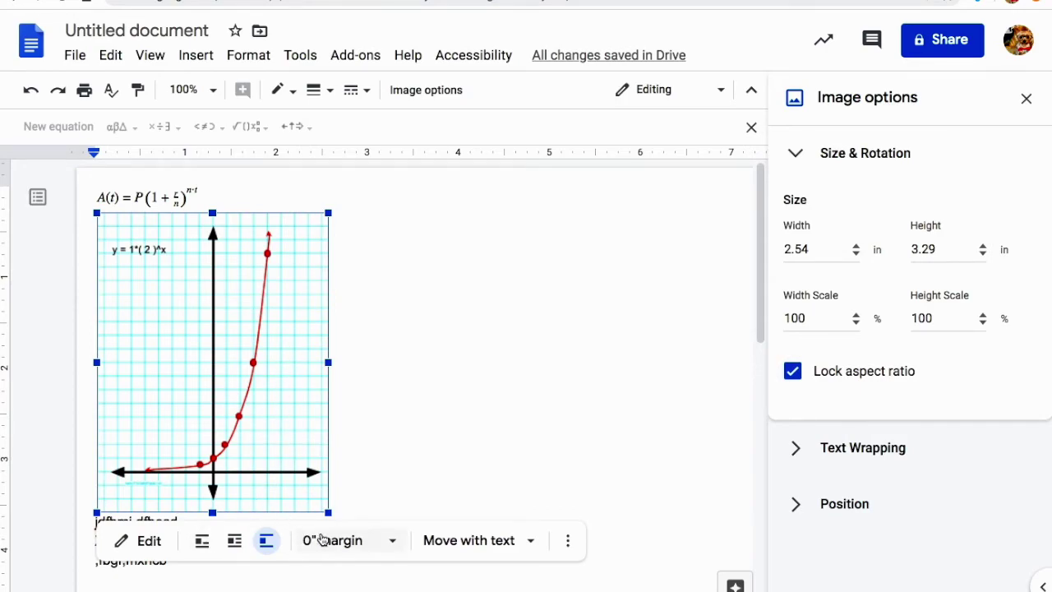
{"action": "left_click_drag", "start_coordinate": [329, 513], "coordinate": [356, 530]}
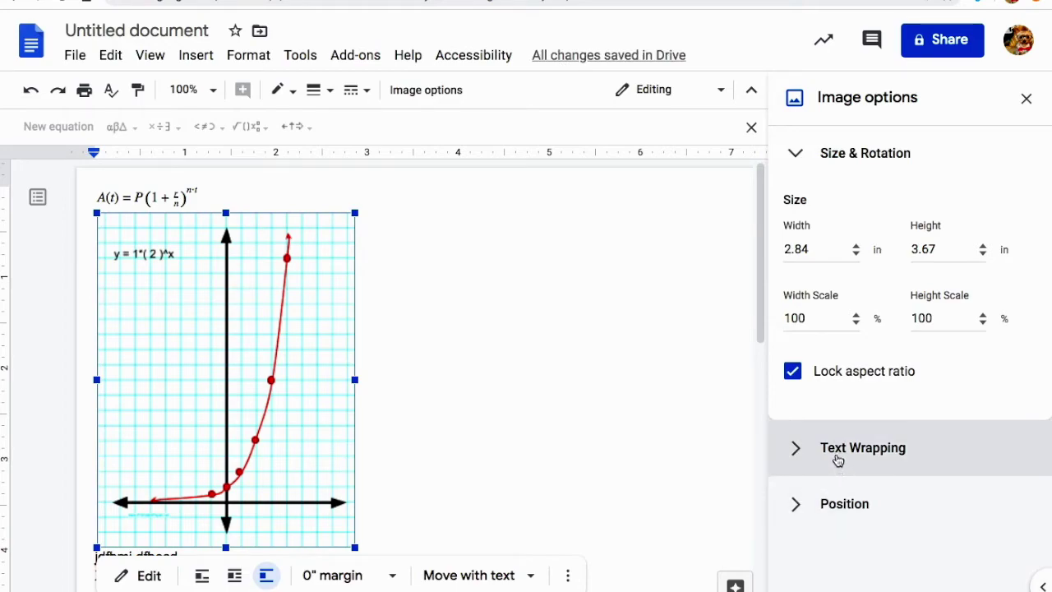
- Review the graph's position settings and its text wrapping and margin settings in the image options
{"action": "left_click", "coordinate": [889, 491]}
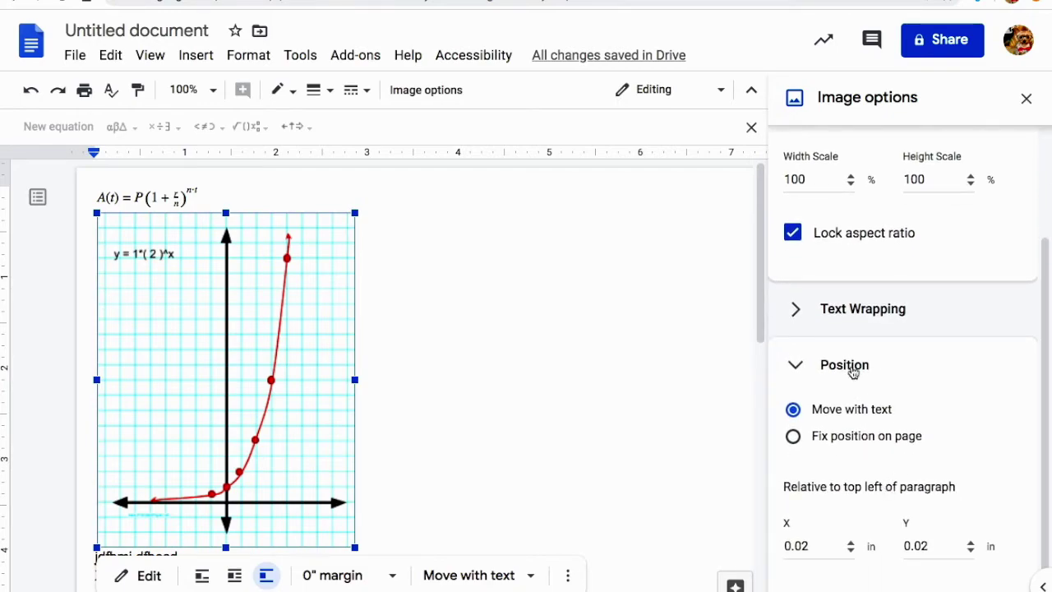
{"action": "scroll", "coordinate": [870, 446], "scroll_direction": "up", "scroll_amount": 3}
{"action": "left_click", "coordinate": [871, 446]}
{"action": "scroll", "coordinate": [870, 465], "scroll_direction": "down", "scroll_amount": 5}
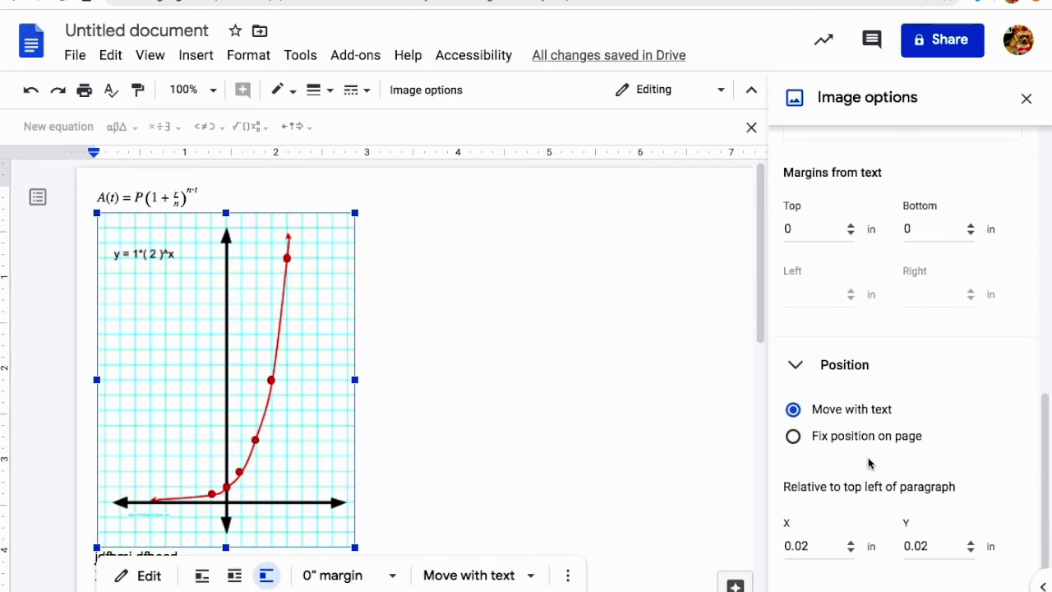
{"action": "scroll", "coordinate": [870, 465], "scroll_direction": "left", "scroll_amount": 2}
- Leave the image options and select the three lines of filler text beneath the graph
{"action": "left_click", "coordinate": [475, 397]}
{"action": "scroll", "coordinate": [474, 398], "scroll_direction": "down", "scroll_amount": 3}
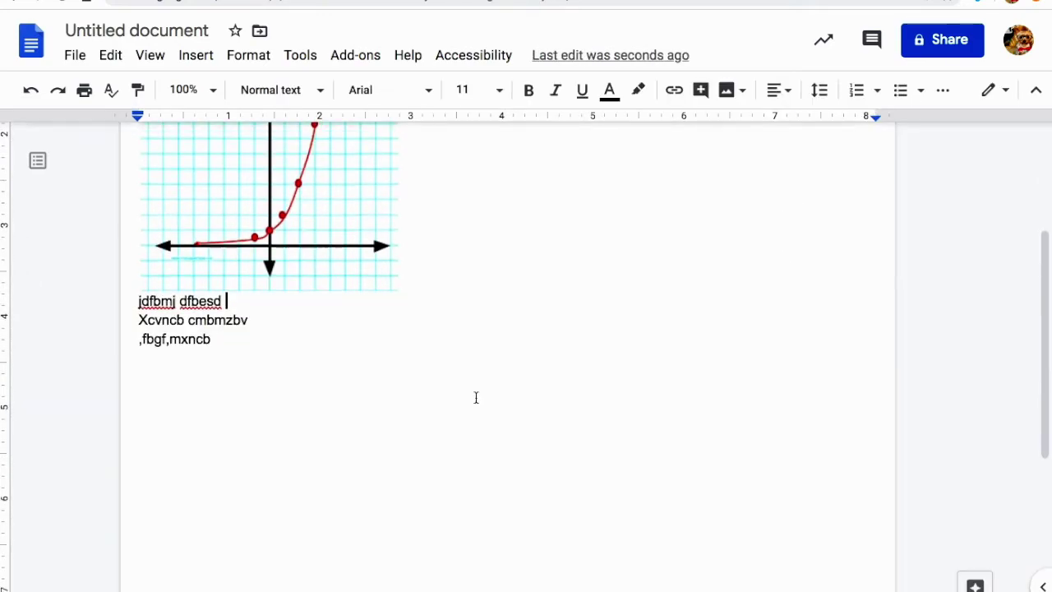
{"action": "left_click_drag", "start_coordinate": [244, 324], "coordinate": [138, 281]}
{"action": "scroll", "coordinate": [139, 281], "scroll_direction": "up", "scroll_amount": 3}
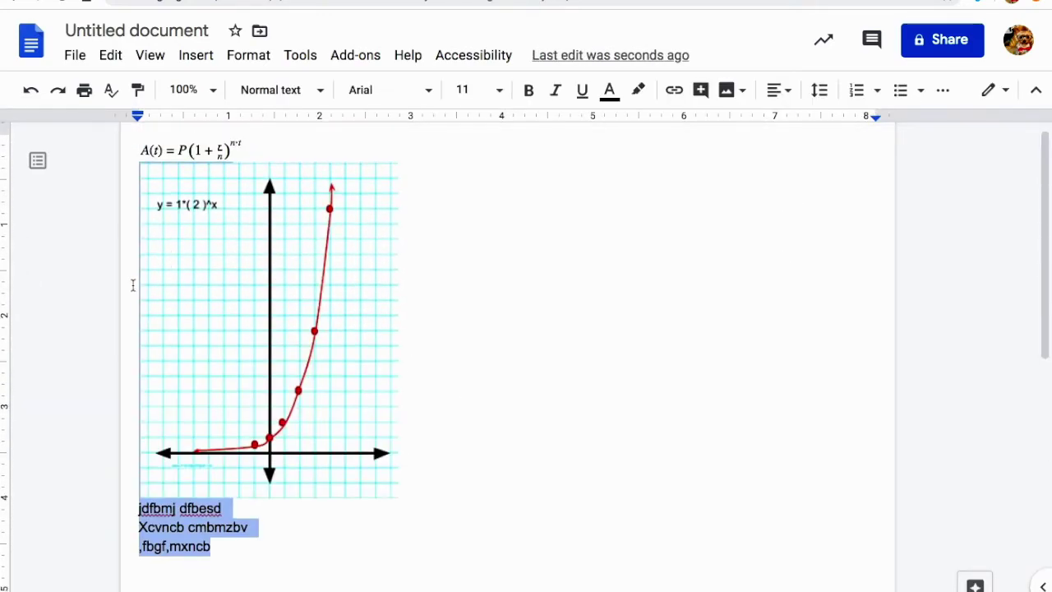
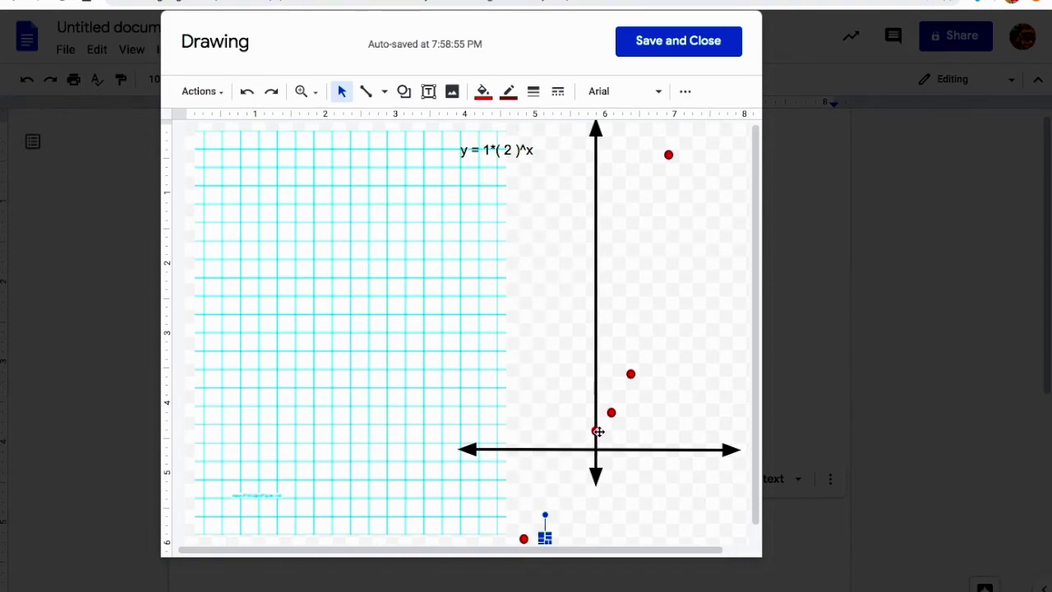
- Move the three remaining red points near the axes down into the row of points below the axes
{"action": "left_click_drag", "start_coordinate": [616, 414], "coordinate": [597, 531]}
{"action": "left_click_drag", "start_coordinate": [630, 373], "coordinate": [619, 527]}
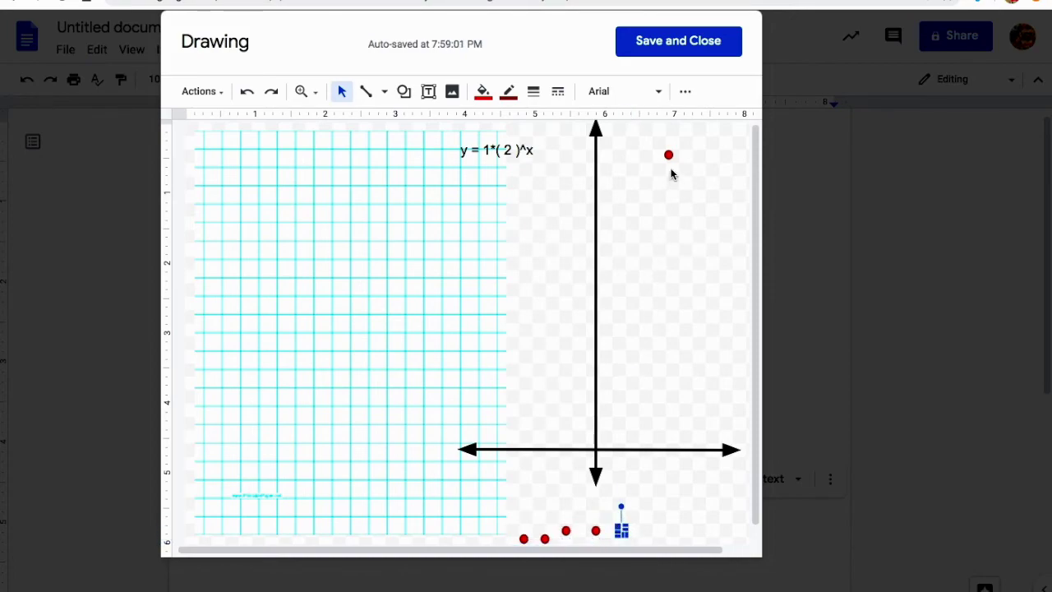
{"action": "left_click_drag", "start_coordinate": [670, 155], "coordinate": [656, 530]}
- Delete the y = 1*( 2 )^x label from the drawing and shift the grid image left, away from the axes
{"action": "left_click", "coordinate": [491, 167]}
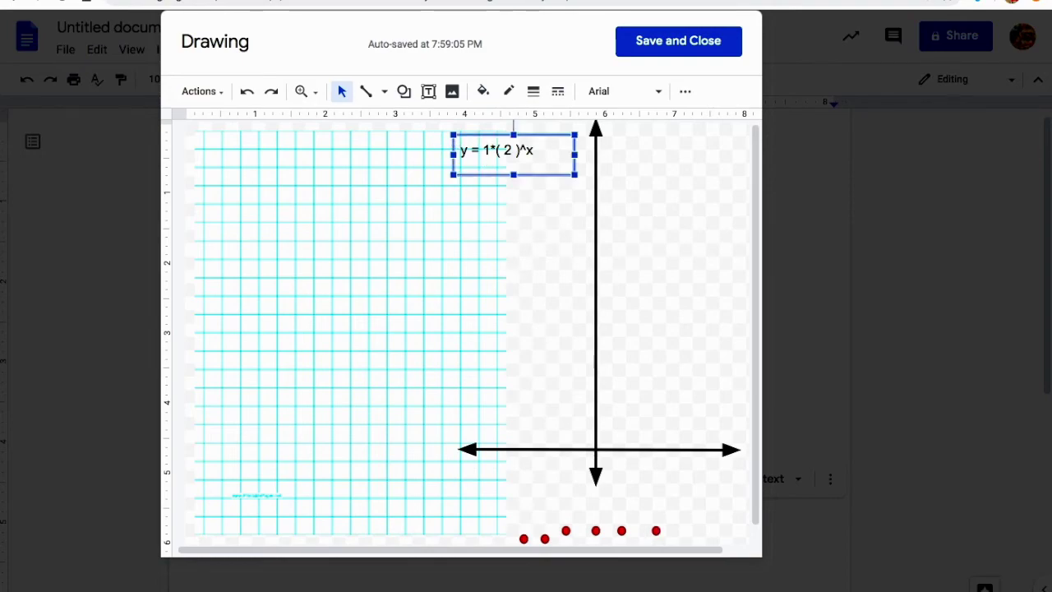
{"action": "key", "text": "Delete"}
{"action": "left_click", "coordinate": [411, 244]}
{"action": "left_click_drag", "start_coordinate": [411, 244], "coordinate": [327, 250]}
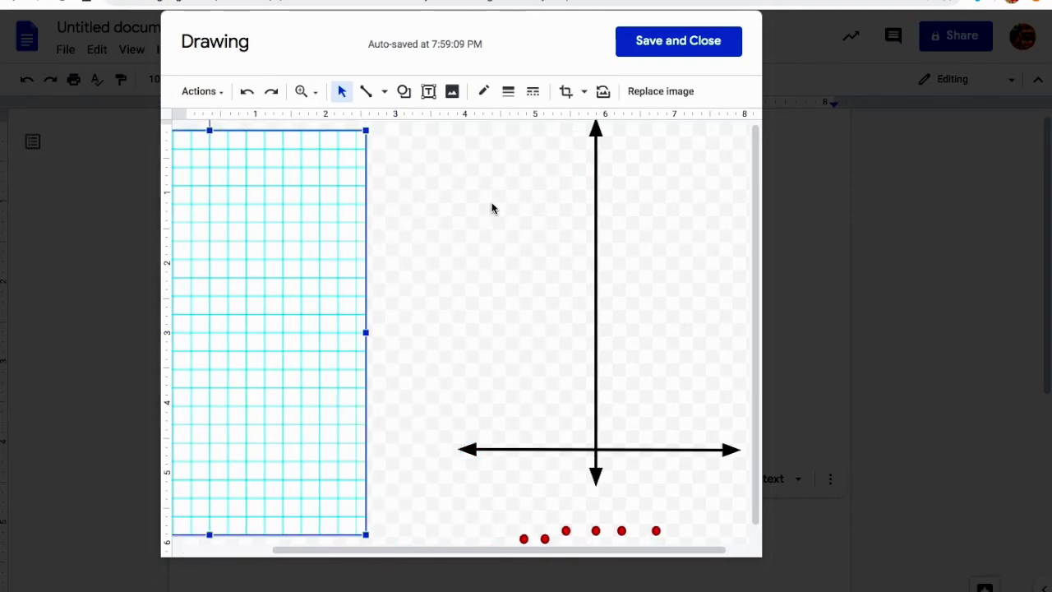
- Select both the vertical and horizontal axis arrows and group them
{"action": "left_click", "coordinate": [434, 131]}
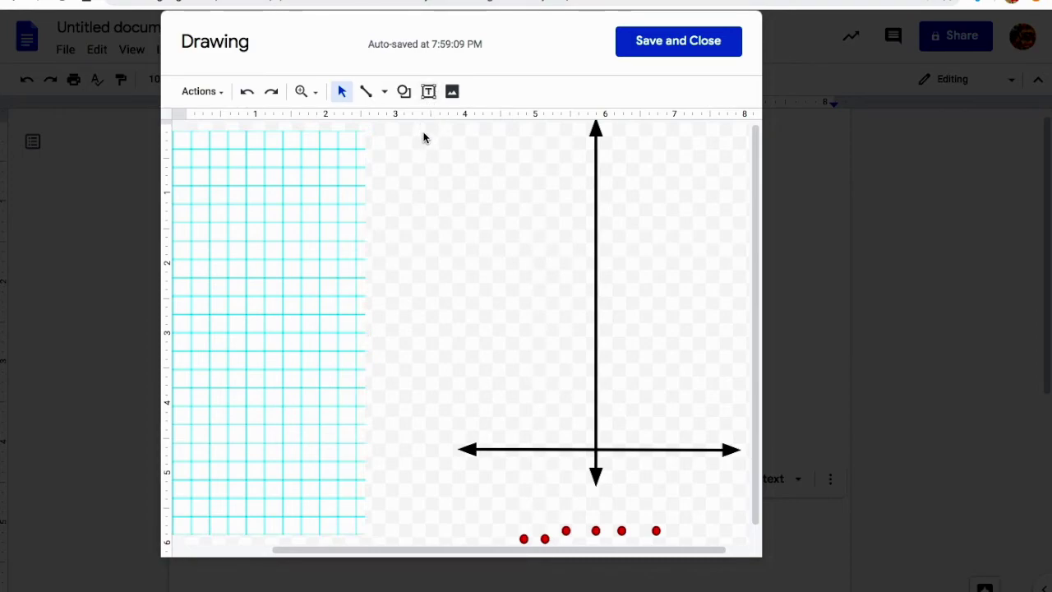
{"action": "left_click_drag", "start_coordinate": [424, 132], "coordinate": [749, 493]}
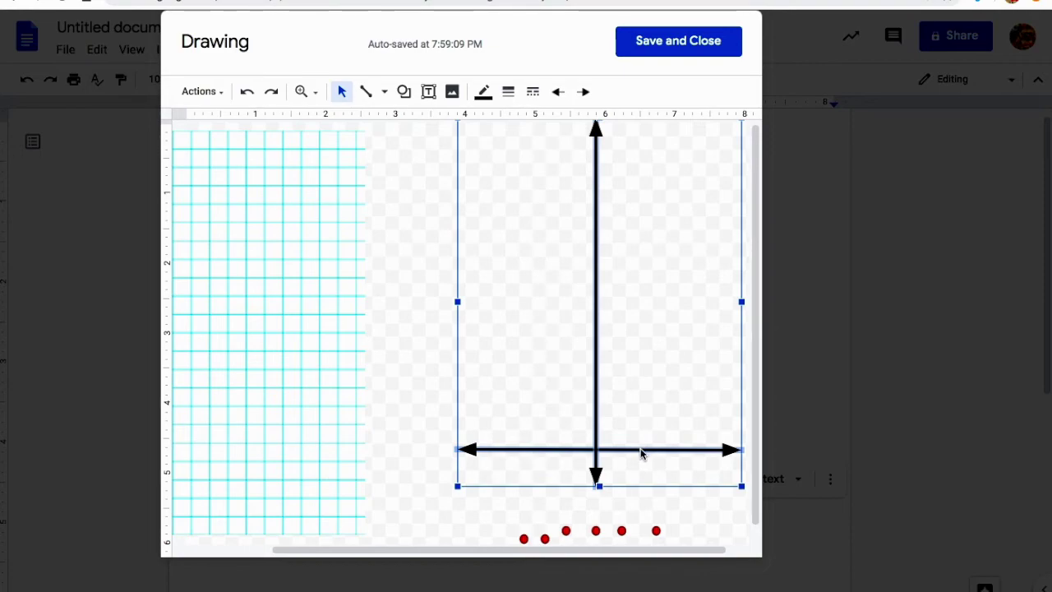
{"action": "left_click_drag", "start_coordinate": [595, 475], "coordinate": [596, 472]}
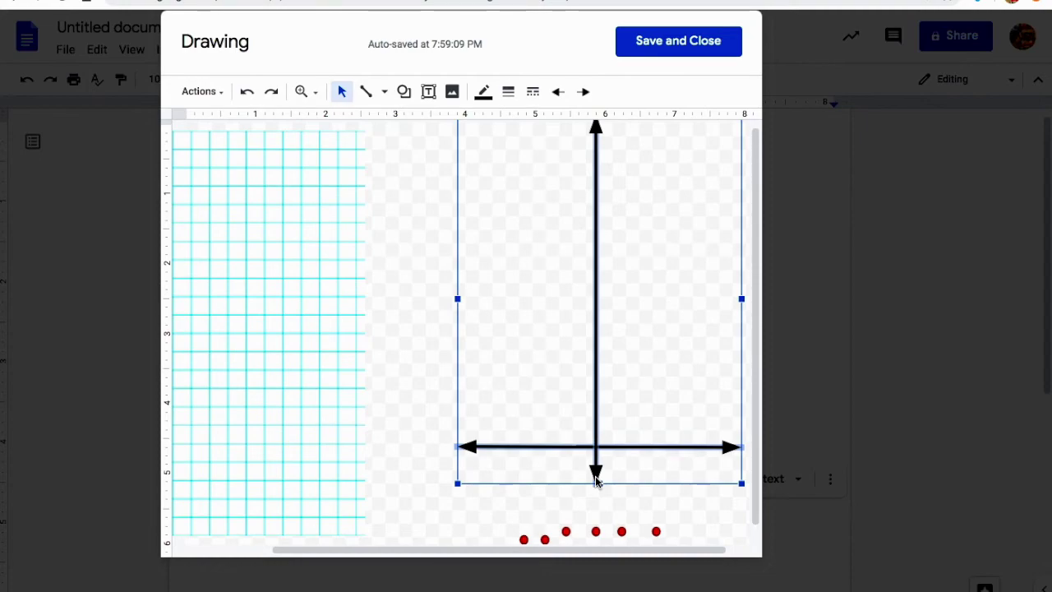
{"action": "right_click", "coordinate": [597, 474]}
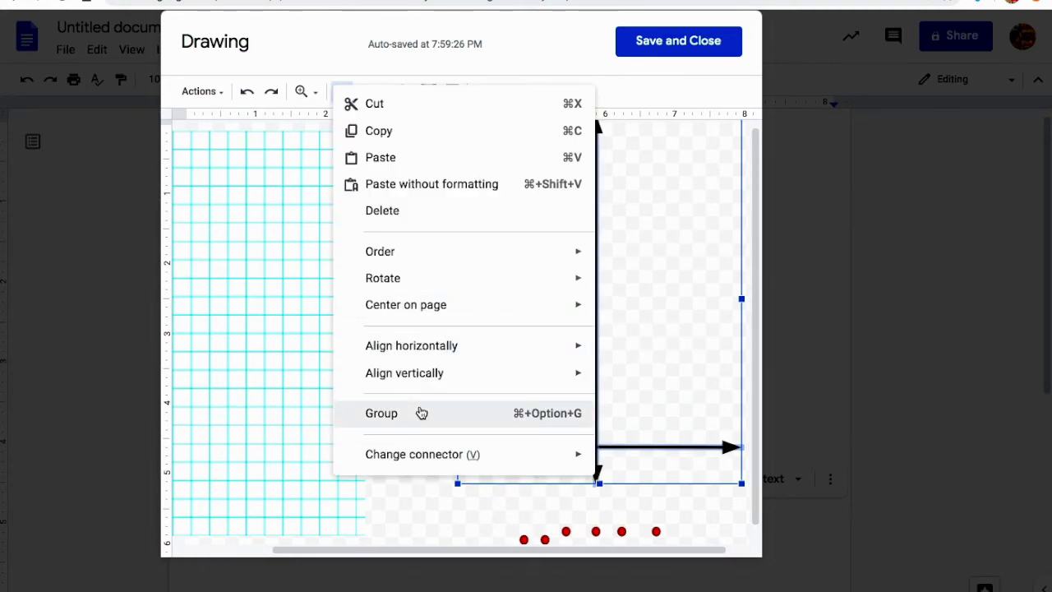
{"action": "left_click", "coordinate": [421, 413]}
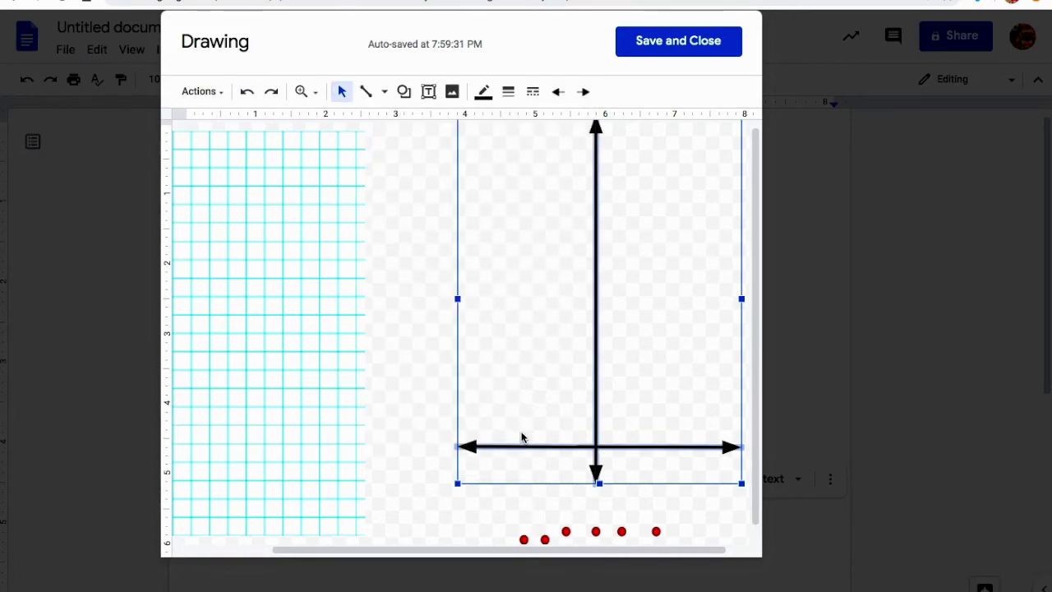
- Move the grouped axes left and slightly up, beside the right edge of the grid image
{"action": "left_click_drag", "start_coordinate": [514, 446], "coordinate": [477, 432]}
{"action": "left_click", "coordinate": [404, 423]}
{"action": "left_click", "coordinate": [432, 430]}
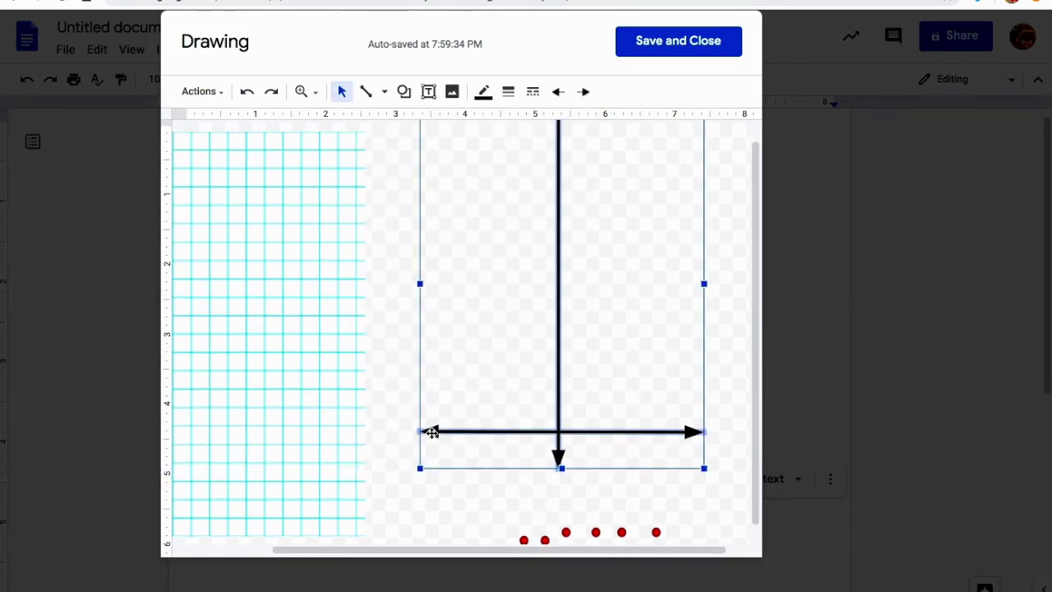
{"action": "left_click_drag", "start_coordinate": [441, 430], "coordinate": [384, 435]}
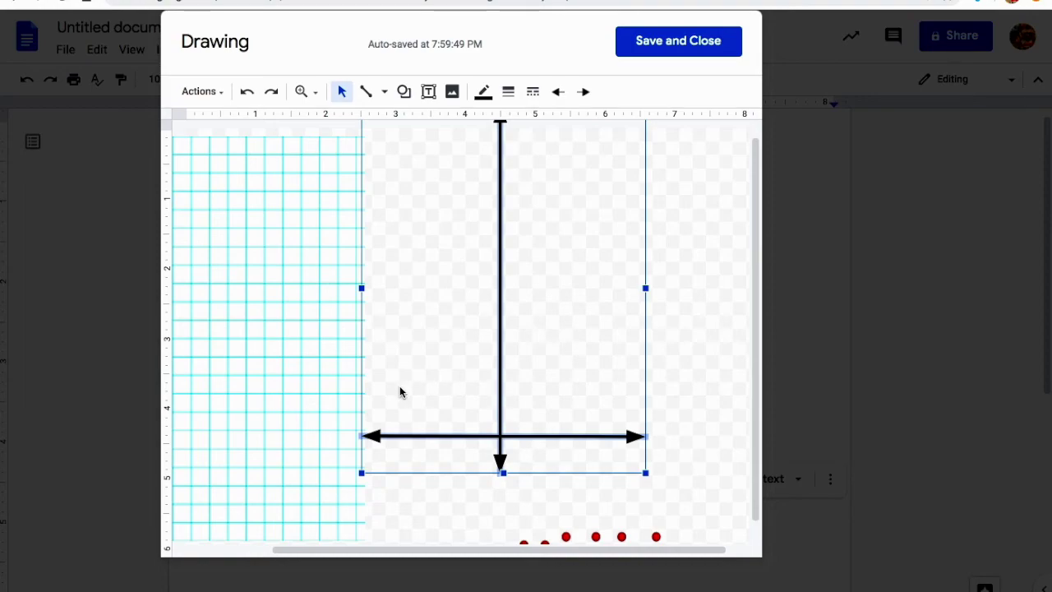
- Examine the stacking order options available for the grid image
{"action": "left_click", "coordinate": [321, 329]}
{"action": "right_click", "coordinate": [309, 300]}
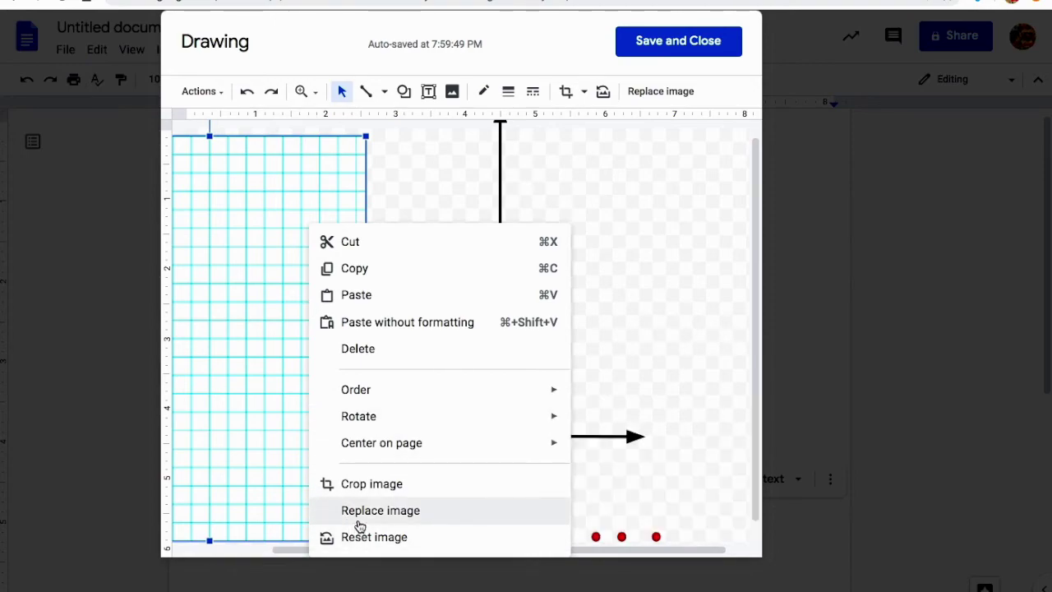
{"action": "mouse_move", "coordinate": [379, 405]}
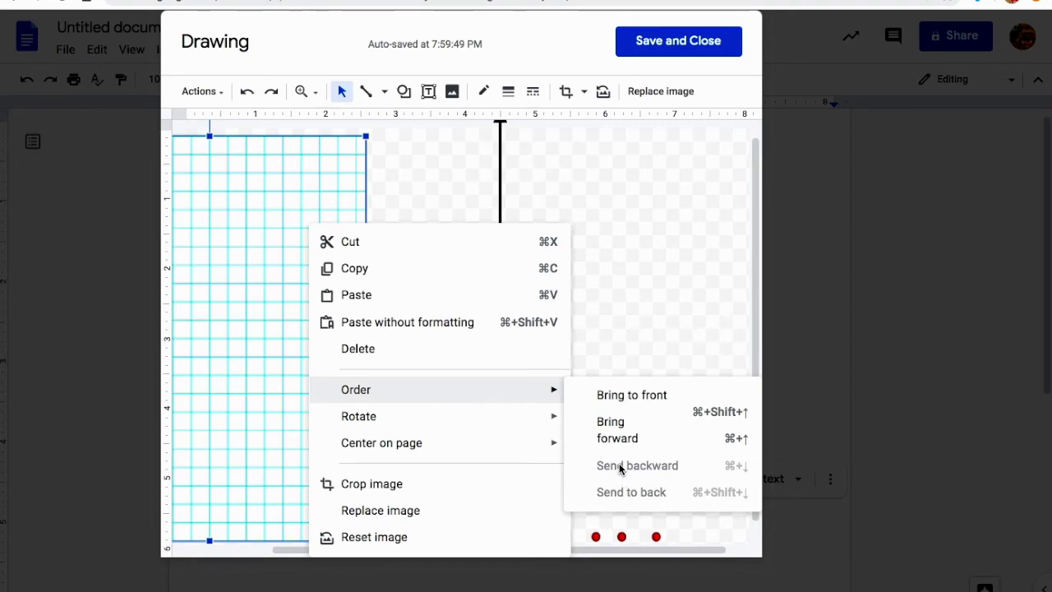
{"action": "left_click", "coordinate": [654, 267]}
- Move the grid image right until it lies behind the vertical axis
{"action": "left_click", "coordinate": [329, 312]}
{"action": "left_click_drag", "start_coordinate": [364, 338], "coordinate": [490, 338]}
{"action": "key", "text": "Right"}
{"action": "key", "text": "Right"}
{"action": "key", "text": "Right"}
{"action": "key", "text": "Right"}
{"action": "key", "text": "Right"}
{"action": "key", "text": "Right"}
{"action": "key", "text": "Right"}
{"action": "key", "text": "Right"}
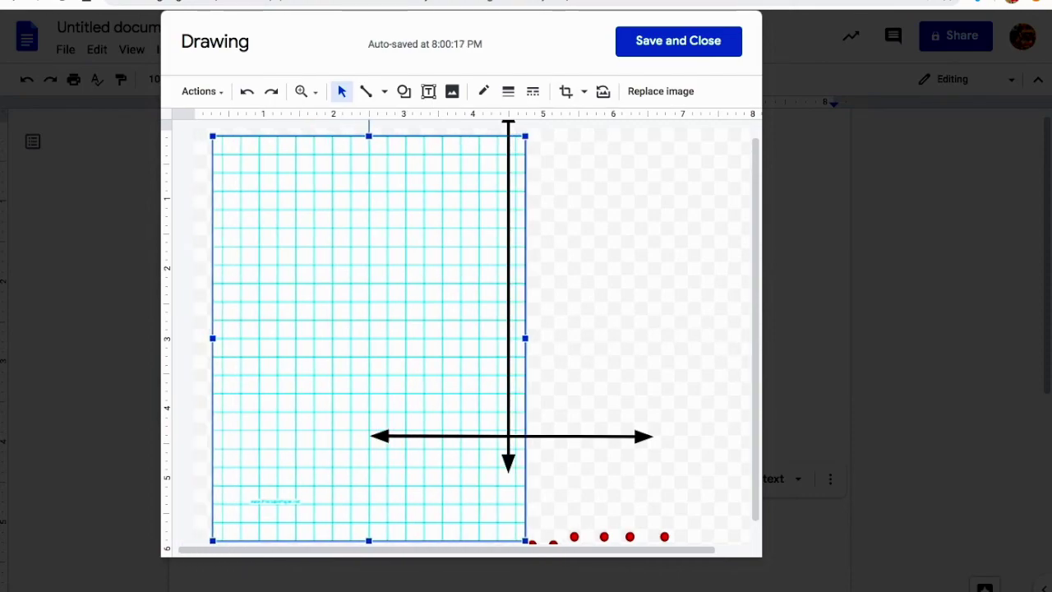
- Nudge the grouped axes left and down onto the grid, centring the vertical axis and placing the horizontal axis near the grid's bottom
{"action": "left_click", "coordinate": [573, 436]}
{"action": "key", "text": "Left"}
{"action": "key", "text": "Left"}
{"action": "key", "text": "Left"}
{"action": "key", "text": "Left"}
{"action": "key", "text": "Left"}
{"action": "key", "text": "Left"}
{"action": "key", "text": "Left"}
{"action": "key", "text": "Left"}
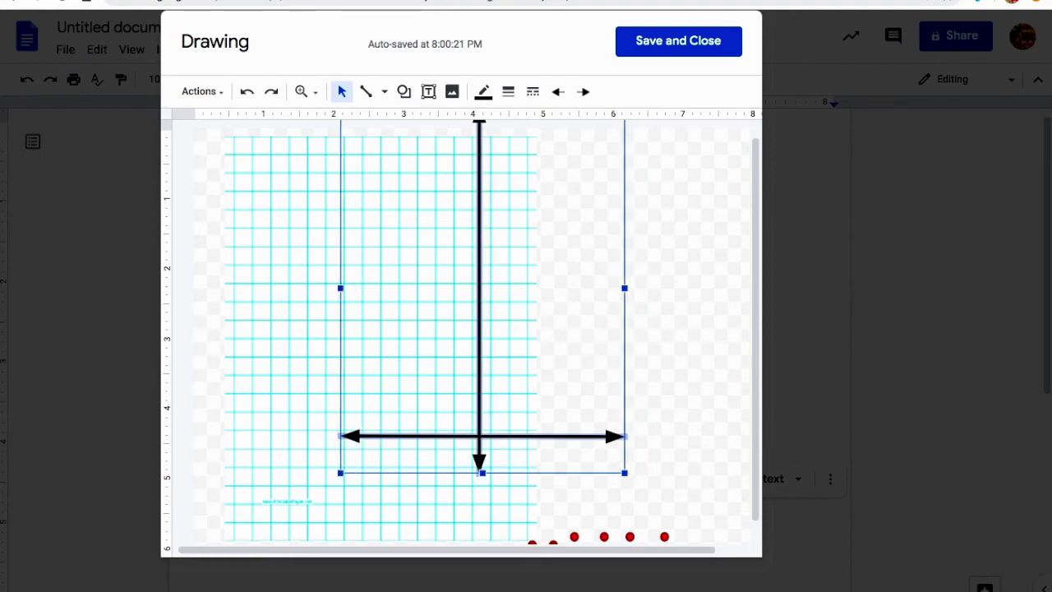
{"action": "key", "text": "Left"}
{"action": "key", "text": "Left"}
{"action": "key", "text": "Left"}
{"action": "key", "text": "Left"}
{"action": "key", "text": "Left"}
{"action": "key", "text": "Left"}
{"action": "key", "text": "Left"}
{"action": "key", "text": "Left"}
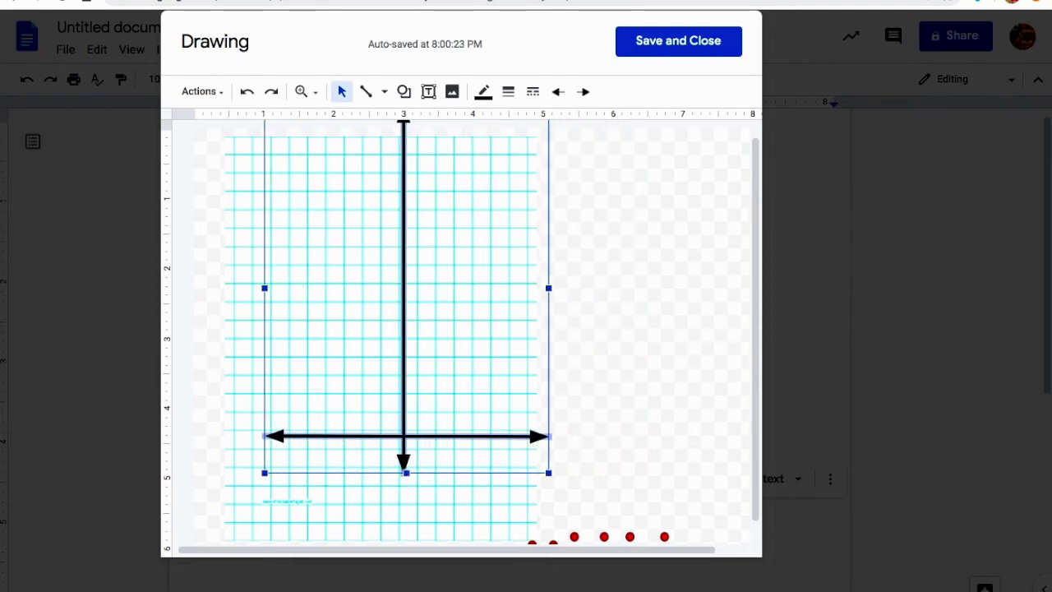
{"action": "key", "text": "Down"}
{"action": "key", "text": "Down"}
{"action": "key", "text": "Left"}
{"action": "key", "text": "Left"}
{"action": "key", "text": "Down"}
{"action": "key", "text": "Down"}
{"action": "key", "text": "Down"}
{"action": "key", "text": "Down"}
{"action": "key", "text": "Down"}
{"action": "key", "text": "Down"}
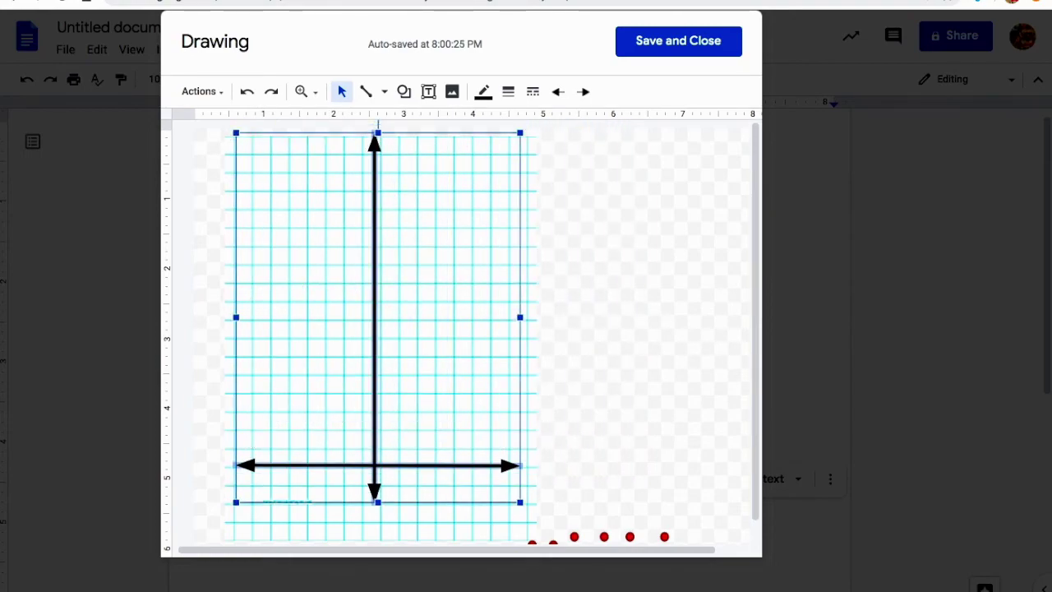
{"action": "key", "text": "Down"}
{"action": "key", "text": "Down"}
{"action": "key", "text": "Down"}
{"action": "key", "text": "Down"}
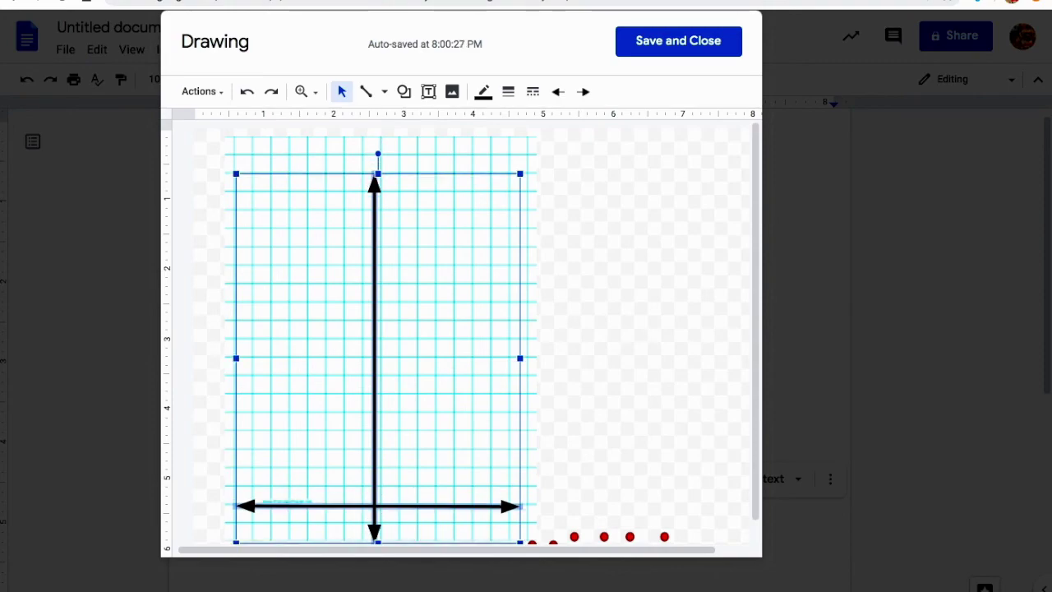
{"action": "key", "text": "Right"}
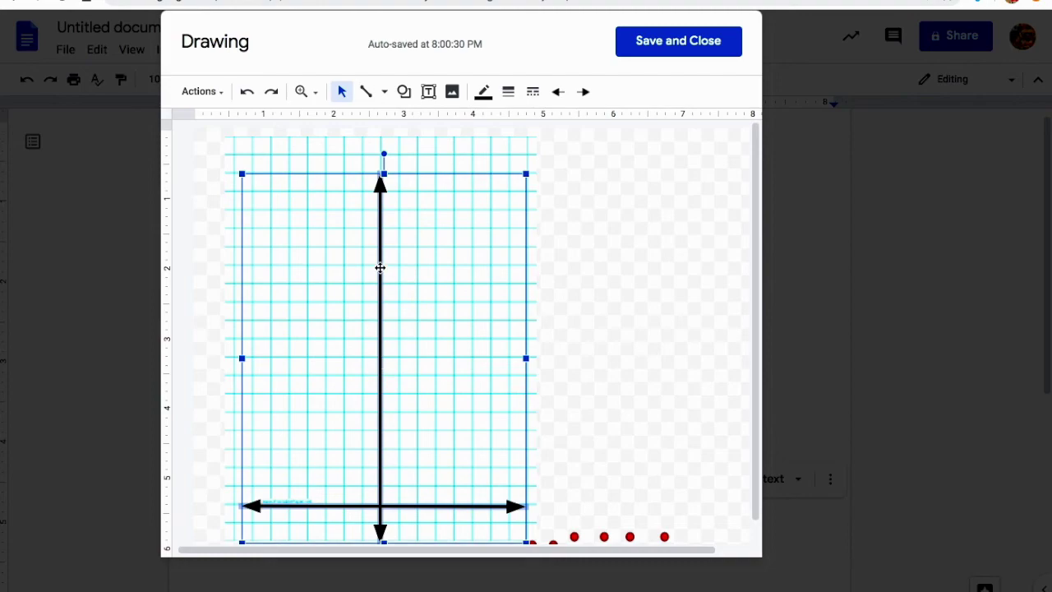
- Stretch the grouped axes upward to near the top edge of the grid
{"action": "left_click_drag", "start_coordinate": [383, 173], "coordinate": [383, 146]}
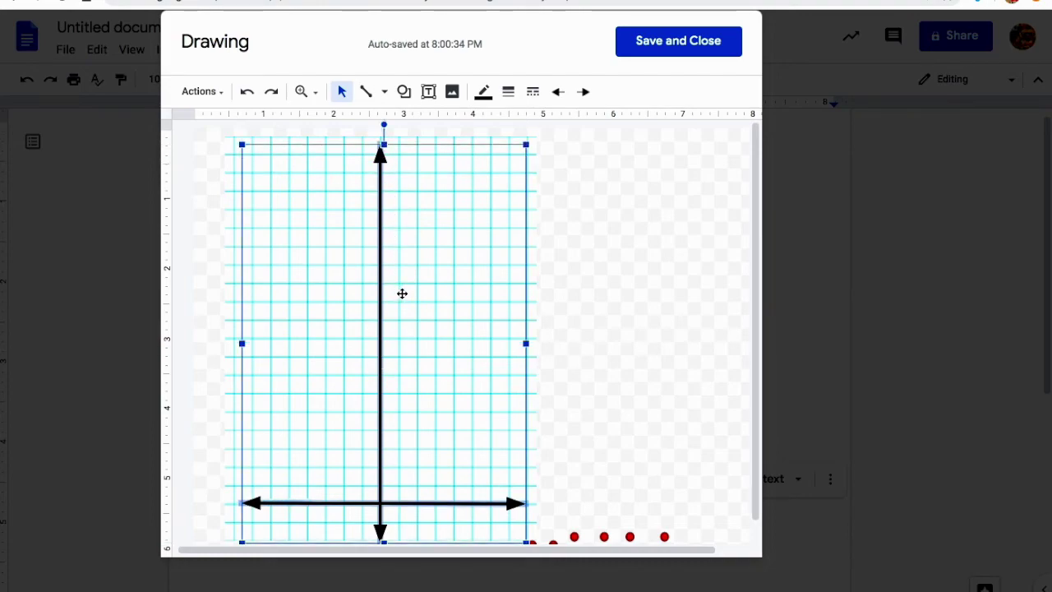
{"action": "key", "text": "ctrl+plus"}
{"action": "key", "text": "ctrl+plus"}
{"action": "key", "text": "ctrl+plus"}
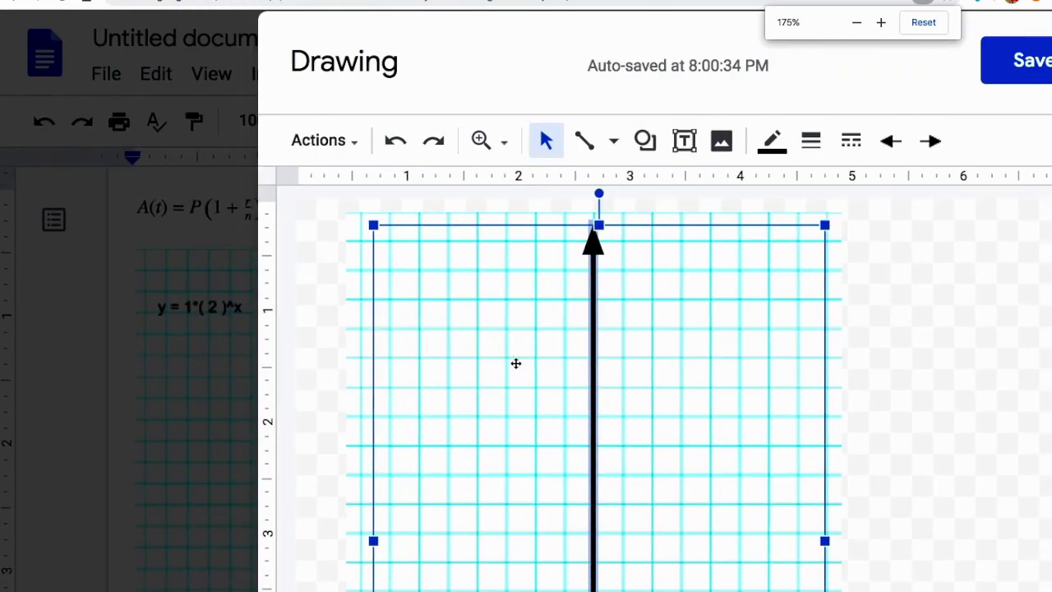
- Nudge the grouped axes sideways until the vertical axis lines up with a central grid line
{"action": "scroll", "coordinate": [517, 364], "scroll_direction": "down", "scroll_amount": 1}
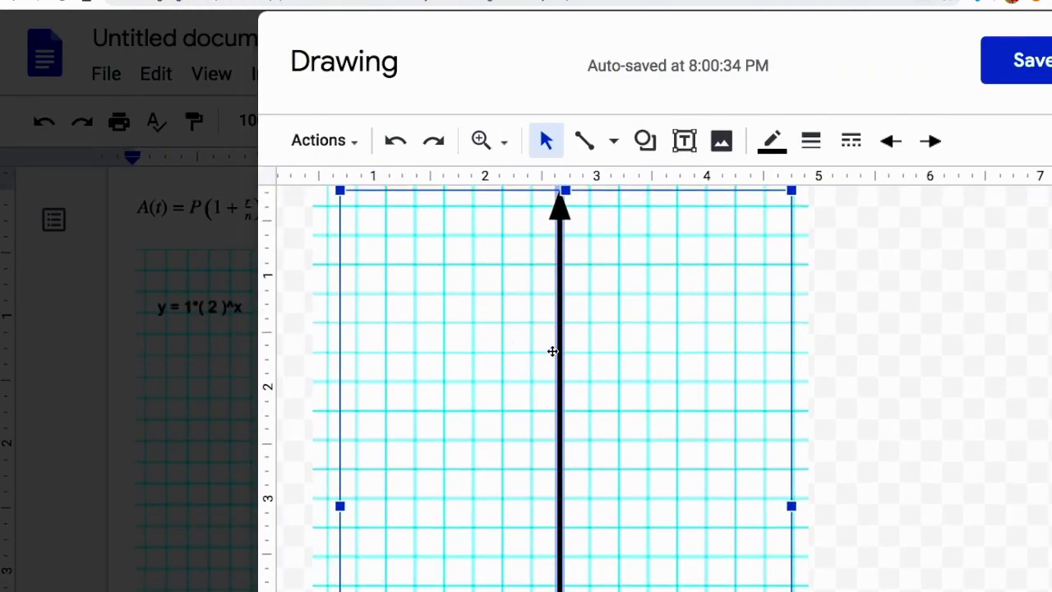
{"action": "left_click_drag", "start_coordinate": [564, 336], "coordinate": [555, 335]}
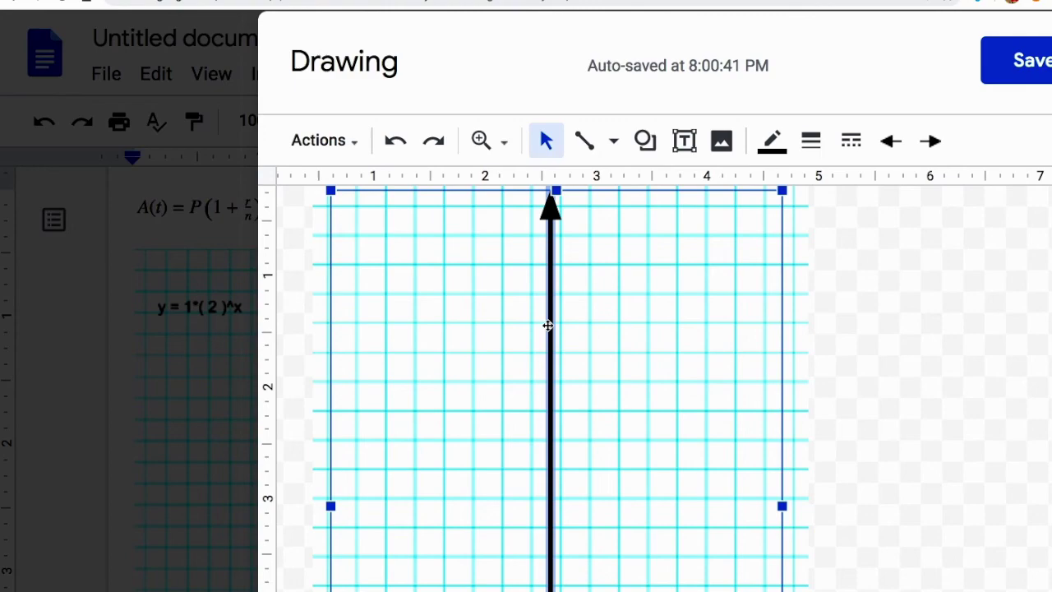
{"action": "scroll", "coordinate": [551, 329], "scroll_direction": "up", "scroll_amount": 1}
{"action": "left_click_drag", "start_coordinate": [551, 284], "coordinate": [560, 286]}
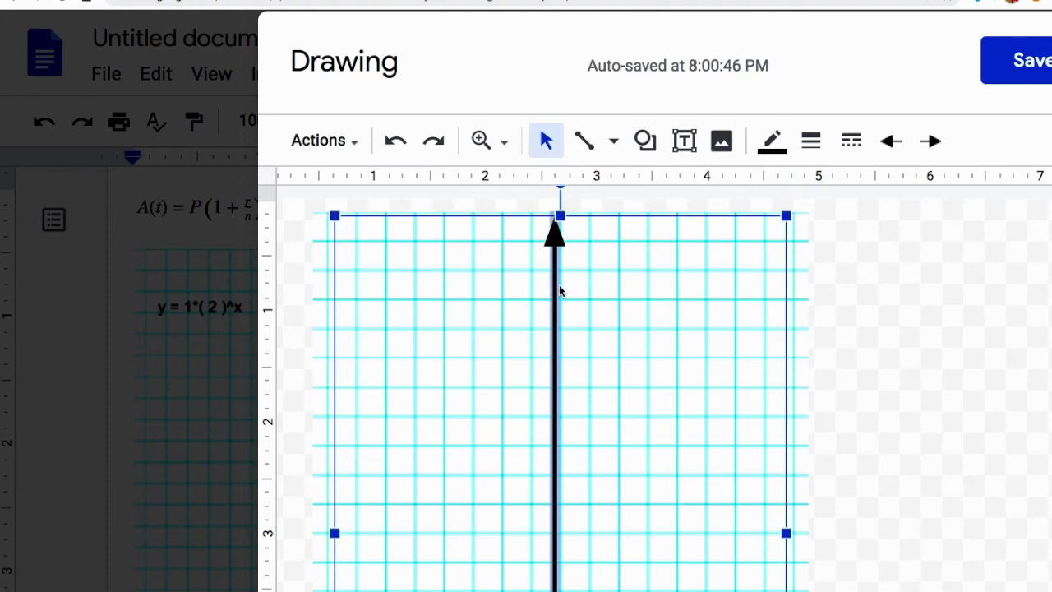
{"action": "key", "text": "Right"}
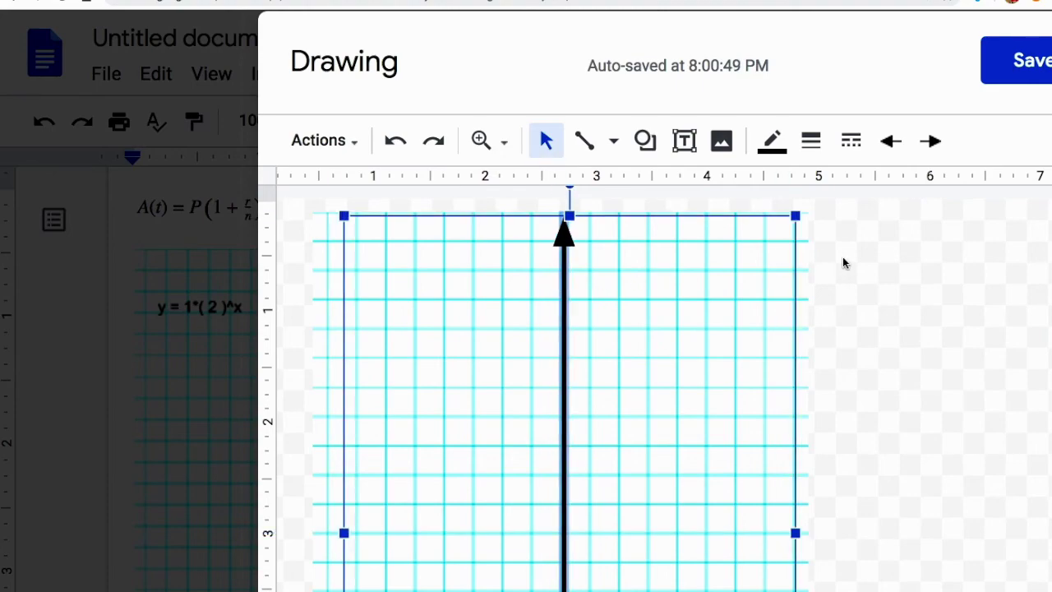
{"action": "scroll", "coordinate": [720, 399], "scroll_direction": "down", "scroll_amount": 1}
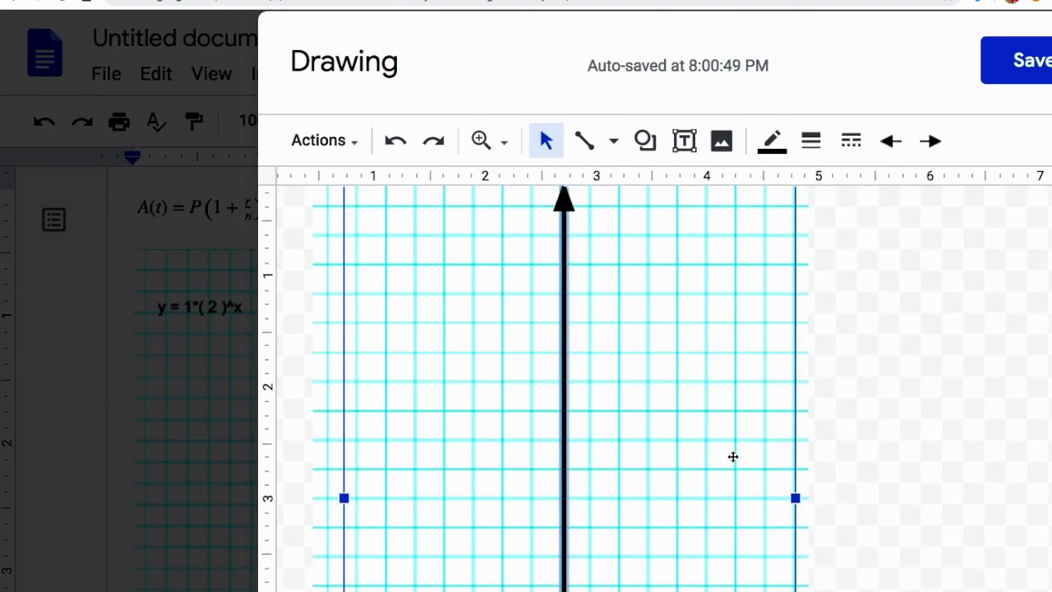
{"action": "key", "text": "ctrl+minus"}
{"action": "key", "text": "ctrl+minus"}
{"action": "key", "text": "ctrl+minus"}
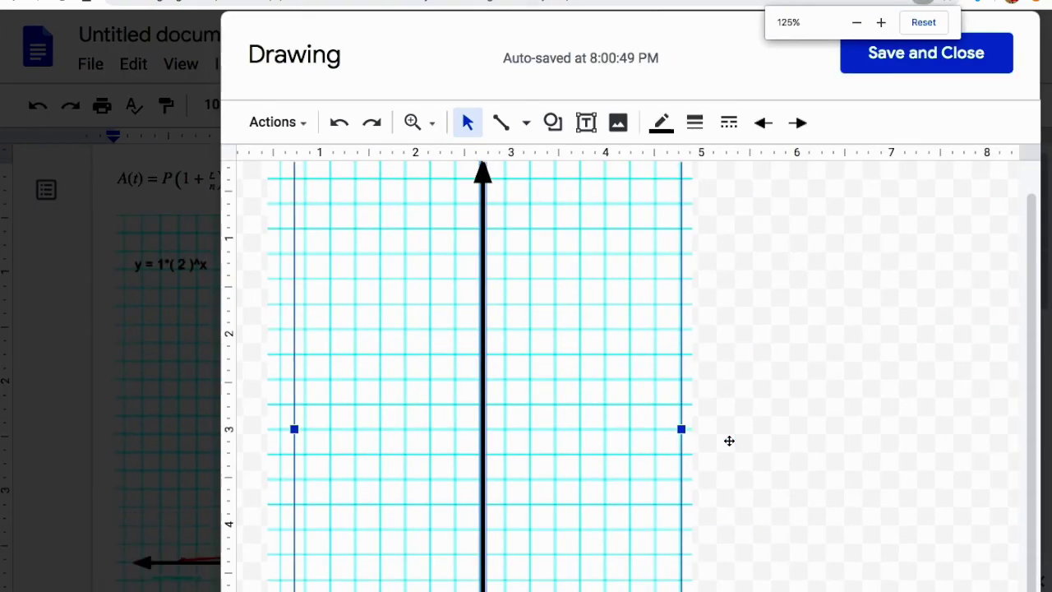
{"action": "left_click", "coordinate": [616, 440]}
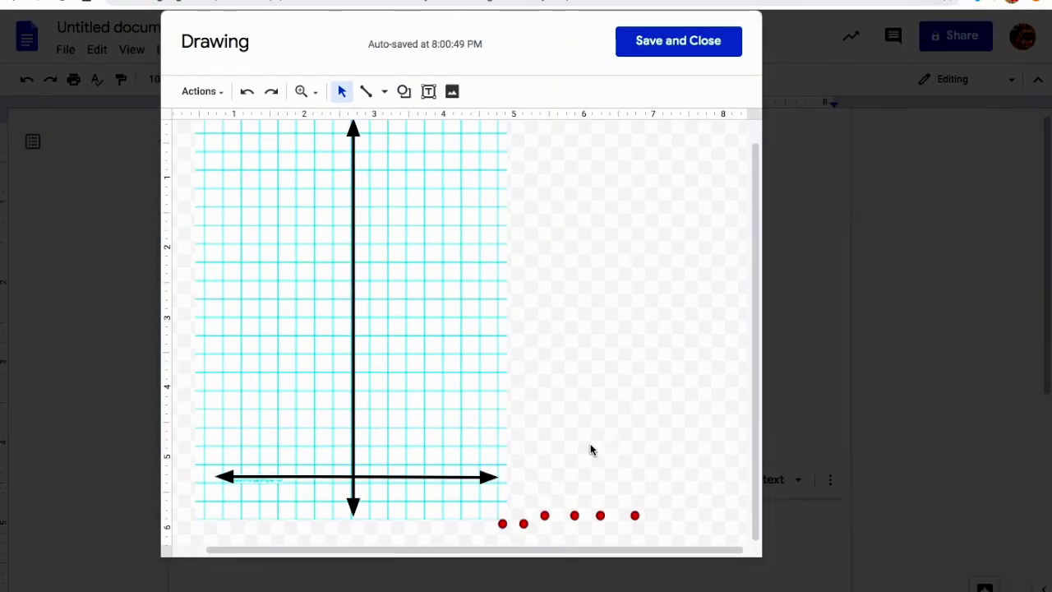
{"action": "left_click", "coordinate": [502, 519]}
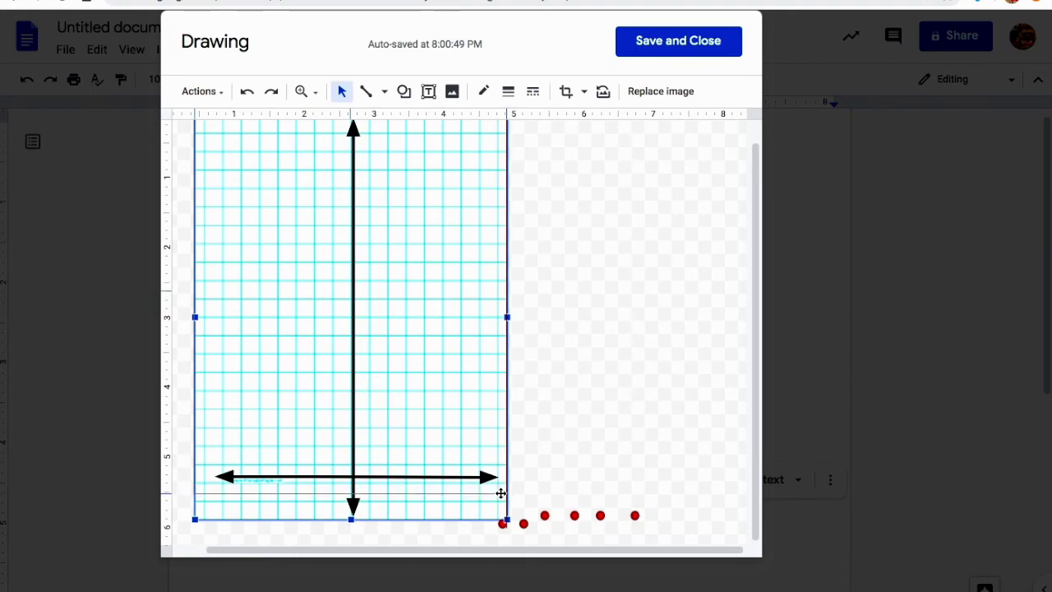
{"action": "left_click_drag", "start_coordinate": [500, 493], "coordinate": [501, 494]}
{"action": "key", "text": "ctrl+z"}
- Move the rightmost red point onto a grid intersection between the vertical axis and the grid's right edge, about halfway up the grid
{"action": "left_click", "coordinate": [610, 463]}
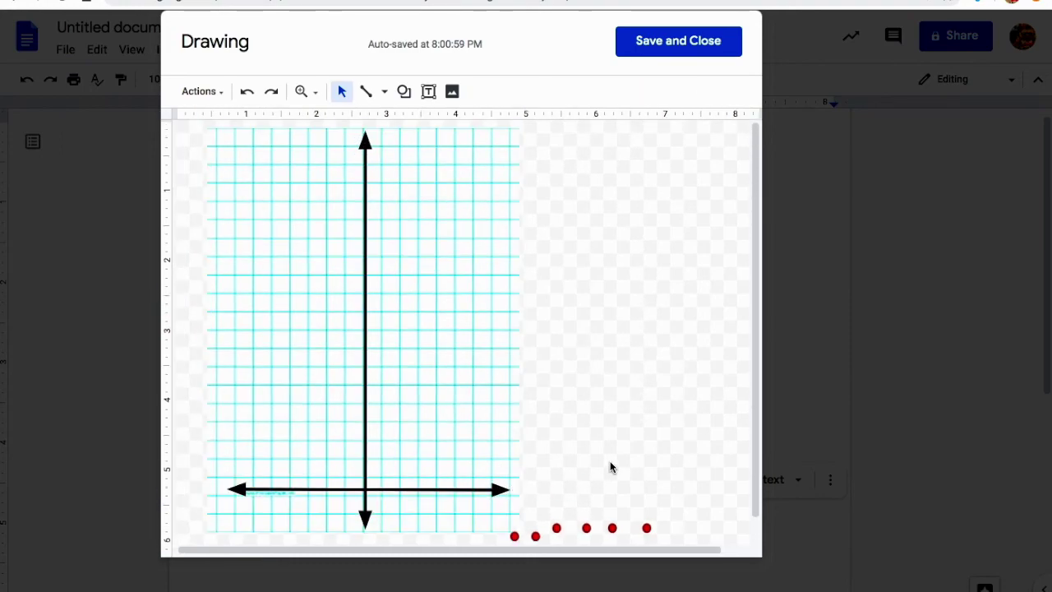
{"action": "left_click_drag", "start_coordinate": [647, 527], "coordinate": [472, 329]}
{"action": "left_click", "coordinate": [578, 346]}
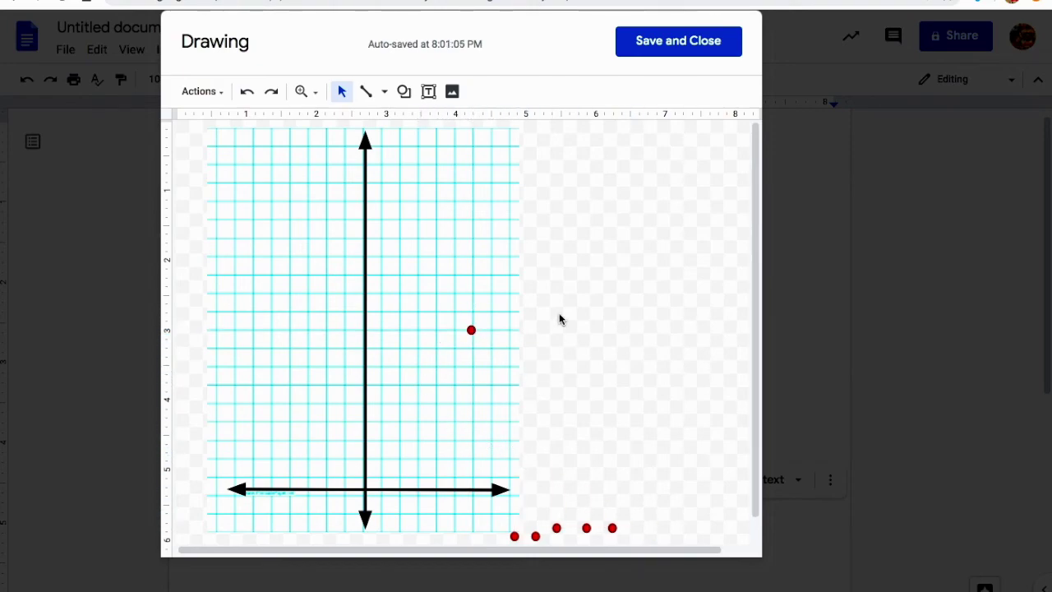
- Draw a slightly rising straight line across the upper part of the grid, extending past its right edge
{"action": "left_click", "coordinate": [384, 92]}
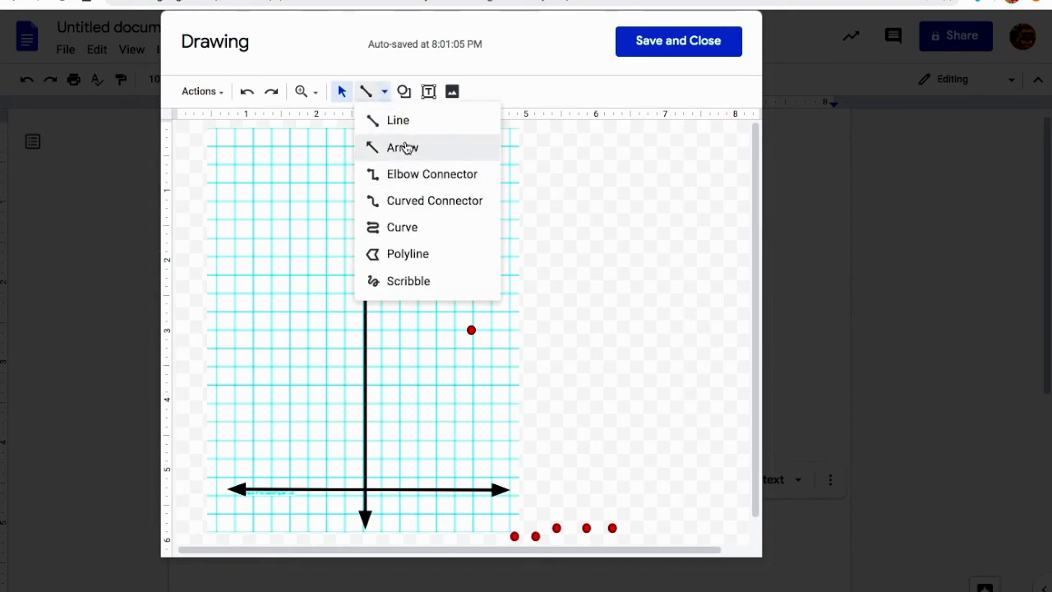
{"action": "left_click", "coordinate": [401, 120]}
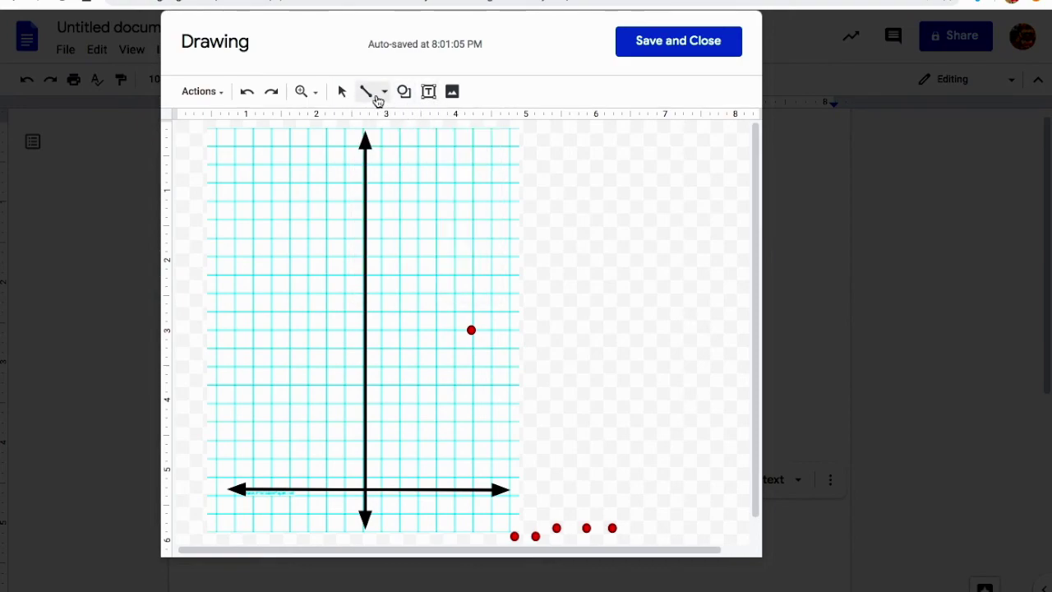
{"action": "left_click_drag", "start_coordinate": [273, 217], "coordinate": [573, 189]}
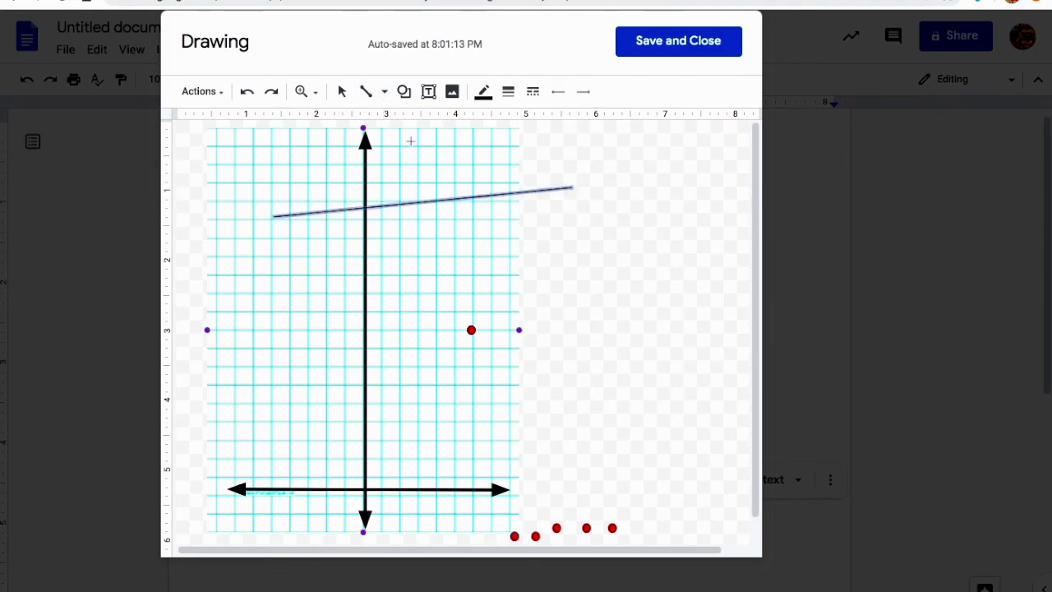
- Format the new line as dashed, 4px thick and magenta
{"action": "left_click", "coordinate": [534, 94]}
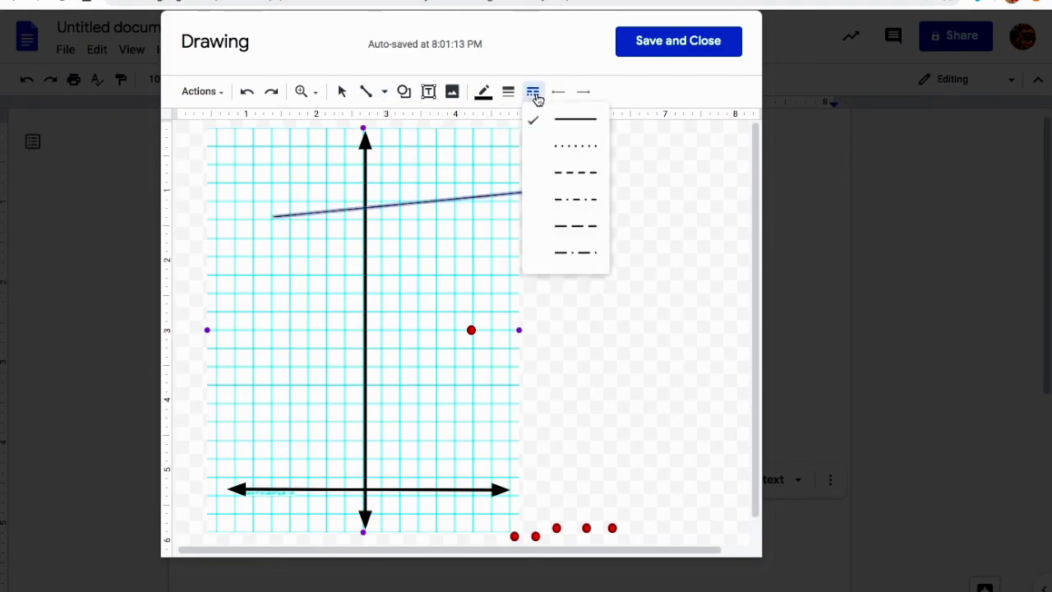
{"action": "left_click", "coordinate": [562, 176]}
{"action": "left_click", "coordinate": [512, 95]}
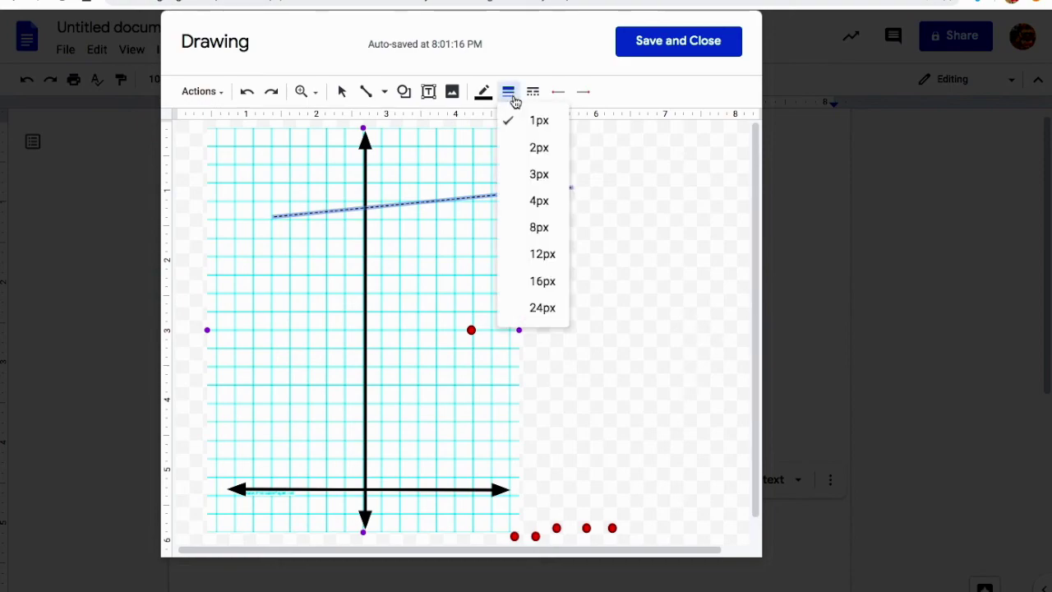
{"action": "left_click", "coordinate": [532, 201]}
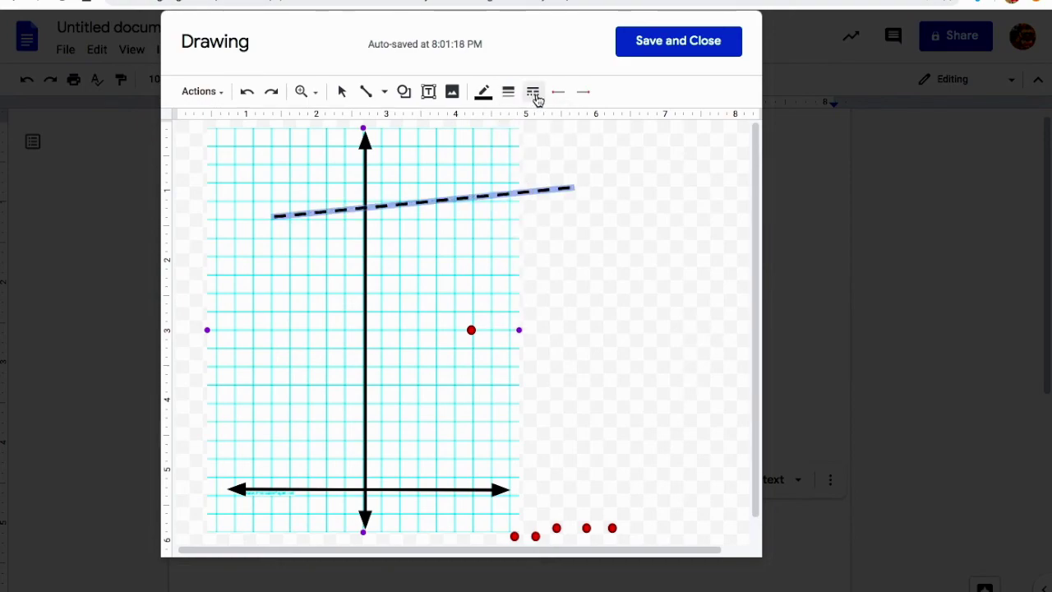
{"action": "left_click", "coordinate": [483, 91]}
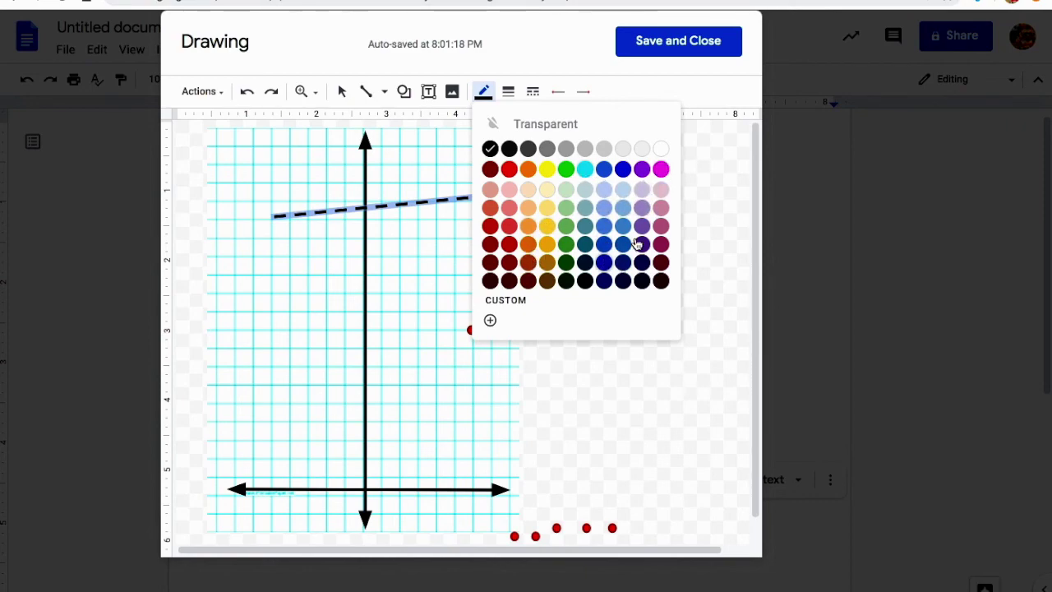
{"action": "left_click", "coordinate": [661, 170]}
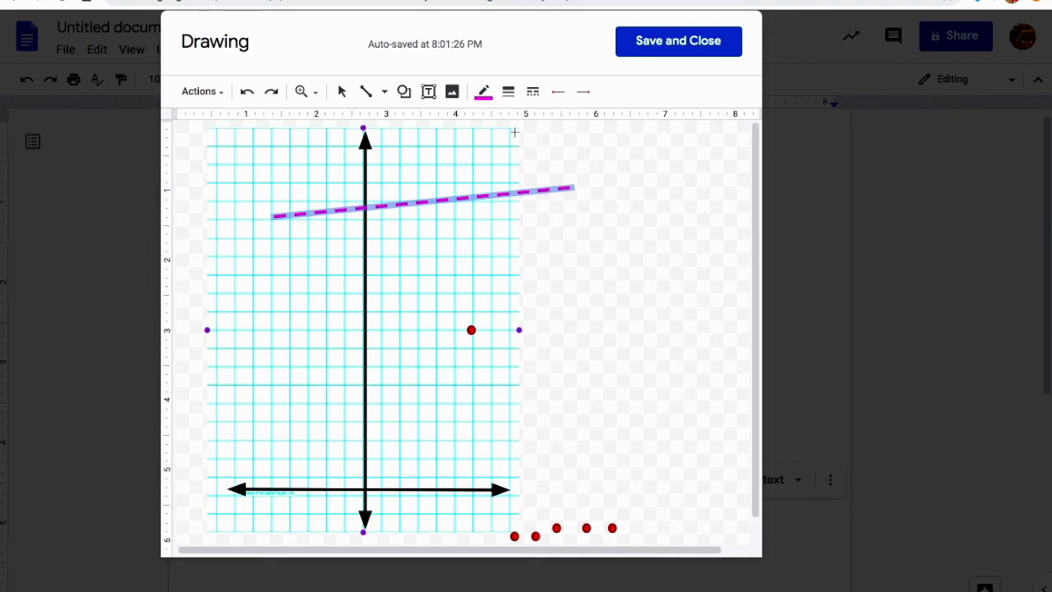
- Draw a second, shorter dashed magenta line sloping down across the grid's right edge, and return to the Select tool
{"action": "left_click_drag", "start_coordinate": [489, 293], "coordinate": [569, 372]}
{"action": "left_click", "coordinate": [413, 308]}
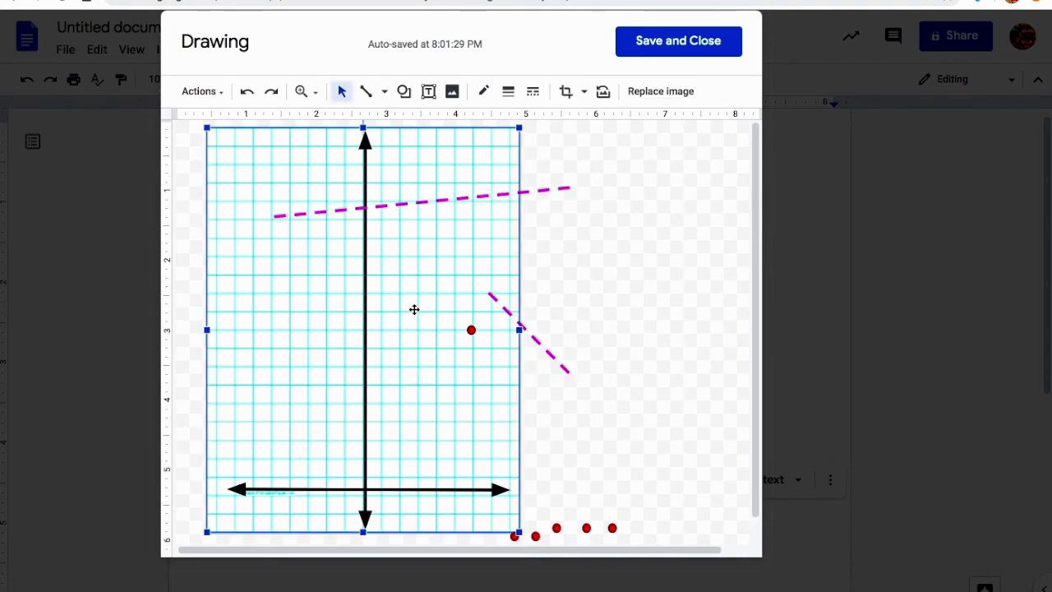
{"action": "left_click", "coordinate": [342, 91]}
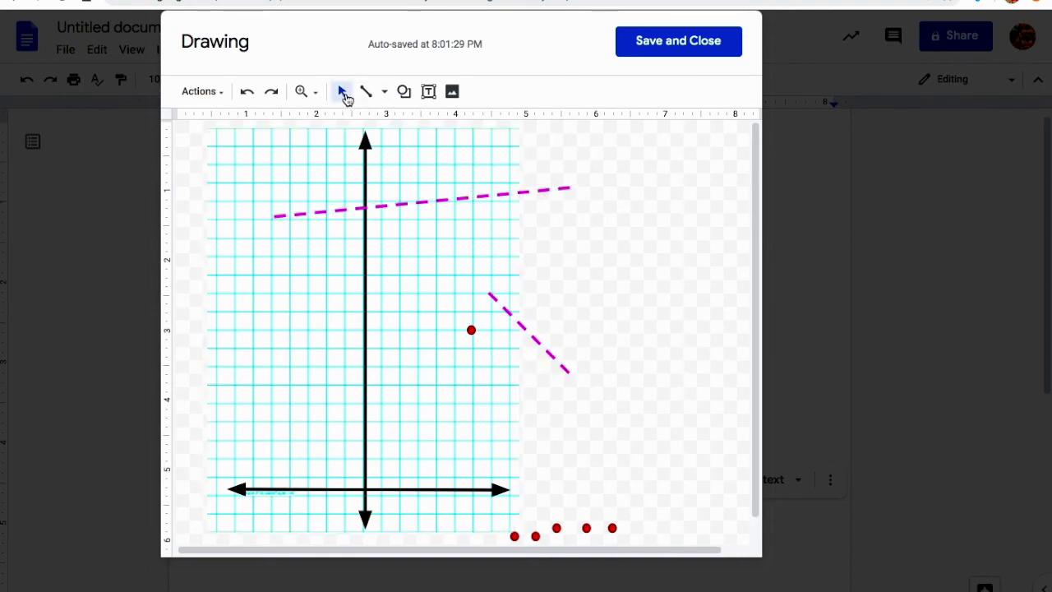
- Add open arrowheads to both ends of the long dashed line across the upper grid
{"action": "left_click", "coordinate": [496, 195]}
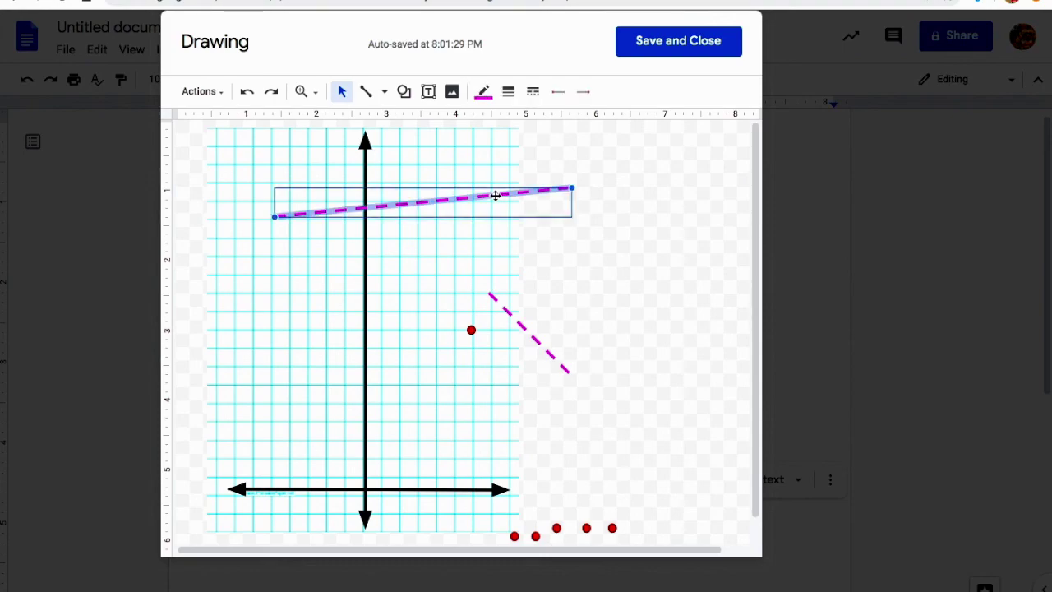
{"action": "left_click", "coordinate": [559, 94]}
{"action": "left_click", "coordinate": [575, 156]}
{"action": "left_click", "coordinate": [584, 91]}
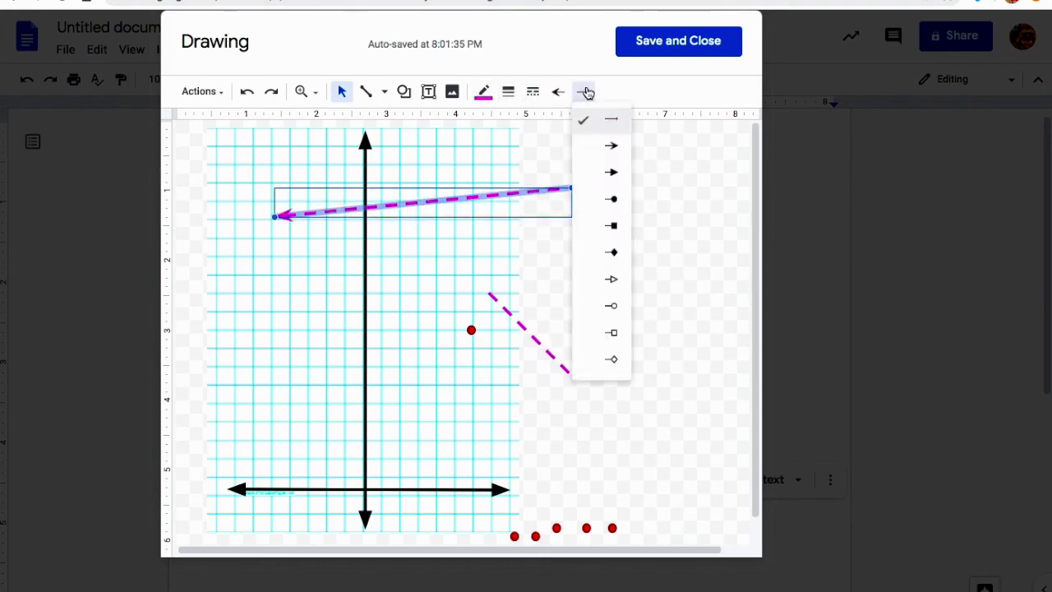
{"action": "left_click", "coordinate": [615, 160]}
- Reposition both endpoints of the arrowed dashed line so it runs horizontally along a grid line between the grid's side edges
{"action": "left_click_drag", "start_coordinate": [280, 216], "coordinate": [220, 275]}
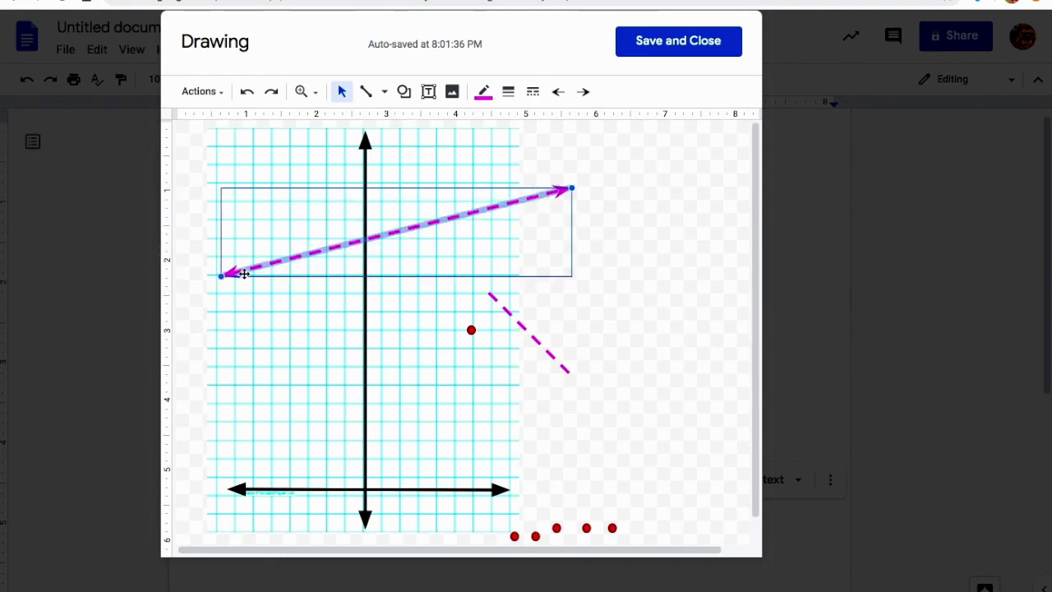
{"action": "left_click_drag", "start_coordinate": [572, 190], "coordinate": [501, 275]}
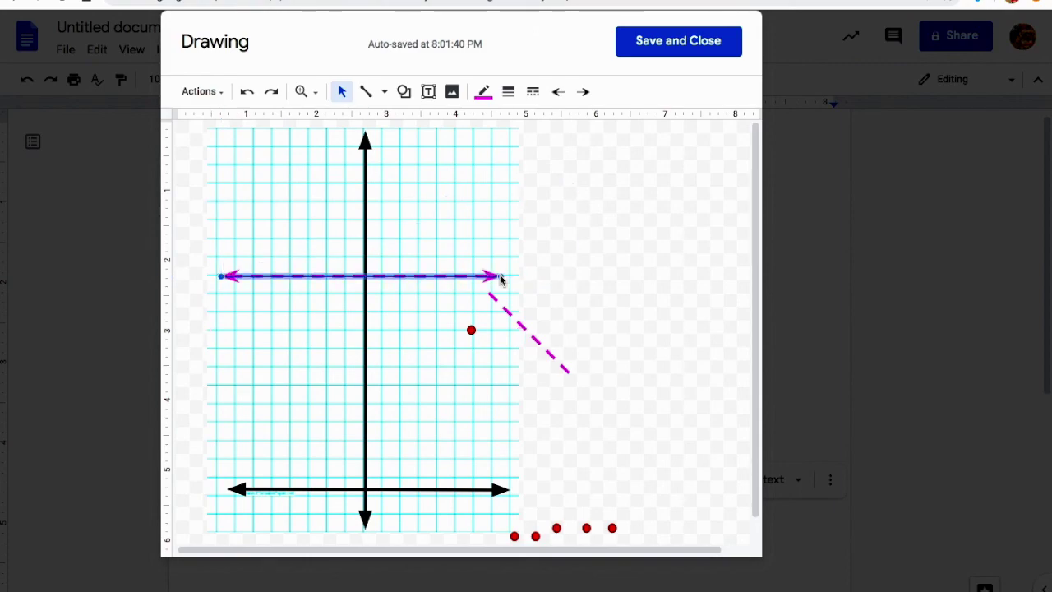
{"action": "left_click", "coordinate": [563, 252]}
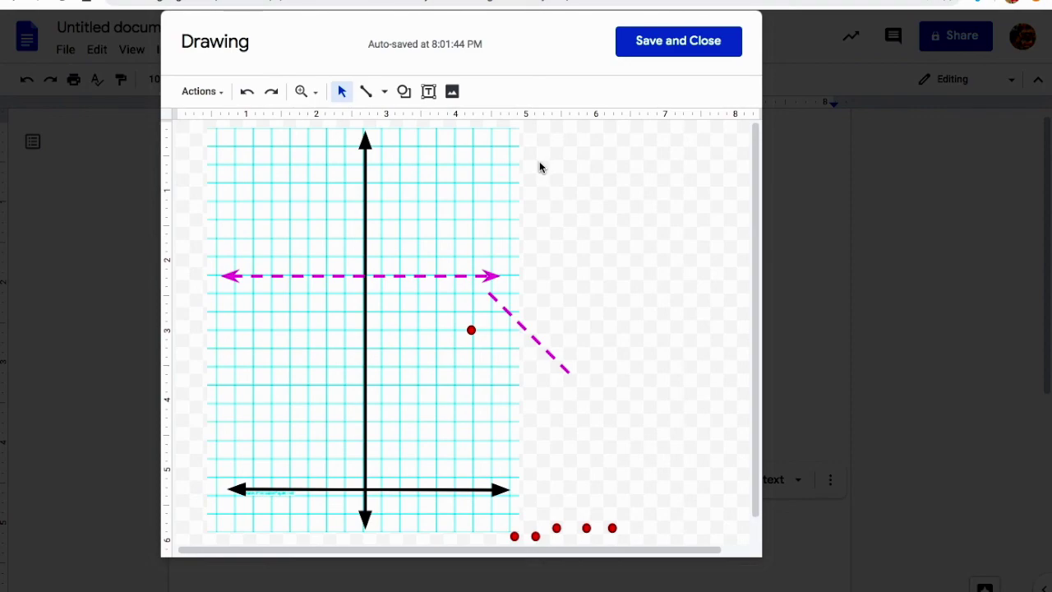
- Turn the short dashed line vertical, move it onto a grid line left of the vertical axis, and extend it down to just above the horizontal axis
{"action": "left_click", "coordinate": [499, 304]}
{"action": "left_click_drag", "start_coordinate": [490, 297], "coordinate": [568, 169]}
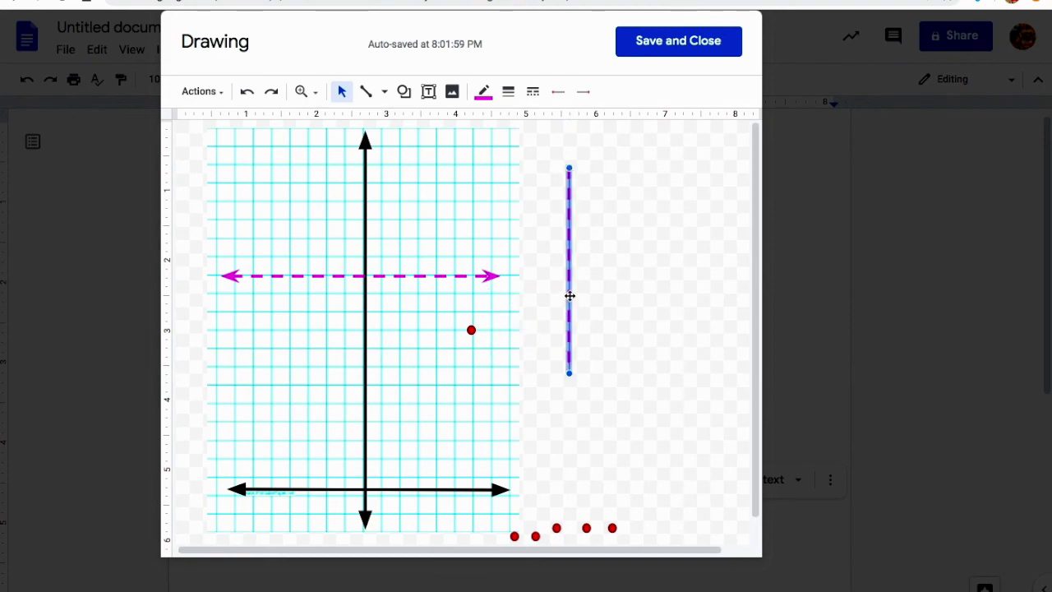
{"action": "left_click_drag", "start_coordinate": [570, 296], "coordinate": [274, 275]}
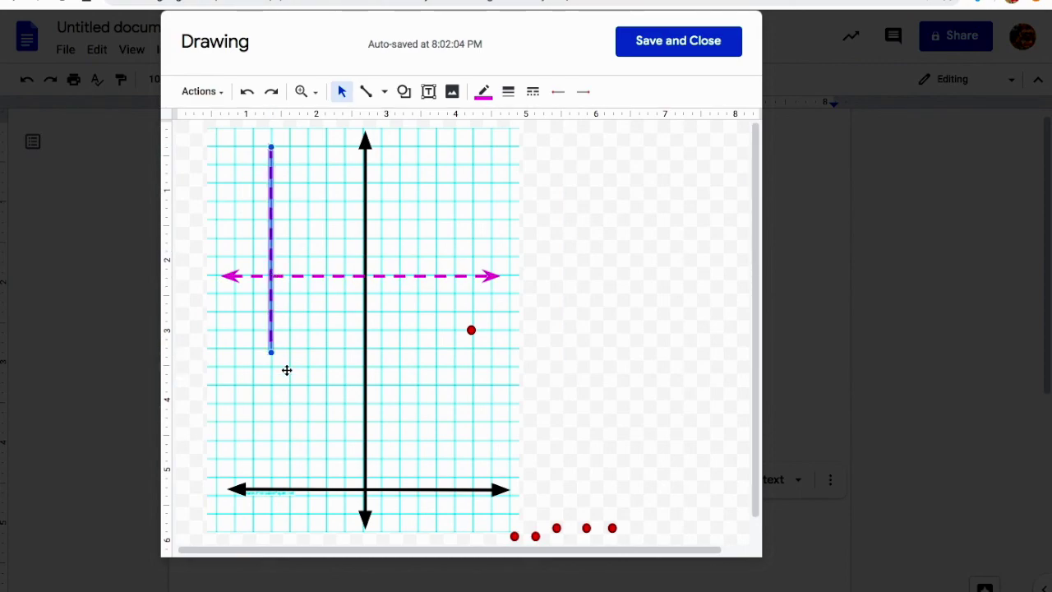
{"action": "left_click_drag", "start_coordinate": [272, 353], "coordinate": [271, 471]}
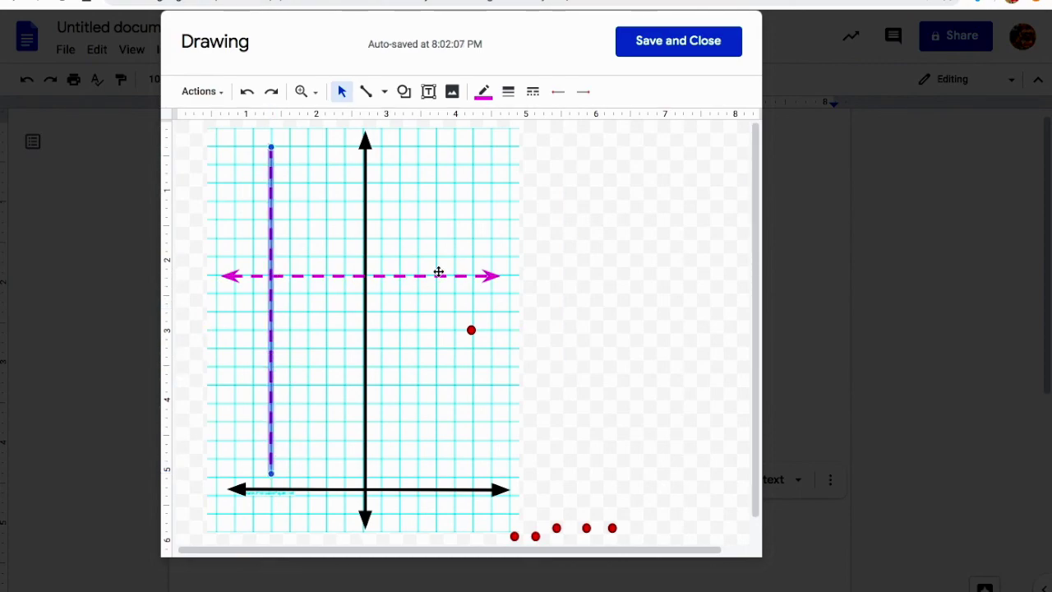
- Add open arrowheads to both ends of the vertical dashed line
{"action": "left_click", "coordinate": [551, 97]}
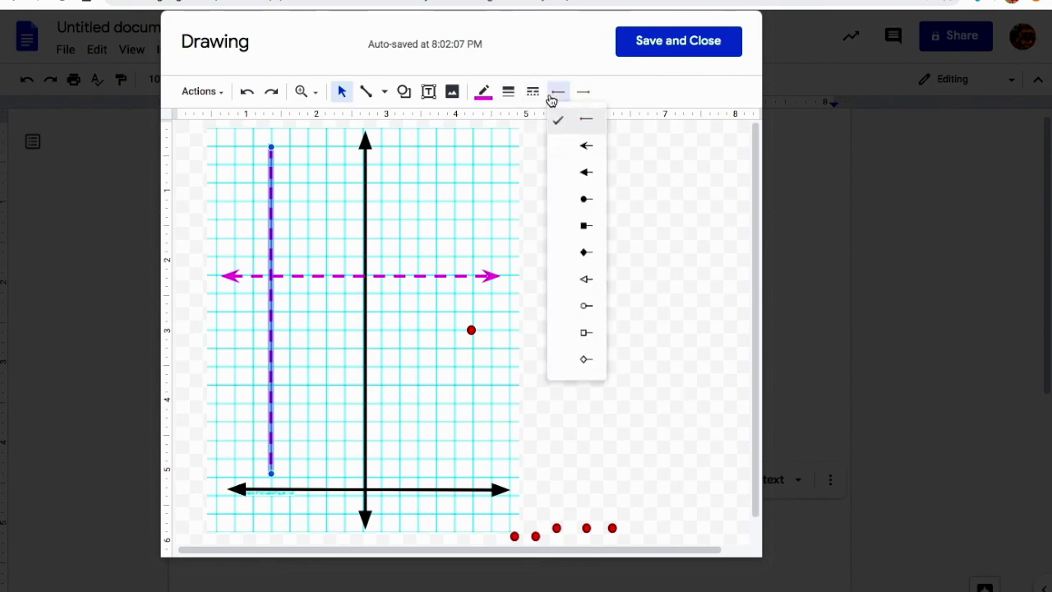
{"action": "left_click", "coordinate": [584, 146]}
{"action": "left_click", "coordinate": [583, 91]}
{"action": "left_click", "coordinate": [608, 147]}
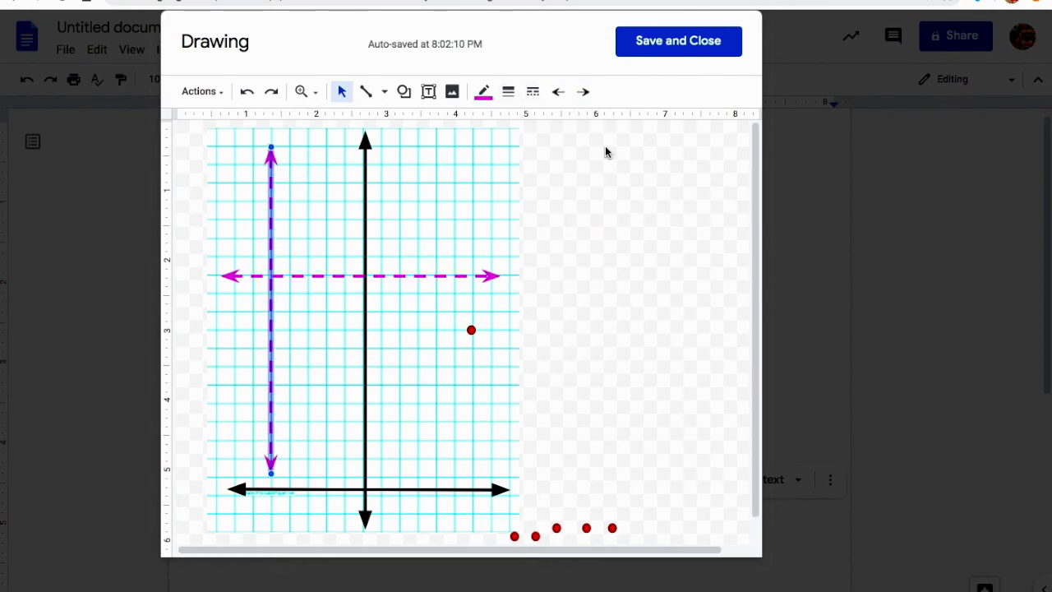
- Save and close the drawing, and deselect it in the document
{"action": "left_click", "coordinate": [597, 243]}
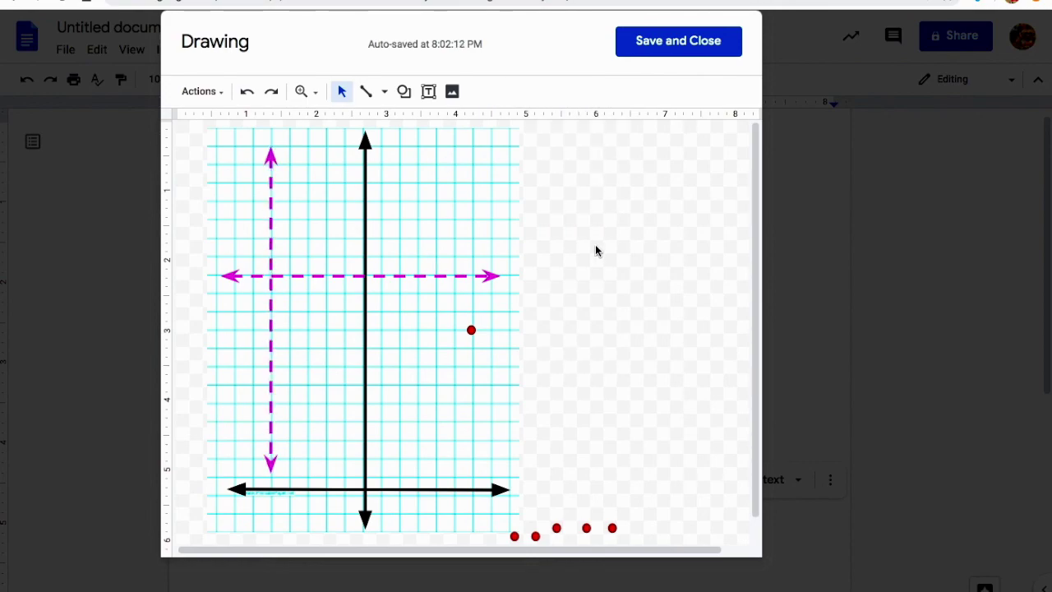
{"action": "left_click", "coordinate": [659, 41]}
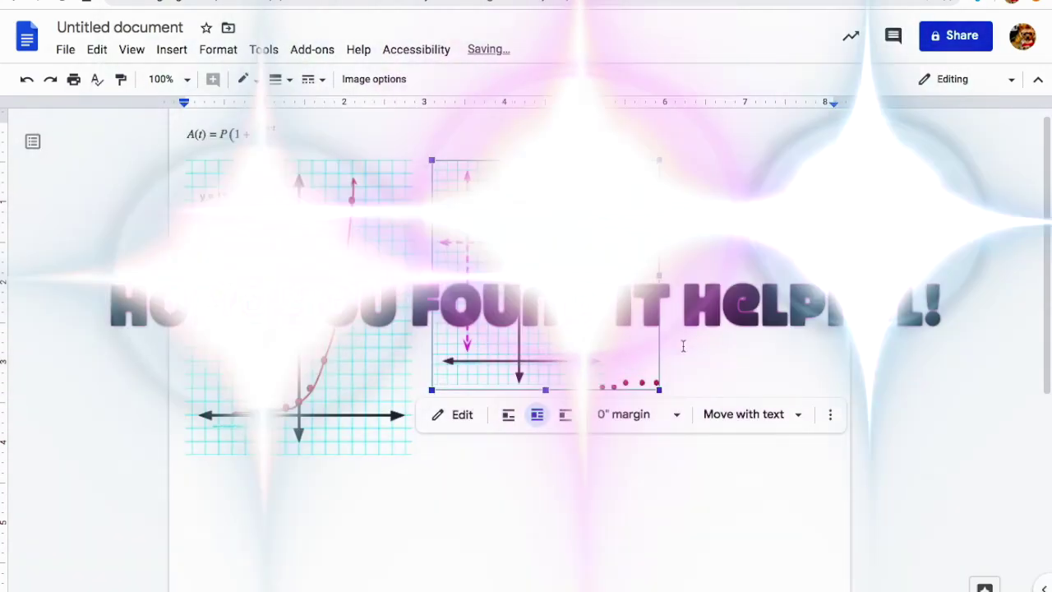
{"action": "left_click", "coordinate": [684, 345]}
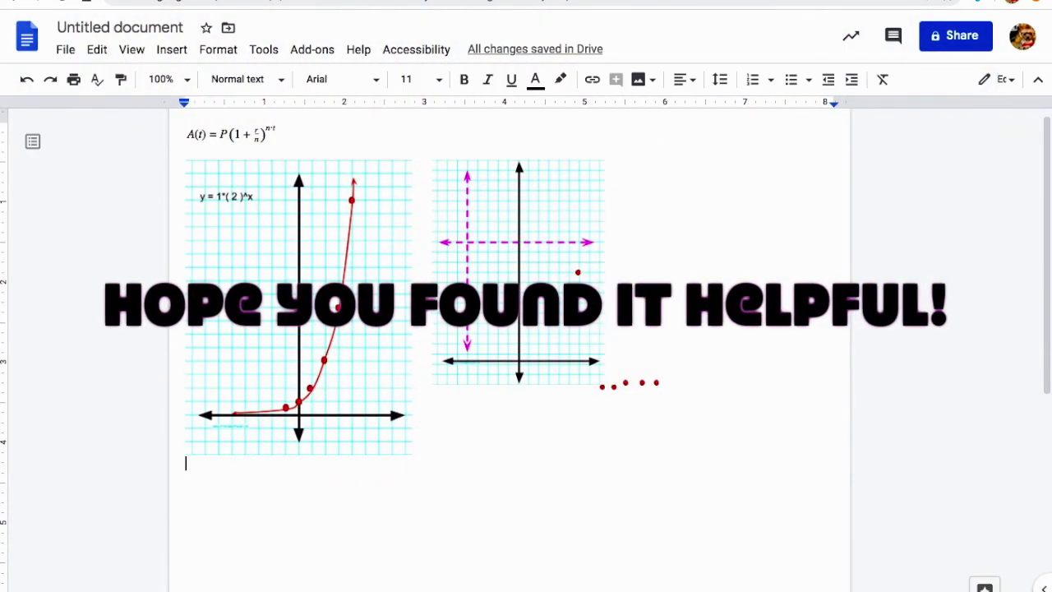